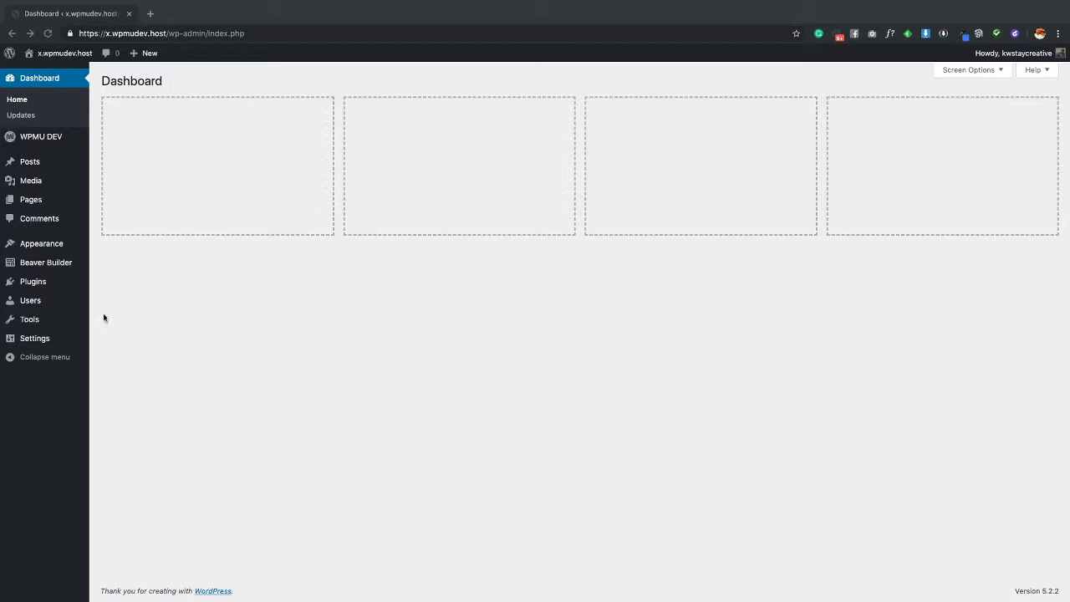
- View the Red Button entry from Beaver Builder's saved modules on its own page, and return to the list
mouse_move(49, 266)
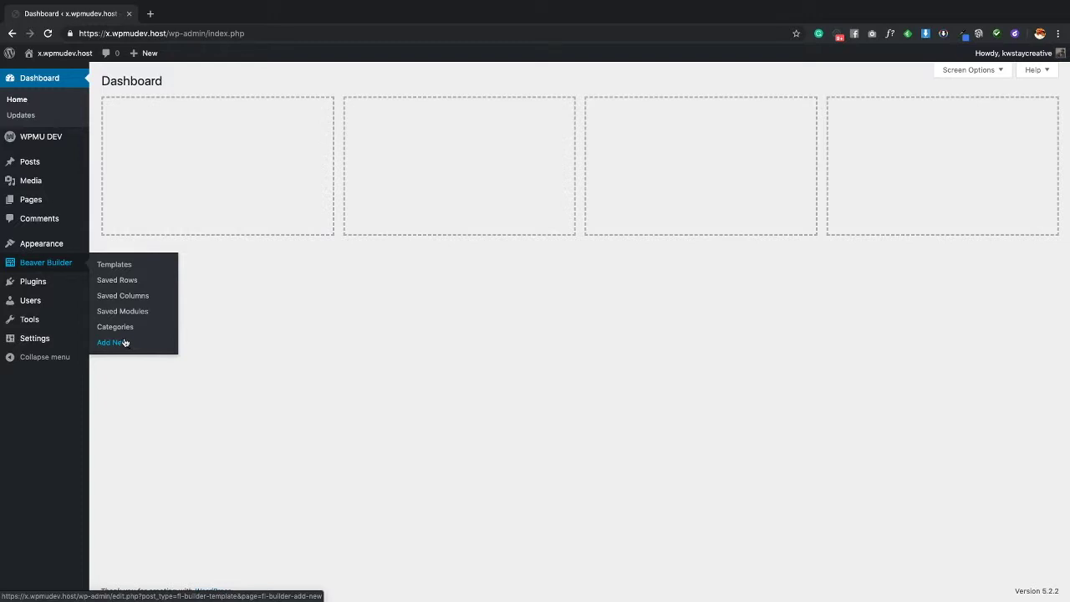
left_click(122, 312)
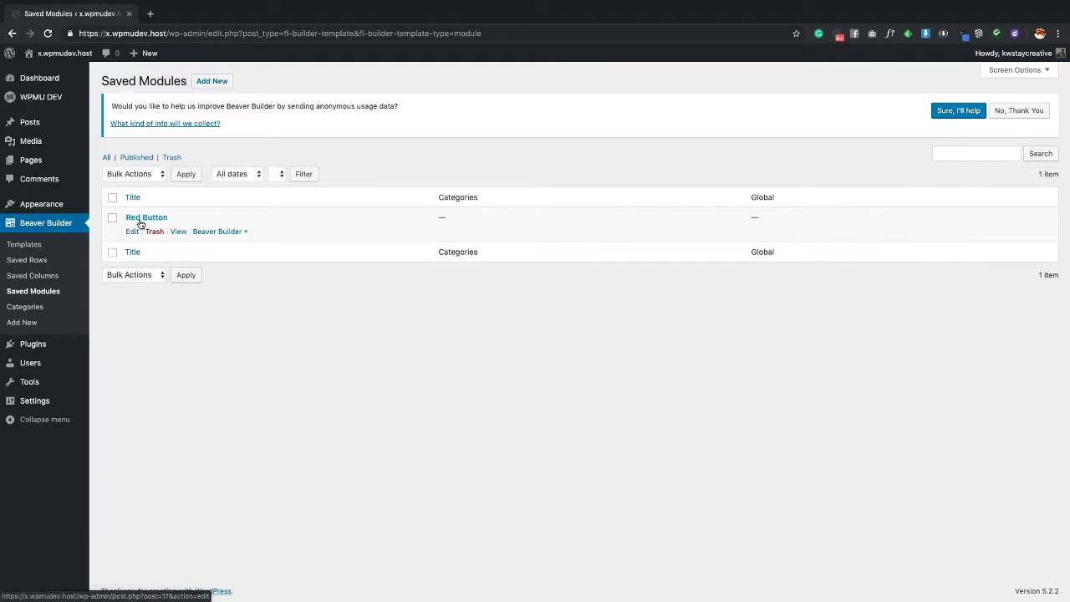
left_click(178, 232, "super")
left_click(171, 15)
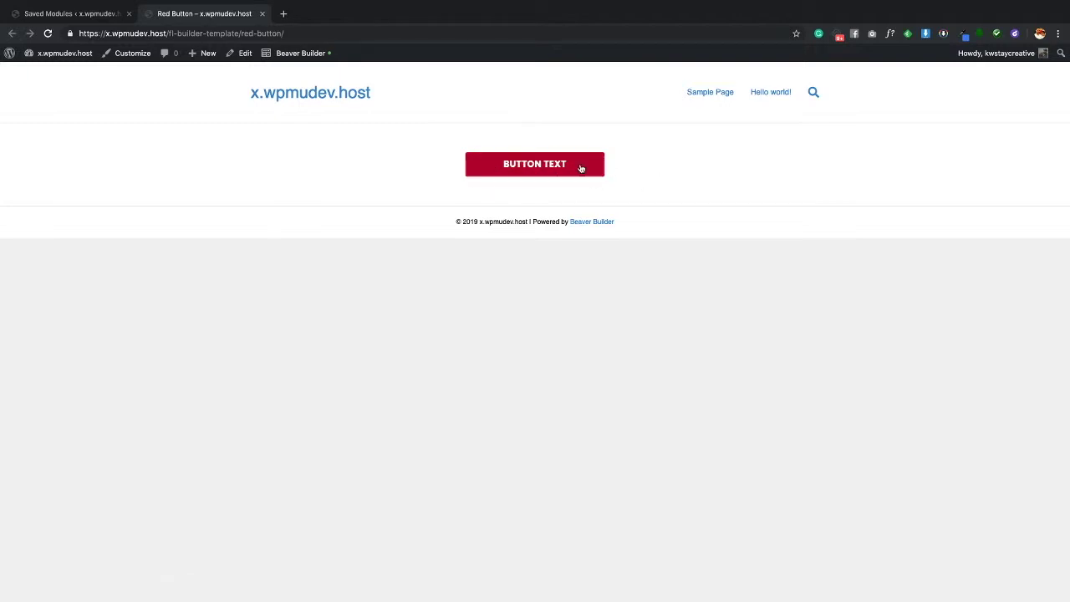
left_click(262, 14)
left_click(209, 347)
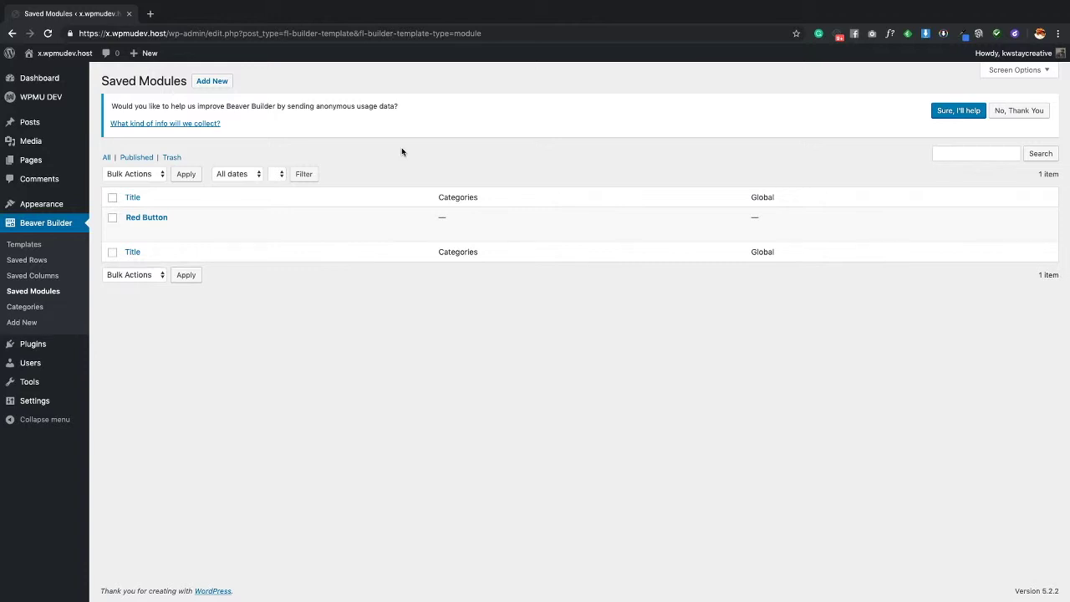
- Start a new entry from the Beaver Builder templates list, with Template as its type
left_click(25, 245)
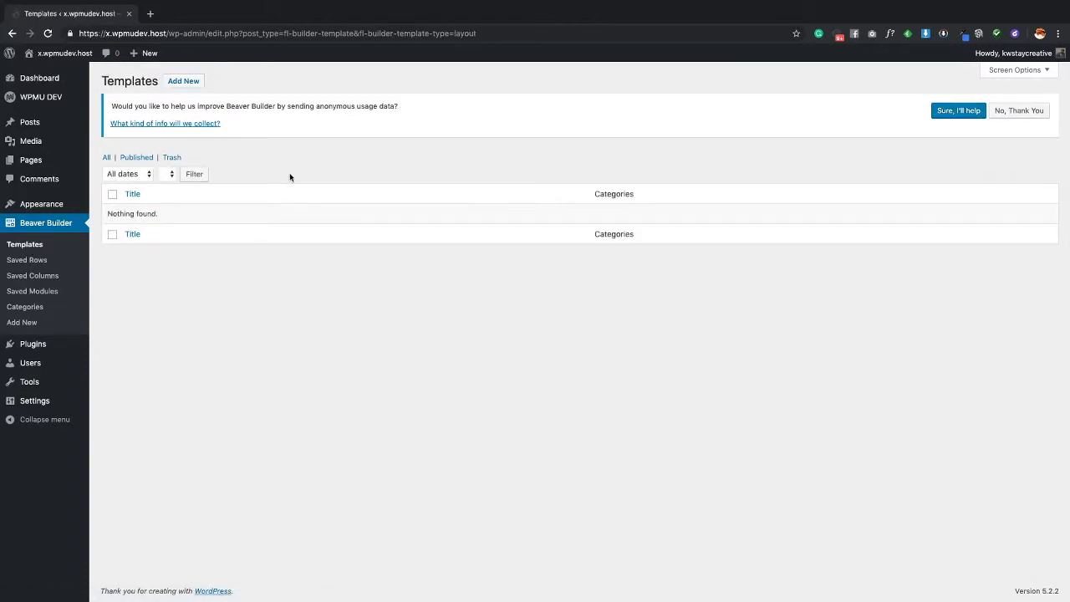
left_click(183, 81)
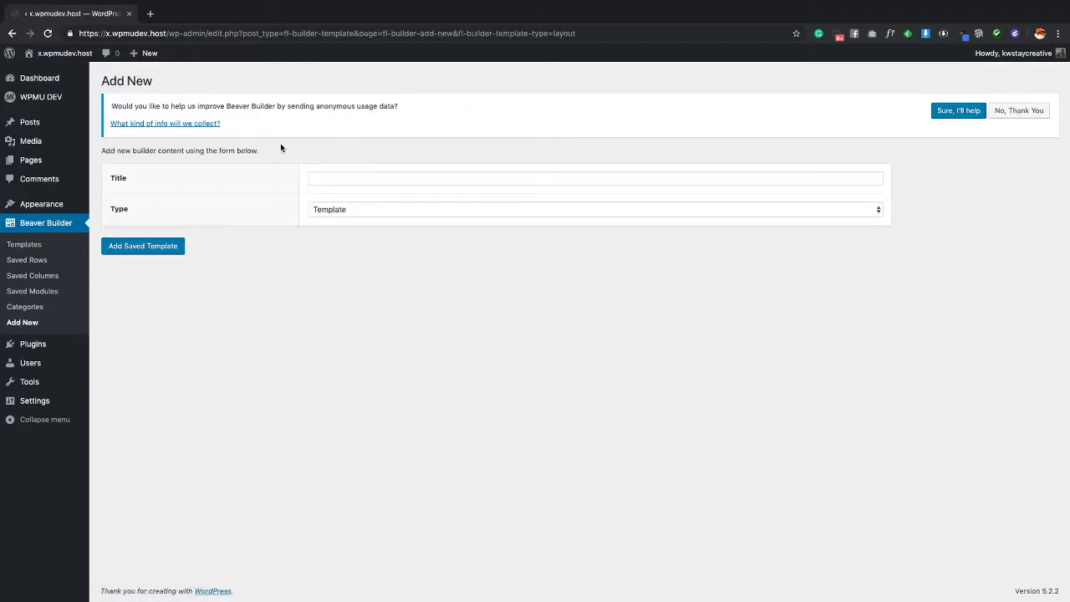
left_click(340, 211)
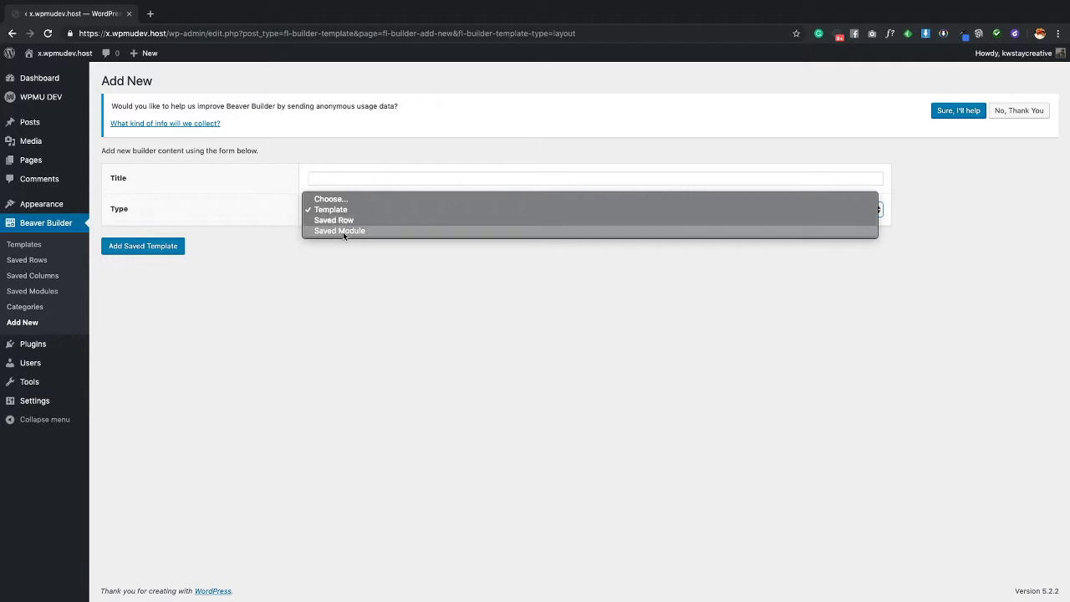
left_click(337, 207)
- Title the new template "Service Page" and add it as a saved template
left_click(355, 178)
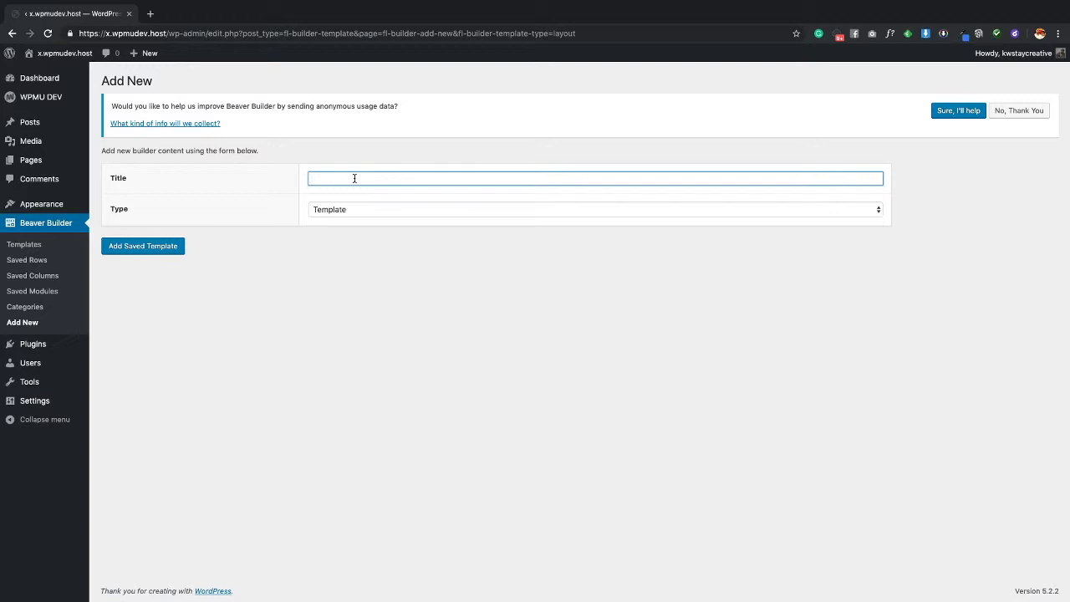
type("Interior Pa")
key("super+a")
key("BackSpace")
type("Service")
type("s")
key("BackSpace")
key("super+a")
key("BackSpace")
type("Service Page")
left_click(163, 250)
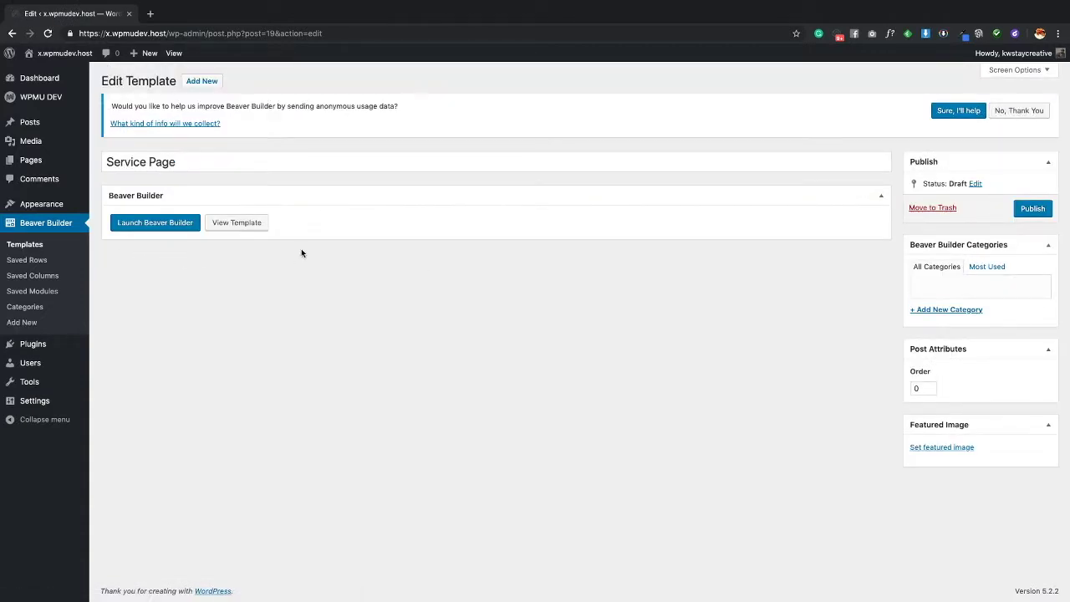
- Launch Beaver Builder on the Service Page template and add a 1 Column row to the empty layout
left_click(156, 224)
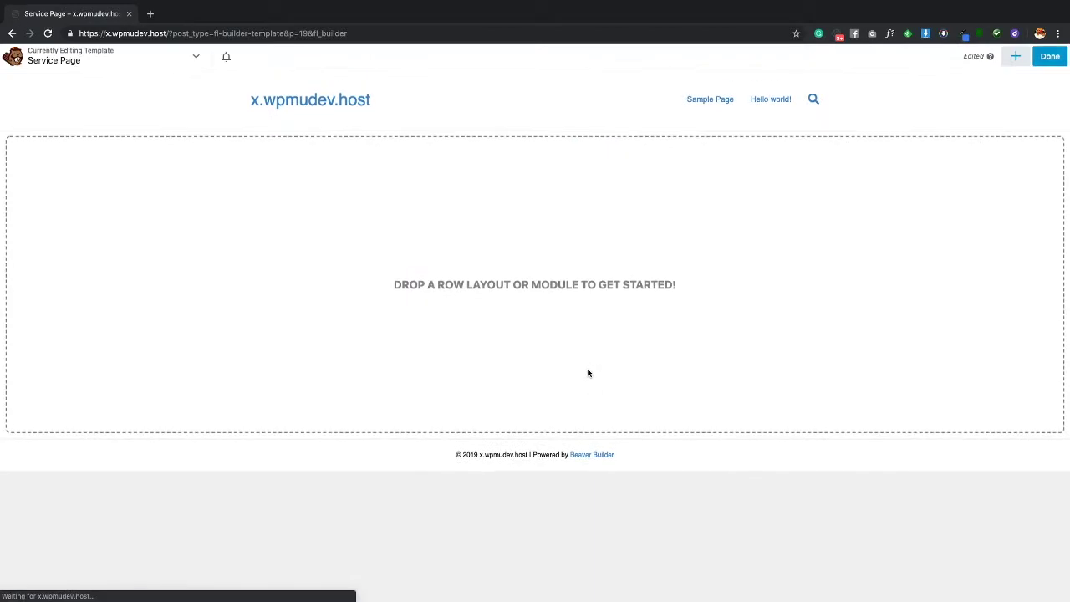
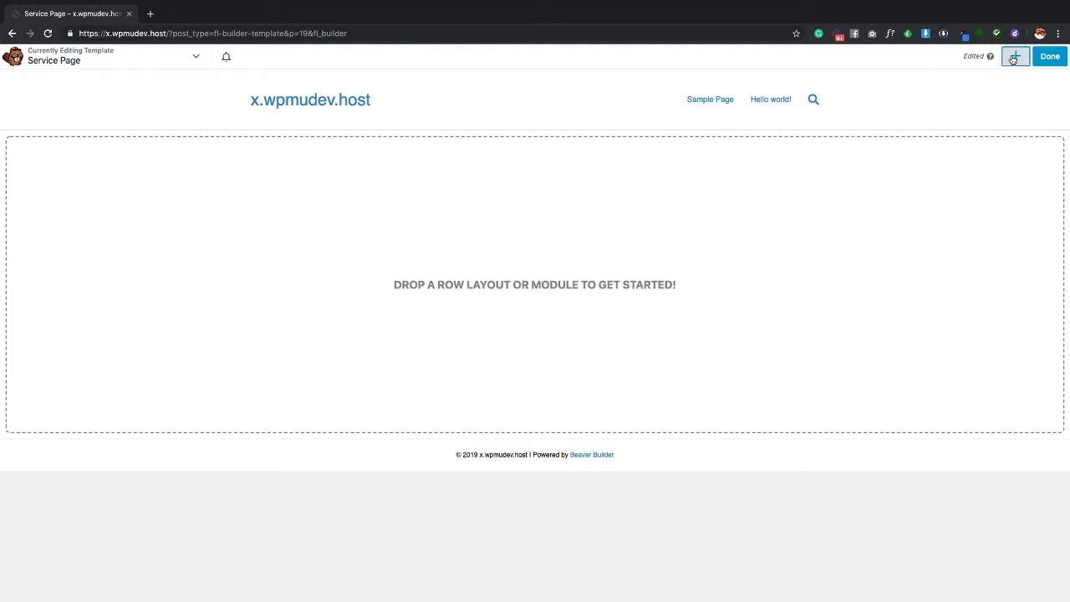
left_click(1016, 56)
left_click(935, 90)
left_click_drag(914, 151, 635, 204)
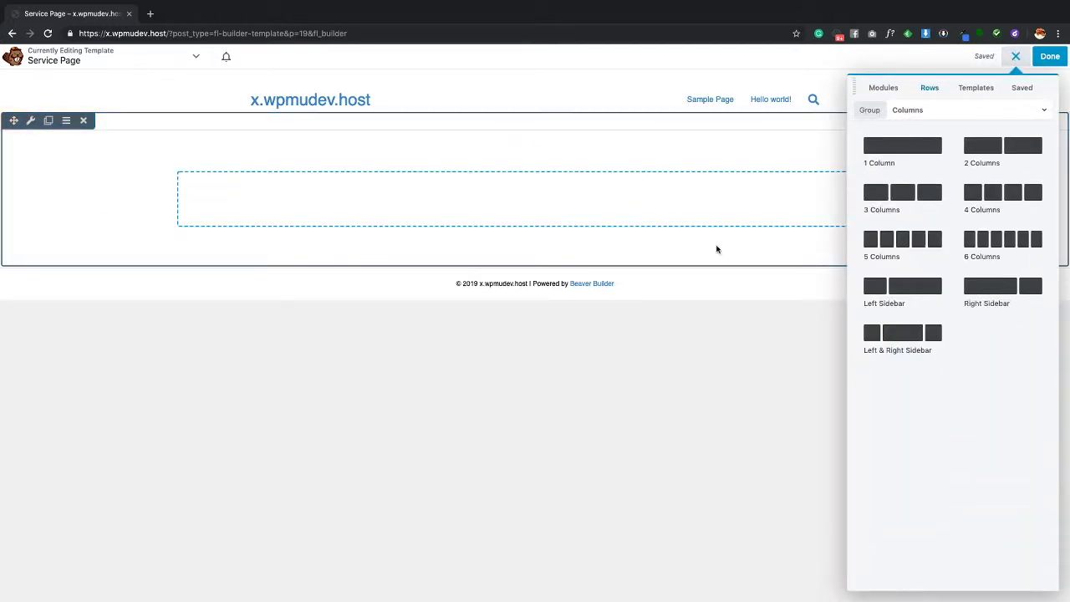
- Set the new row's background type to Photo in its row settings
left_click(31, 120)
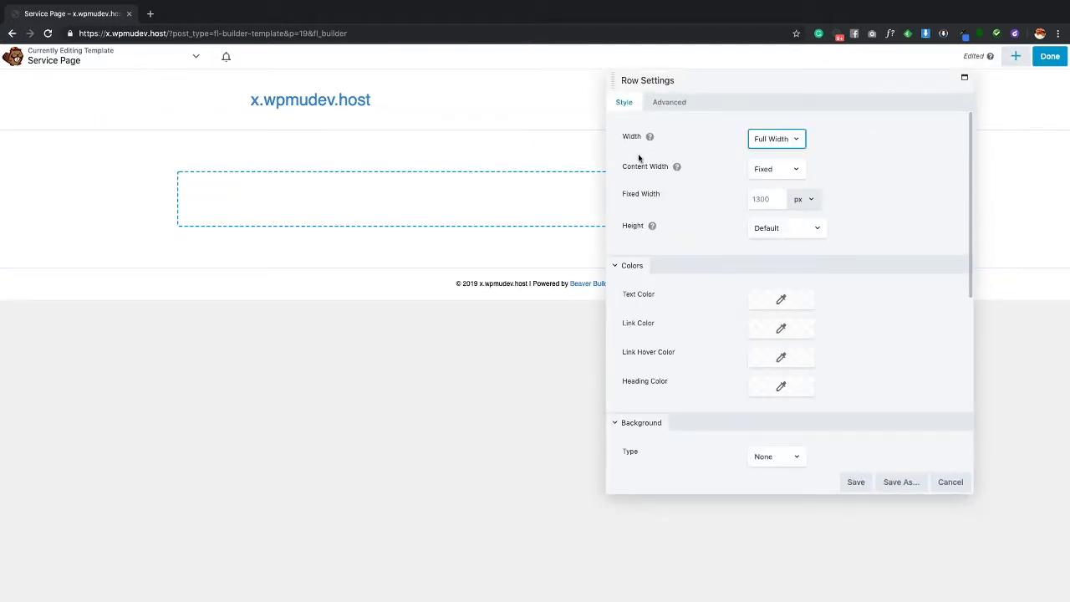
scroll(851, 298, "down", 3)
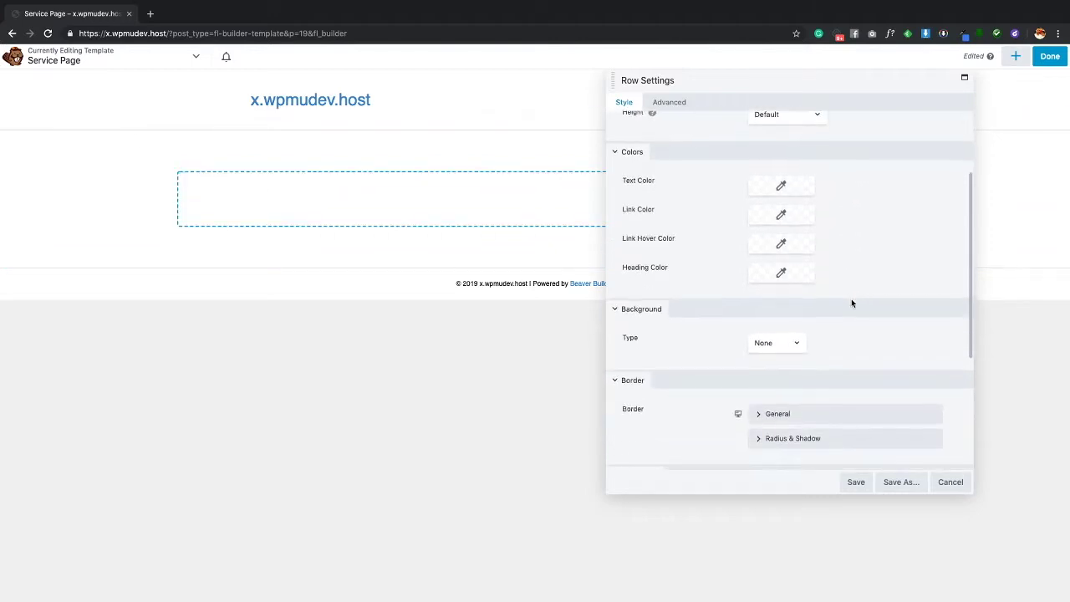
scroll(851, 298, "down", 2)
left_click(794, 270)
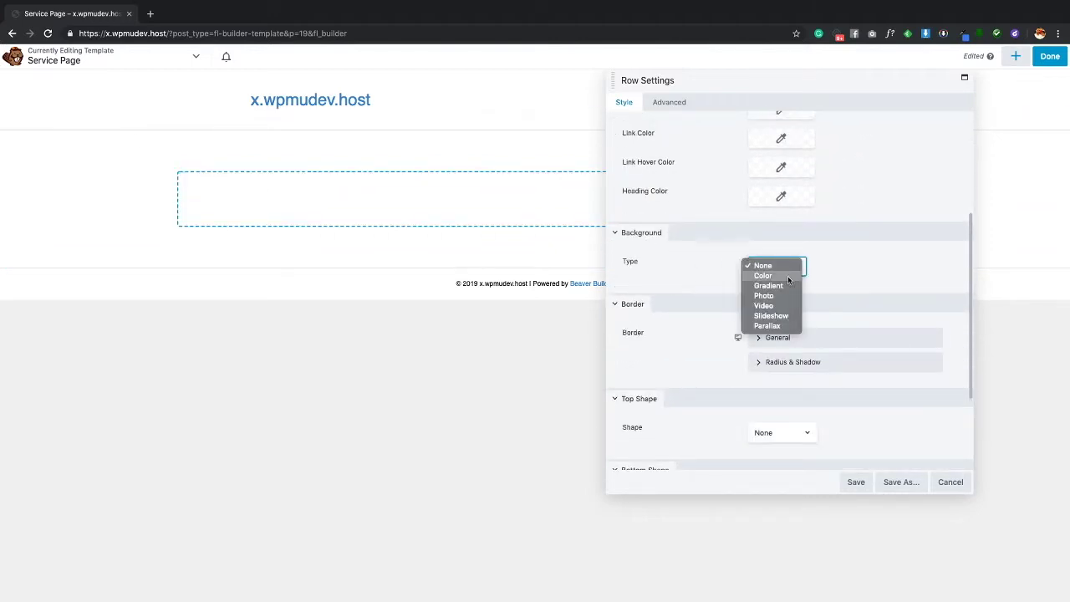
left_click(779, 295)
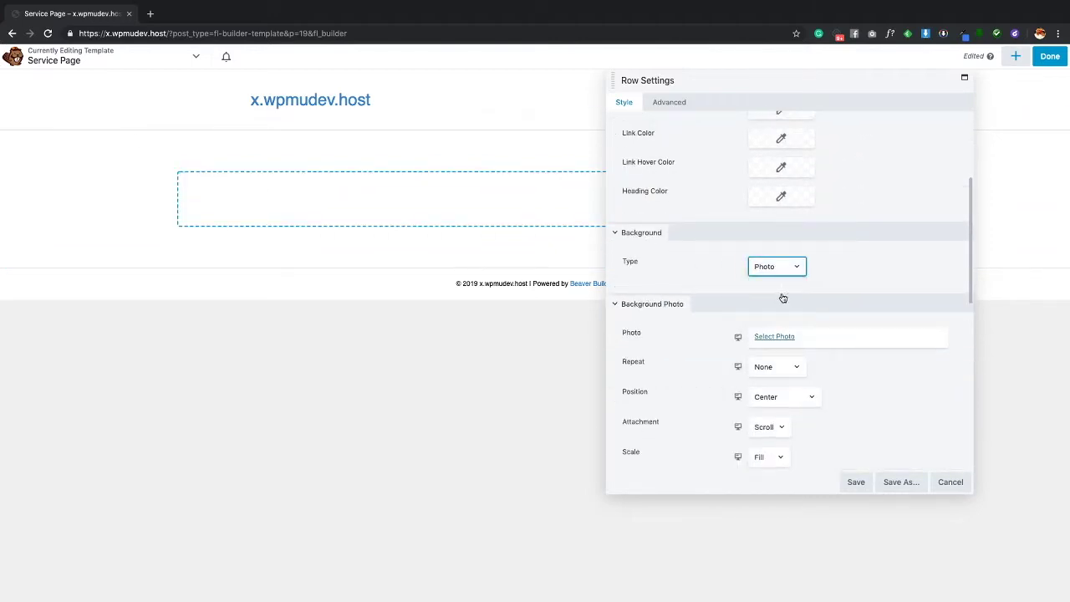
- Upload food-truck-illuminated-light-1766686.jpg from the Desktop folder and select it as the row's background photo
left_click(785, 341)
left_click(529, 298)
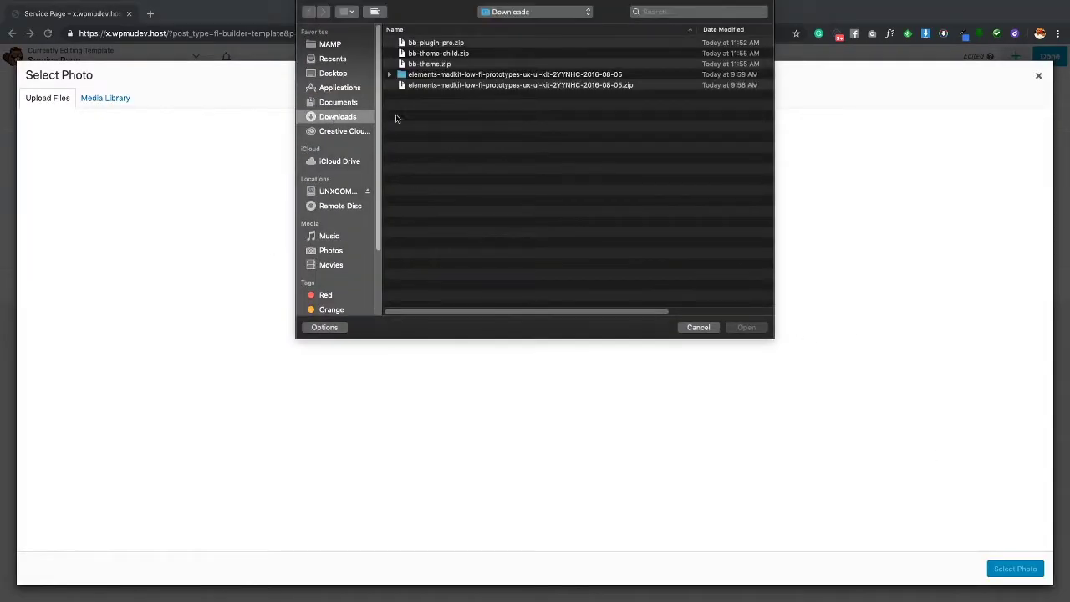
left_click(333, 74)
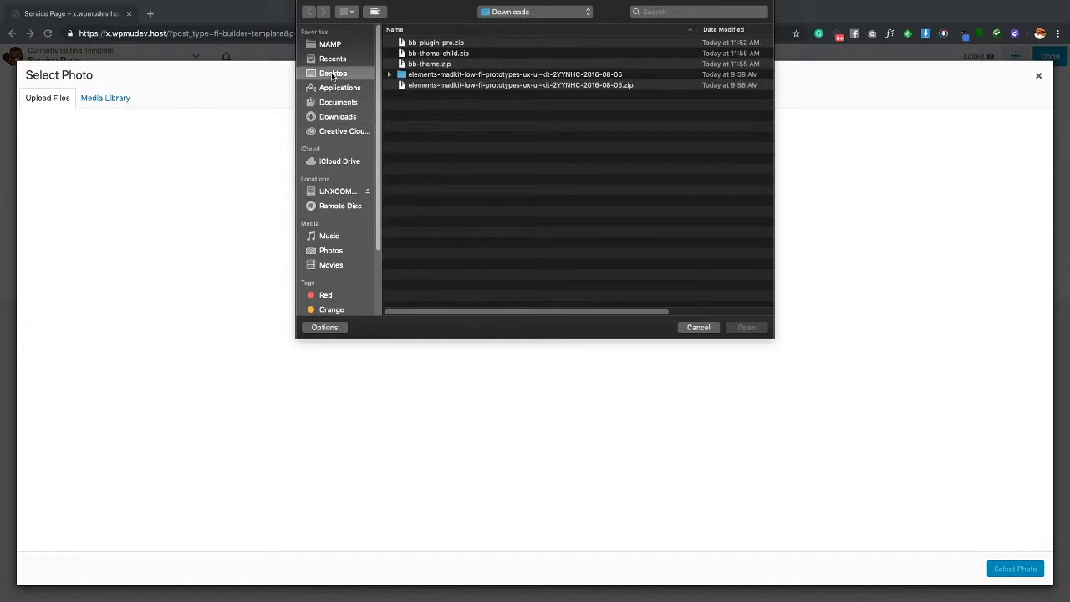
left_click(416, 107)
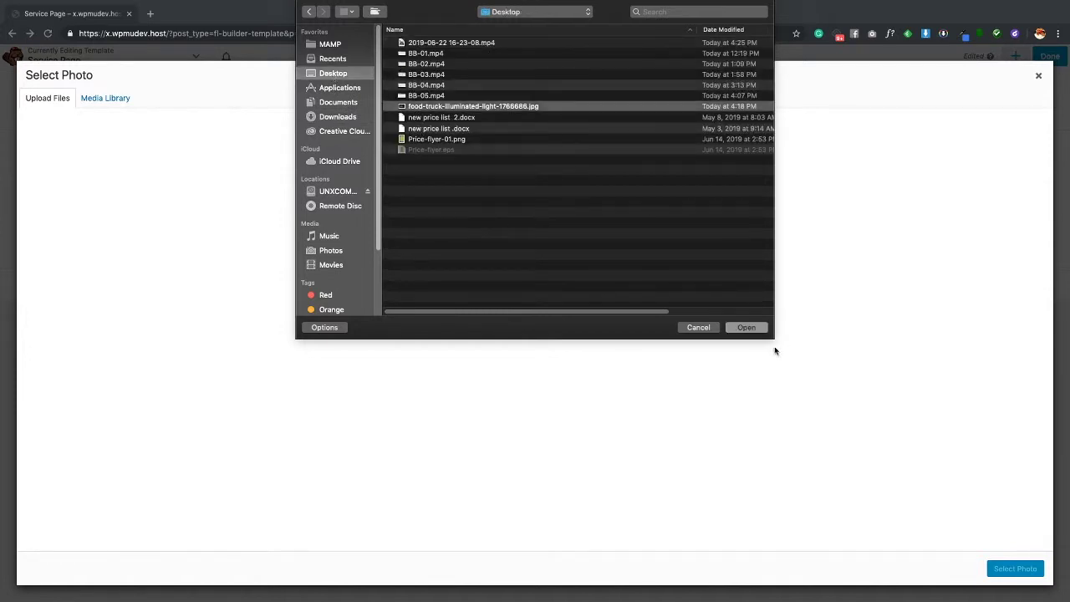
left_click(746, 327)
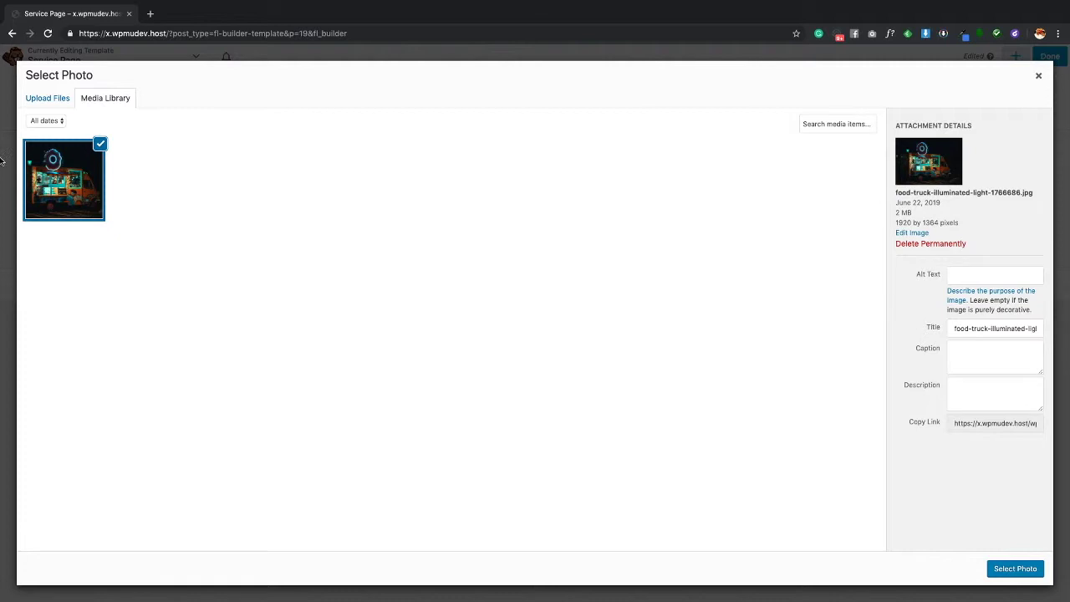
left_click(1002, 569)
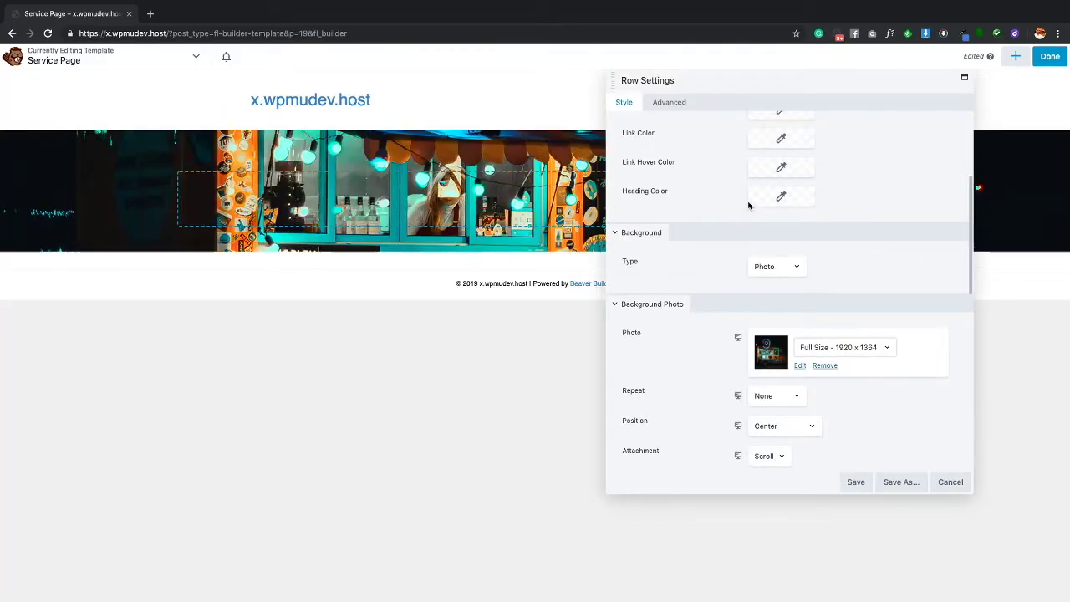
- Change the row's height setting to Minimum Height and increase the minimum height so more of the photo shows
scroll(871, 275, "down", 1)
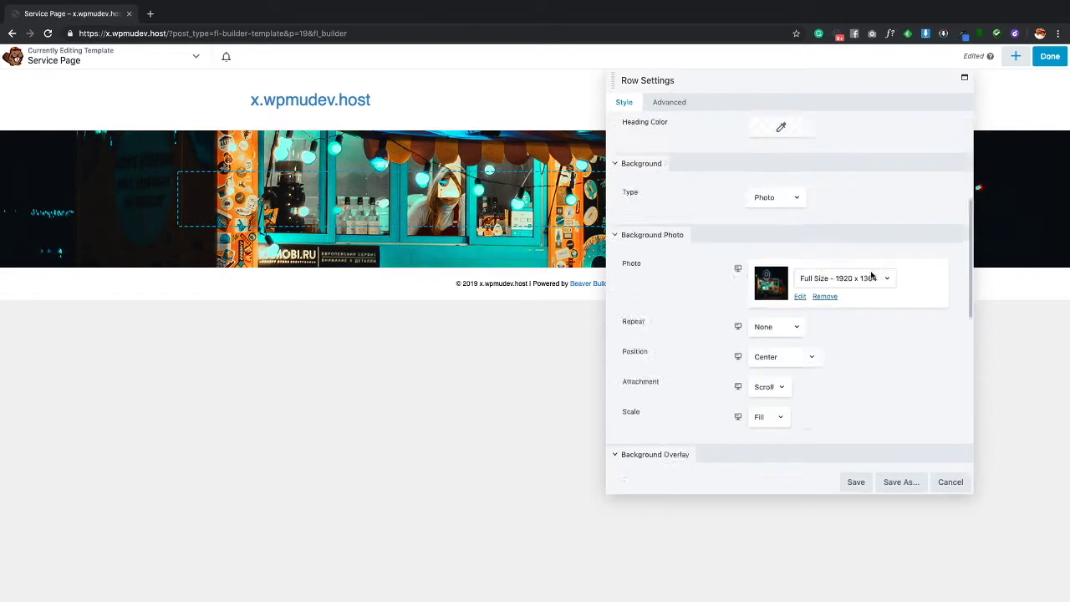
scroll(871, 272, "up", 5)
left_click(767, 232)
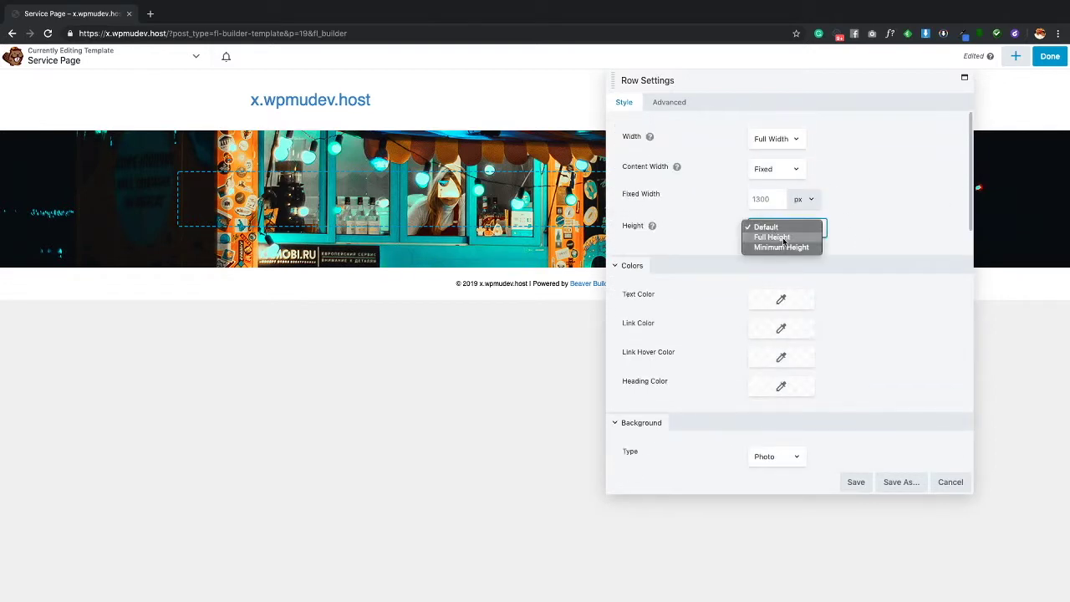
left_click(786, 246)
left_click(766, 259)
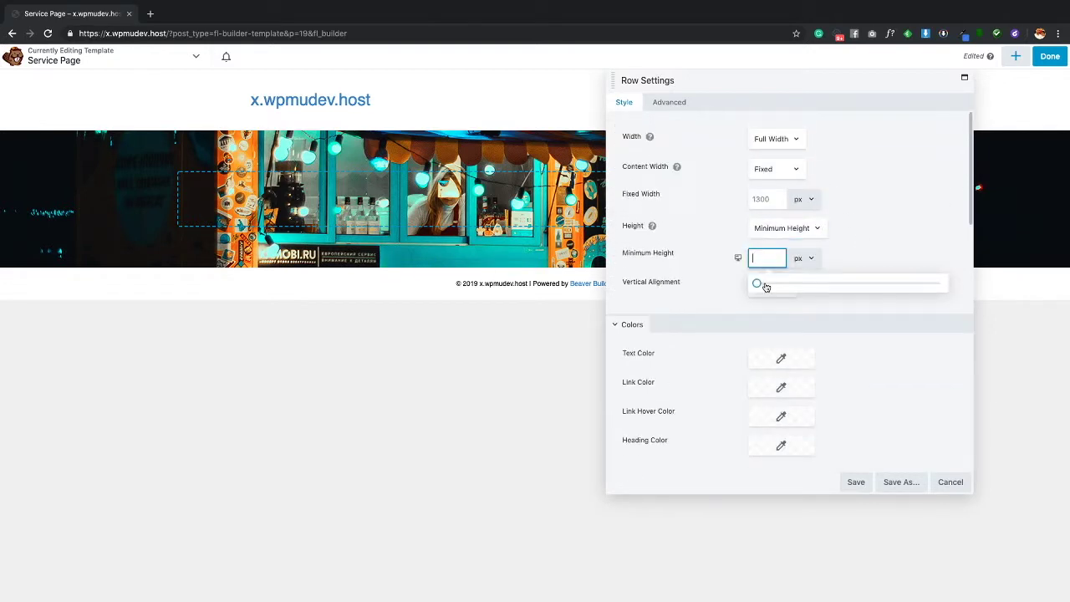
left_click_drag(757, 286, 875, 290)
- Give the row a black background overlay colour at 0.56 opacity and save the row settings
scroll(841, 264, "down", 5)
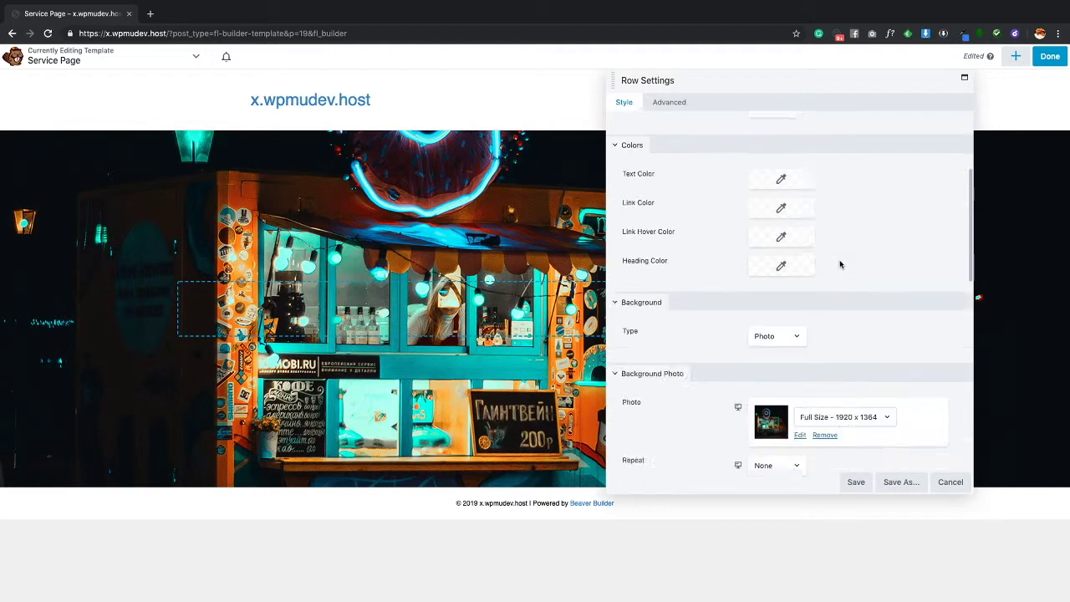
scroll(840, 264, "down", 2)
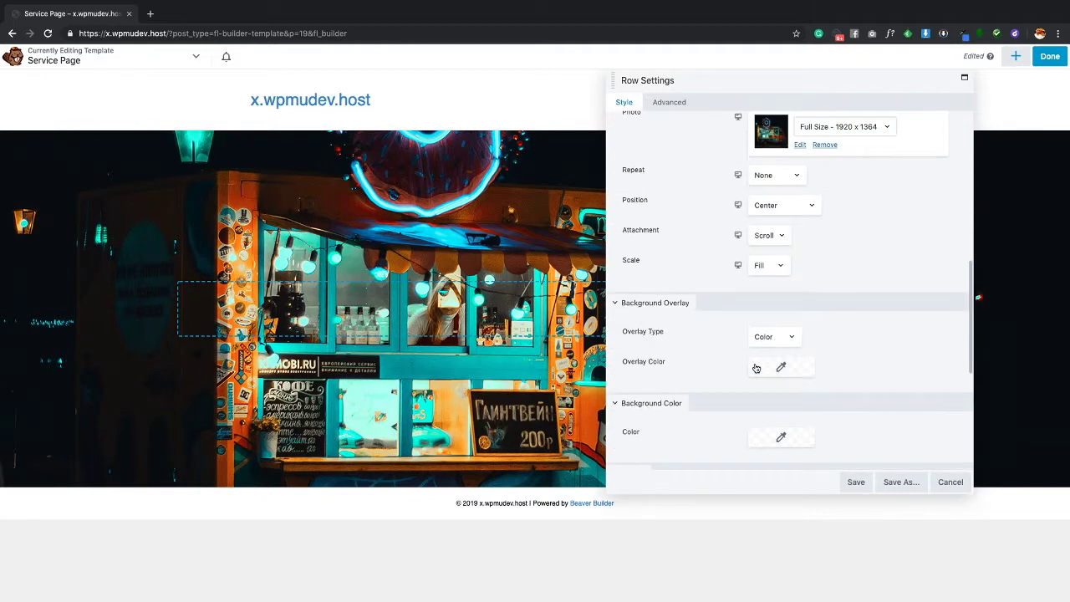
left_click(756, 337)
left_click(838, 345)
left_click(811, 370)
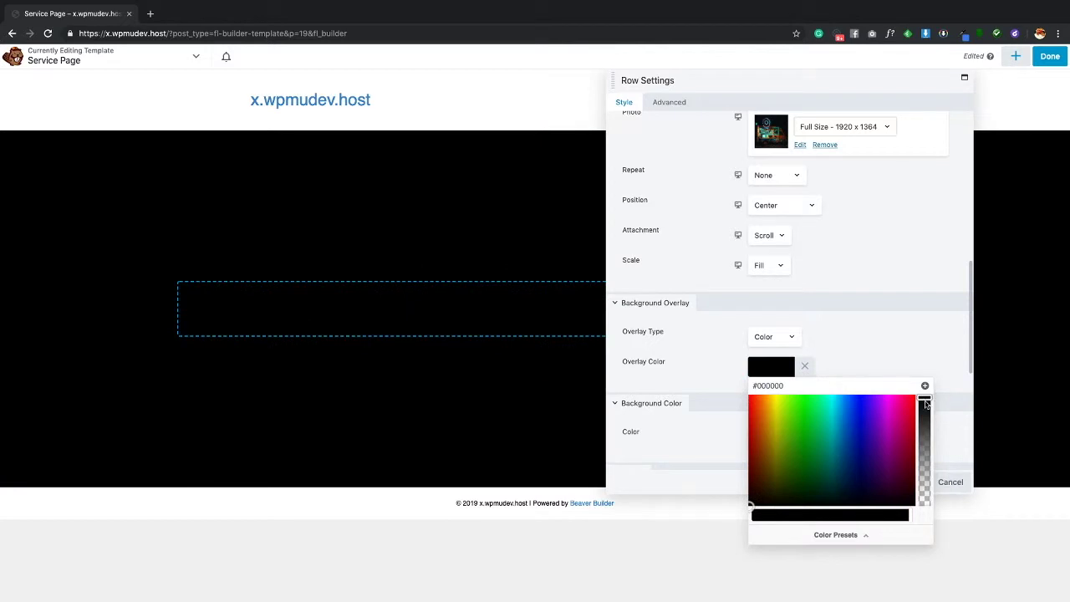
left_click_drag(925, 399, 927, 444)
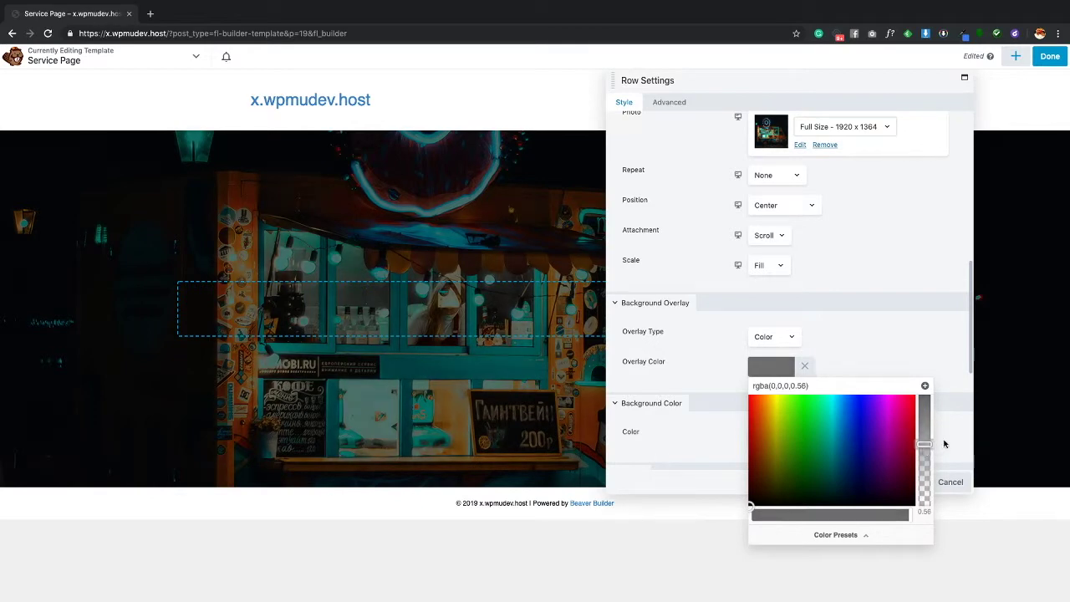
left_click(943, 446)
left_click(857, 483)
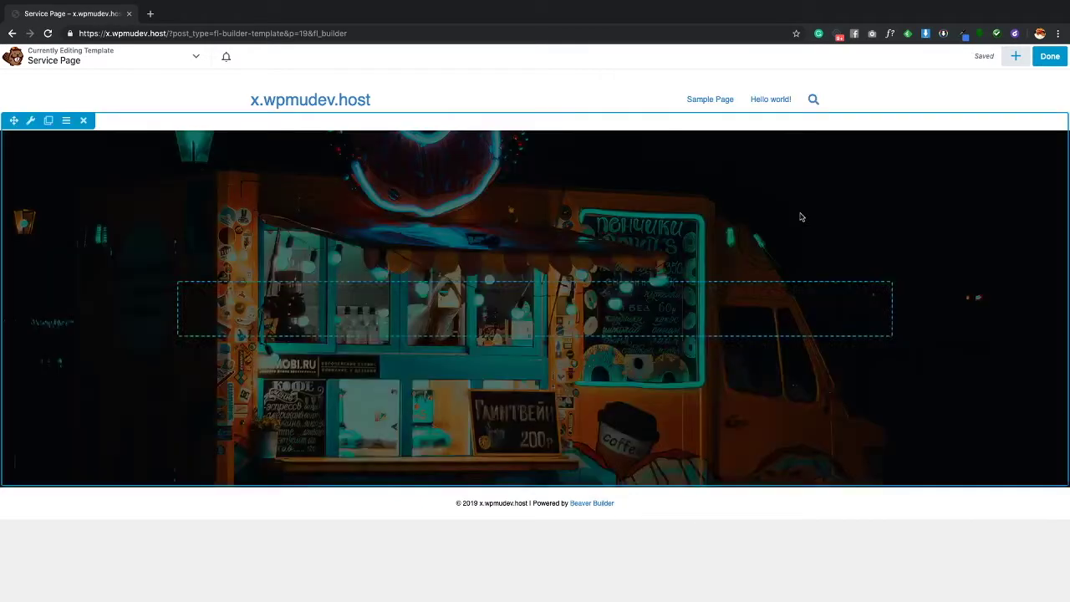
- Add a Heading module inside the photo row with the text "I LIKE TURTLES"
left_click(1016, 56)
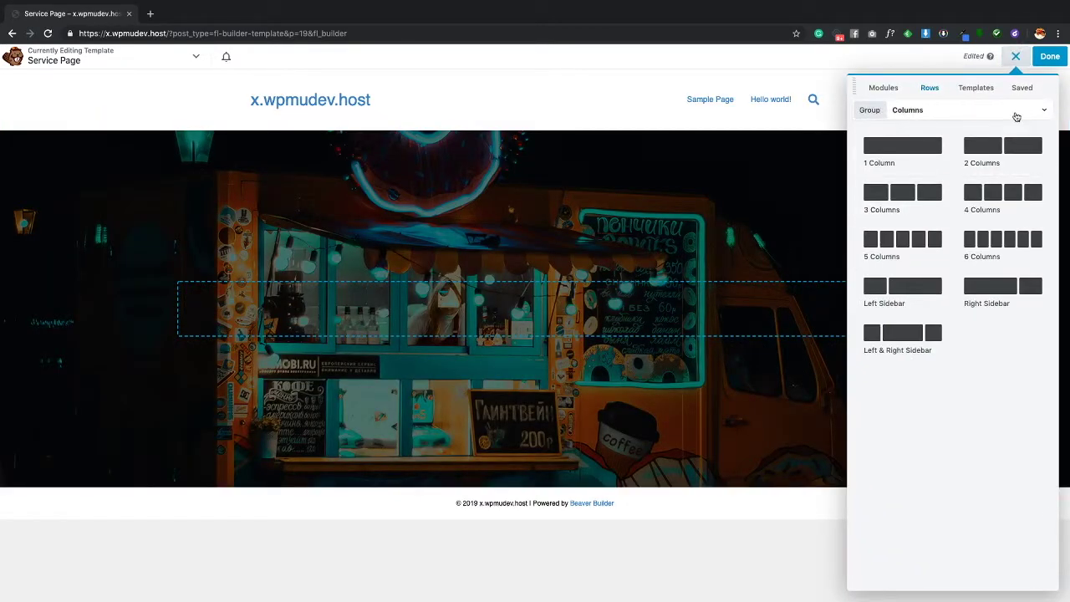
left_click(883, 87)
left_click_drag(901, 191, 590, 318)
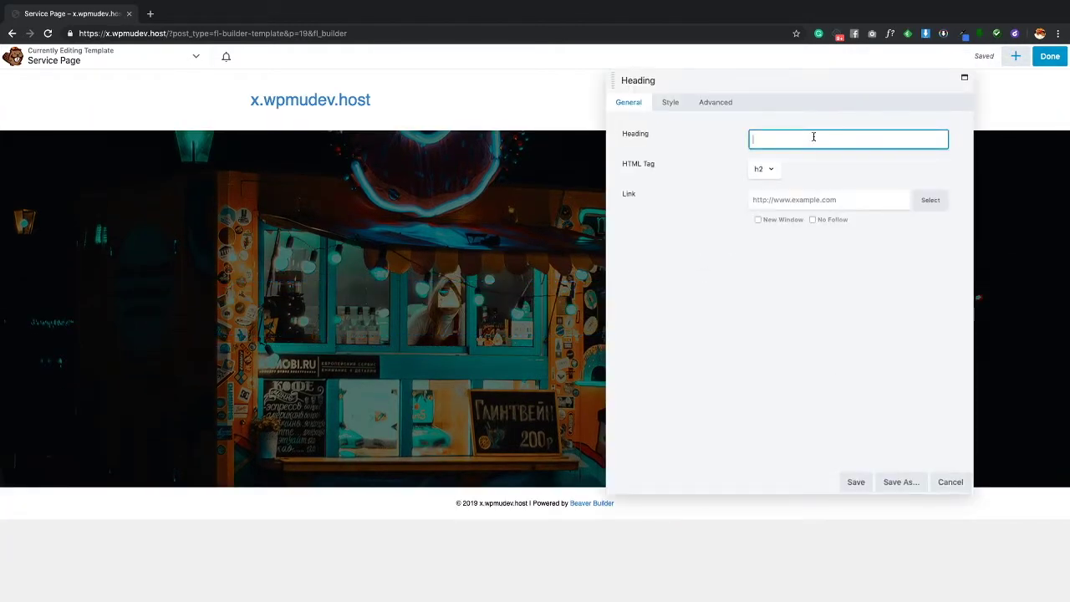
type("I LIKE TURTLES")
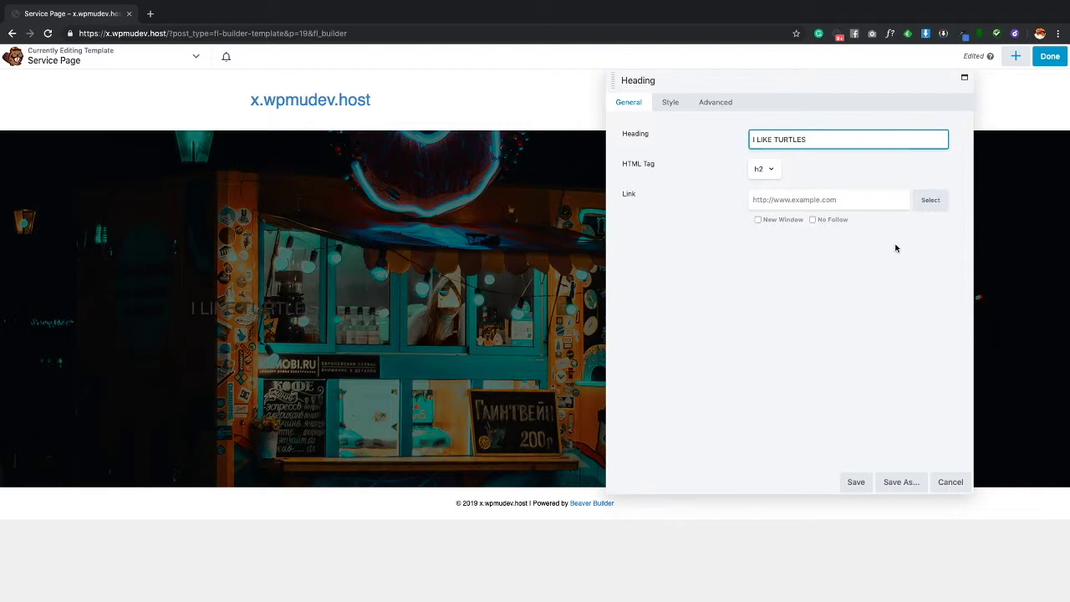
- Set the heading's text colour to white, #ffffff
left_click(670, 102)
left_click(781, 139)
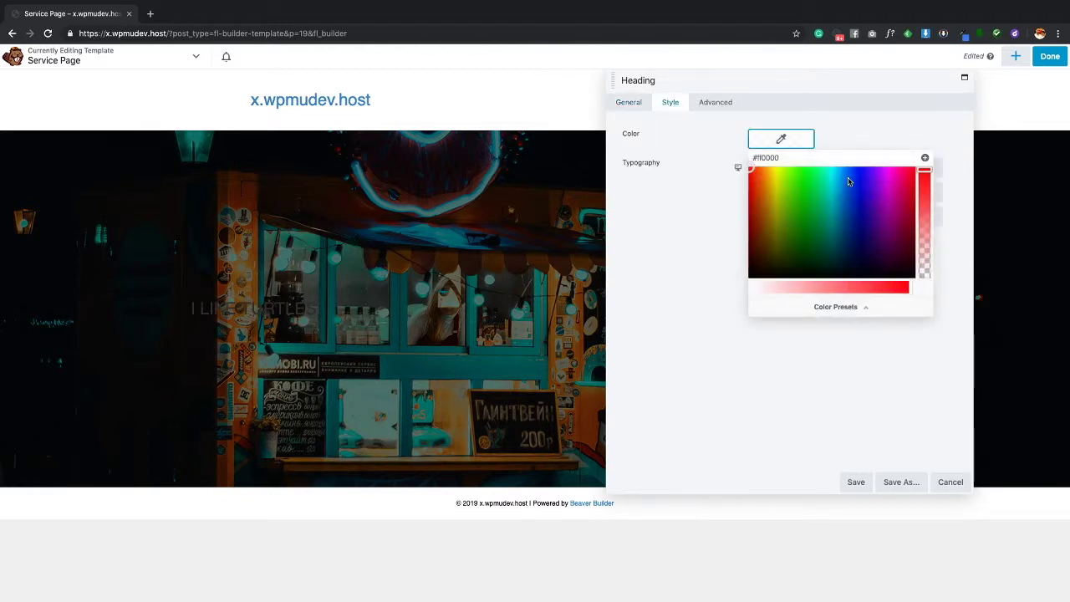
left_click(836, 306)
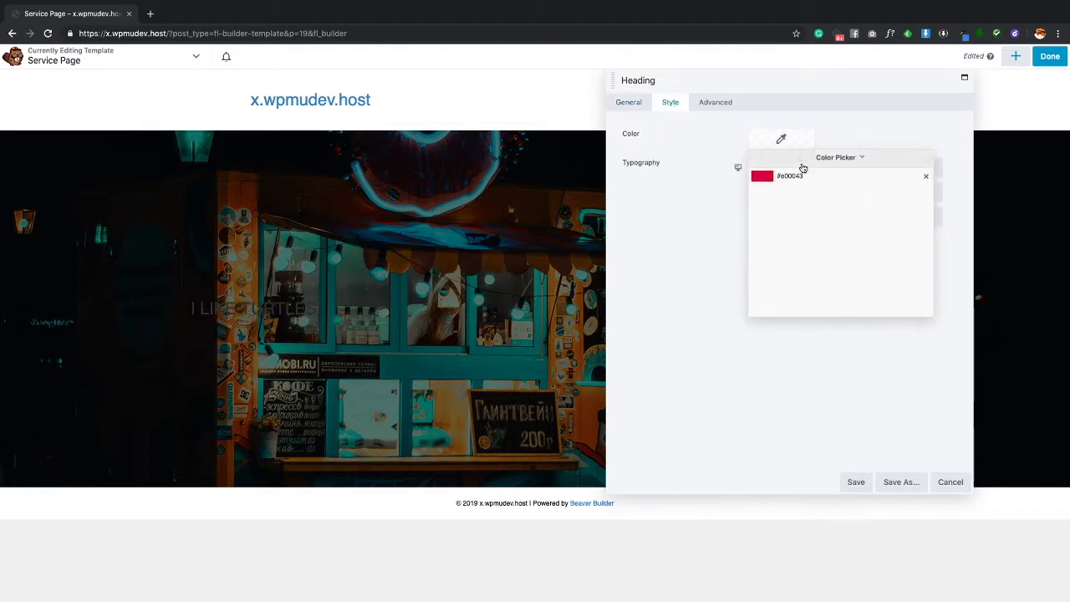
left_click(805, 159)
key("BackSpace")
key("BackSpace")
key("BackSpace")
key("BackSpace")
type("ffffff")
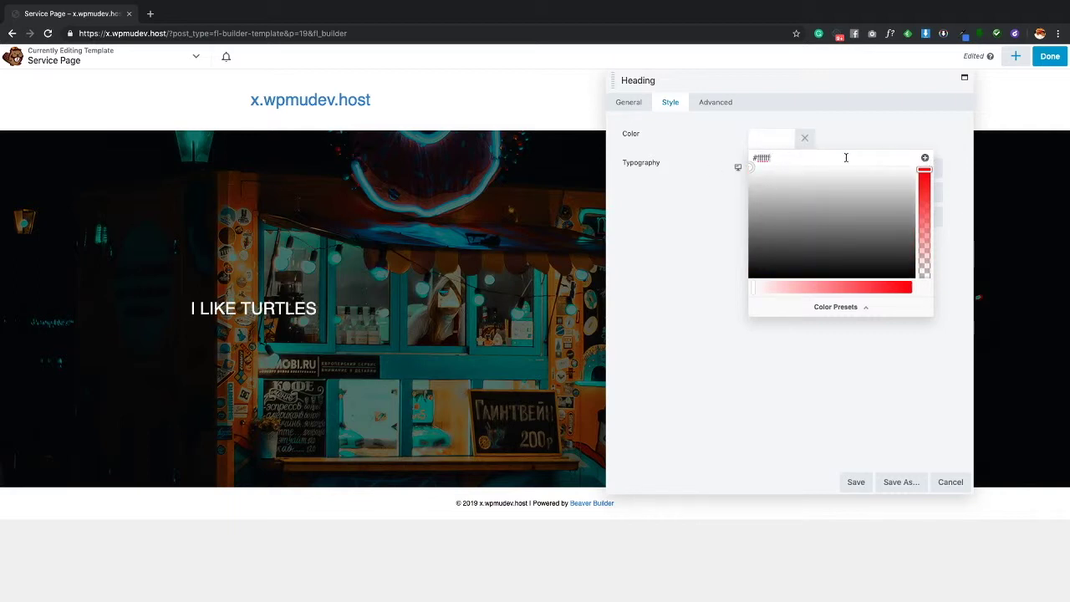
- Save the white text colour as a colour preset and centre-align the heading
left_click(926, 160)
left_click(777, 167)
left_click(909, 241)
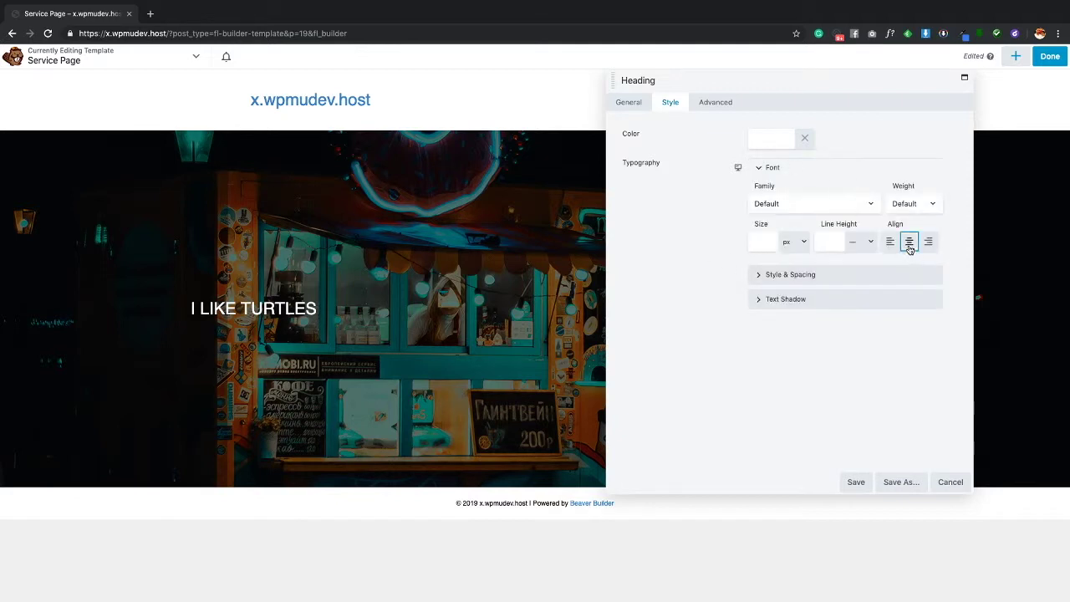
- Set the heading's font size to 80 px and save the heading settings
left_click(758, 244)
left_click_drag(757, 269, 900, 278)
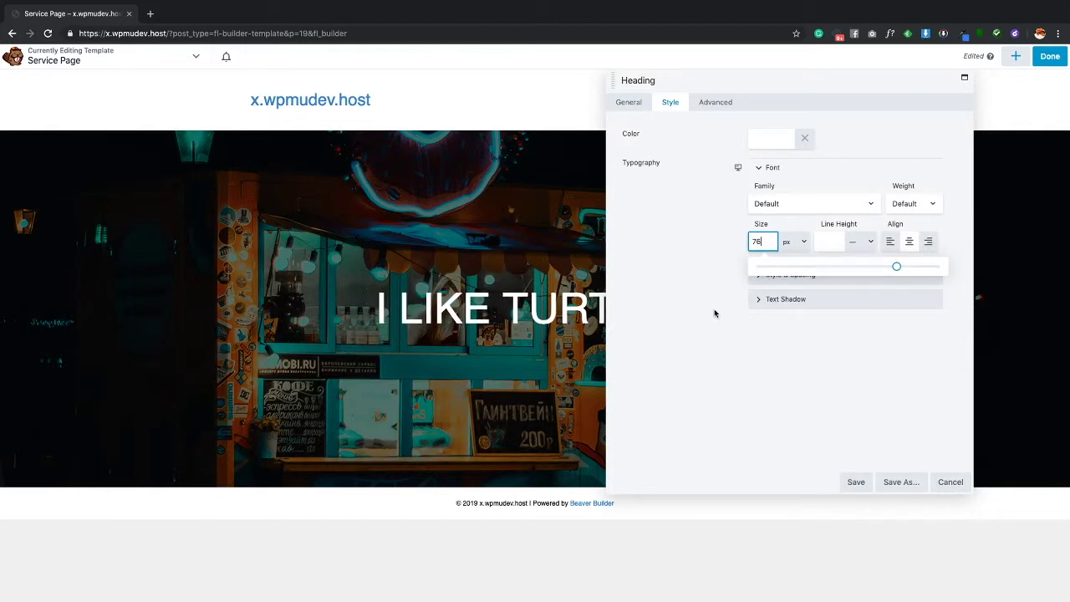
left_click(681, 284)
left_click(750, 242)
key("Up")
key("Up")
key("Up")
key("Up")
left_click(692, 301)
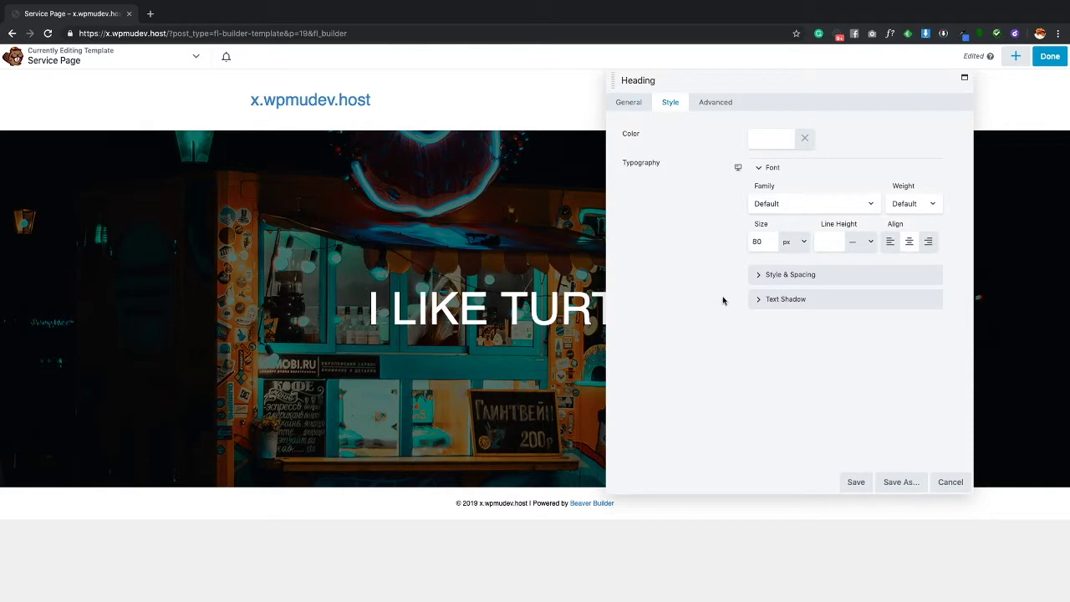
left_click(856, 482)
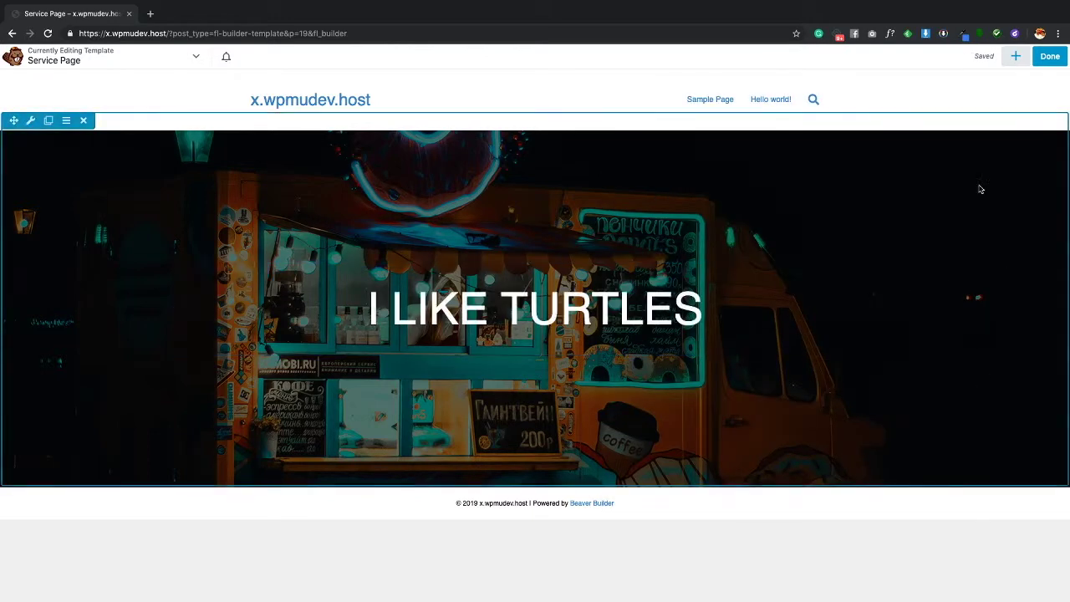
- Add a Text Editor module beneath the heading and fill it with a Lorem ipsum placeholder paragraph in its plain-text view
left_click(1016, 56)
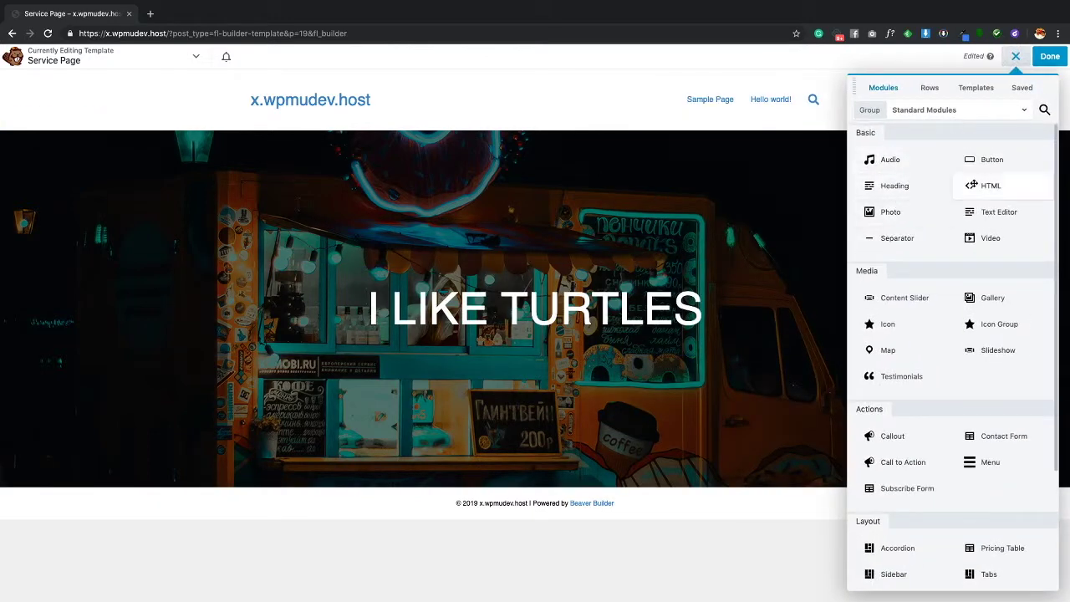
left_click_drag(978, 211, 512, 363)
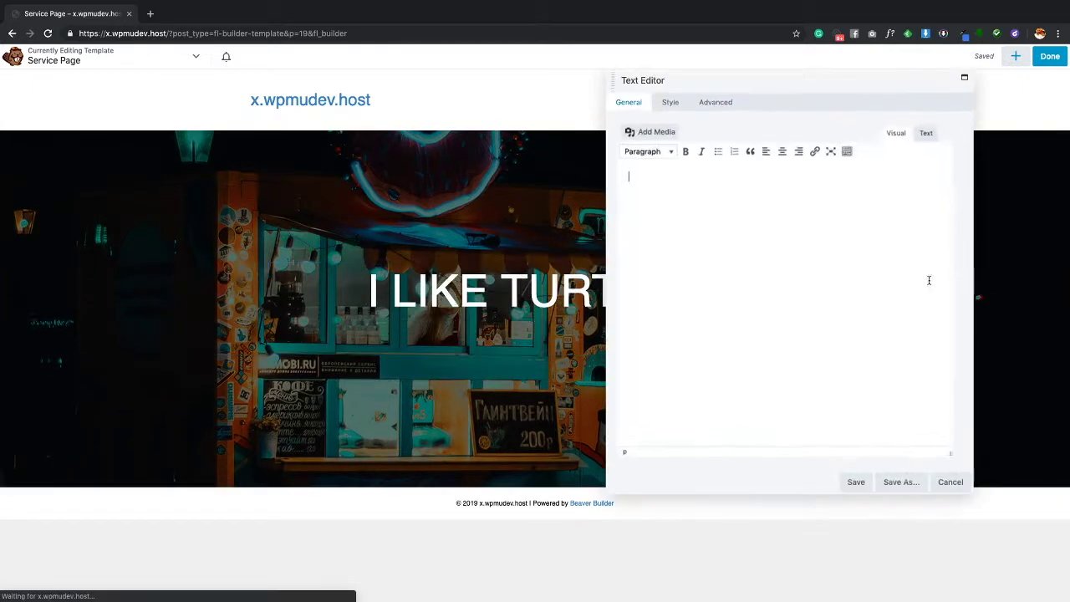
key("ctrl+Up")
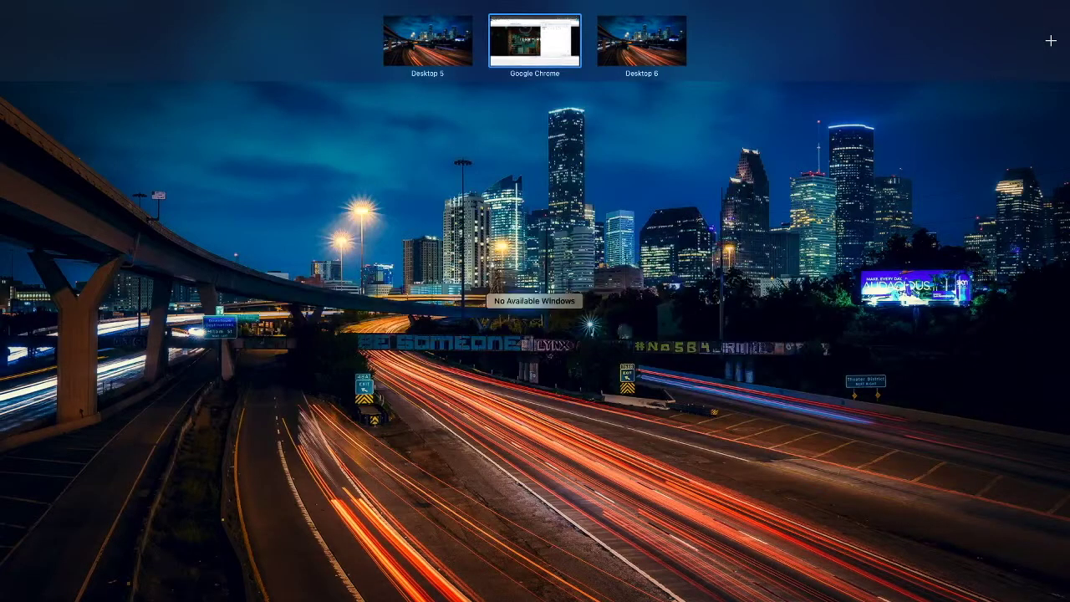
key("ctrl+Up")
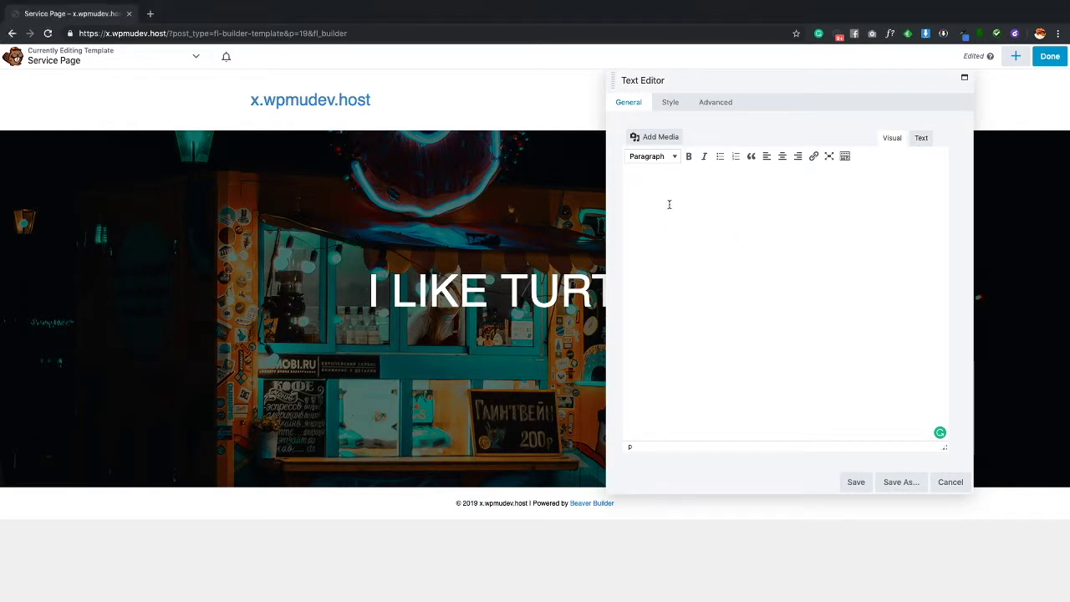
left_click(921, 139)
left_click(764, 229)
type("Lorem ipsum dolor sit amet, consectetur adipiscing elit. Praesent hendrerit, ex eu vestibulum ultricies, risus diam feugiat orci, et aliquet augue erat nec ante. Etiam vulputate tellus vitae nisl auctor rhoncus")
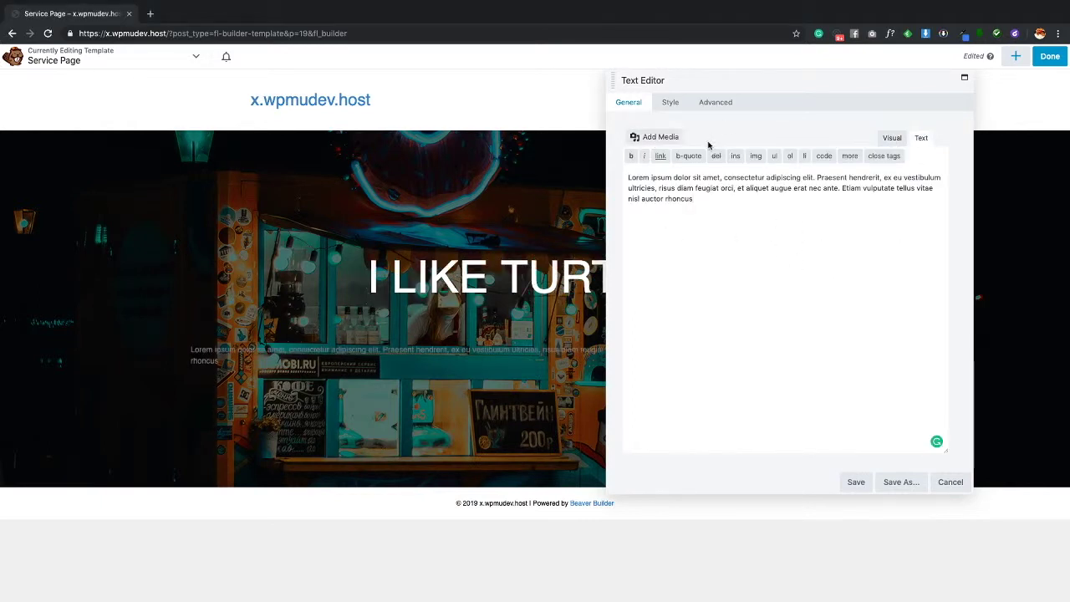
- Set the paragraph's text colour to the saved white preset, #ffffff
left_click(675, 105)
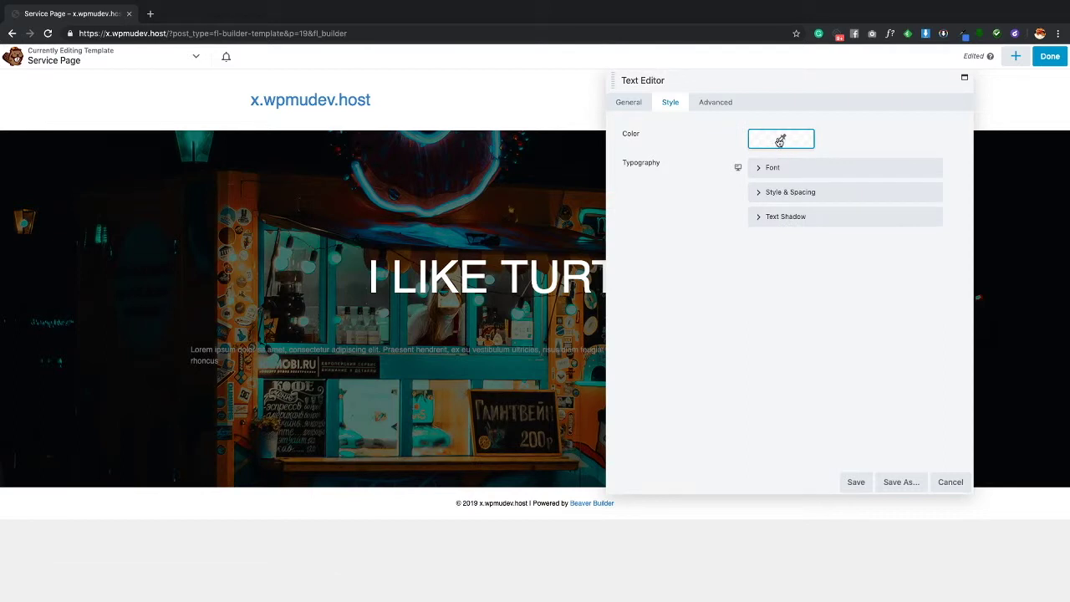
left_click(779, 141)
left_click(798, 308)
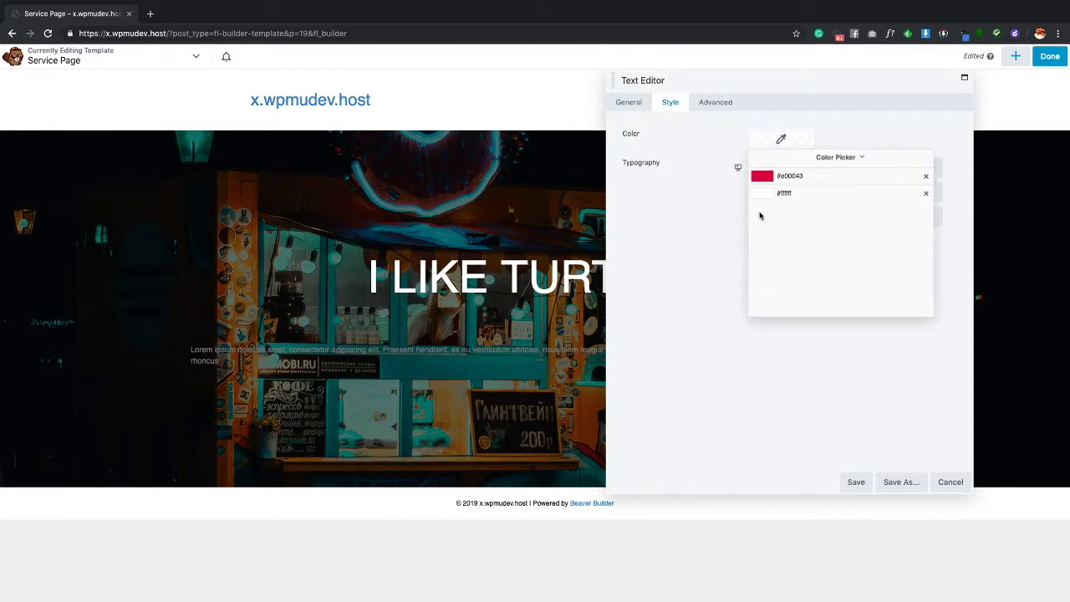
left_click(749, 206)
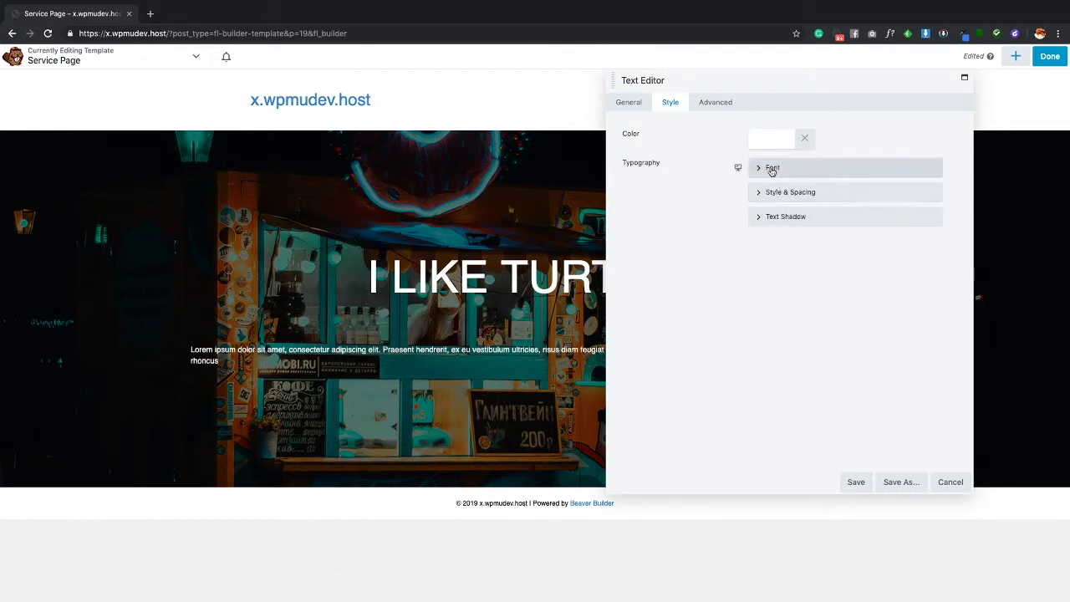
- Centre-align the paragraph and set its font size to 22 px
left_click(770, 167)
left_click(908, 241)
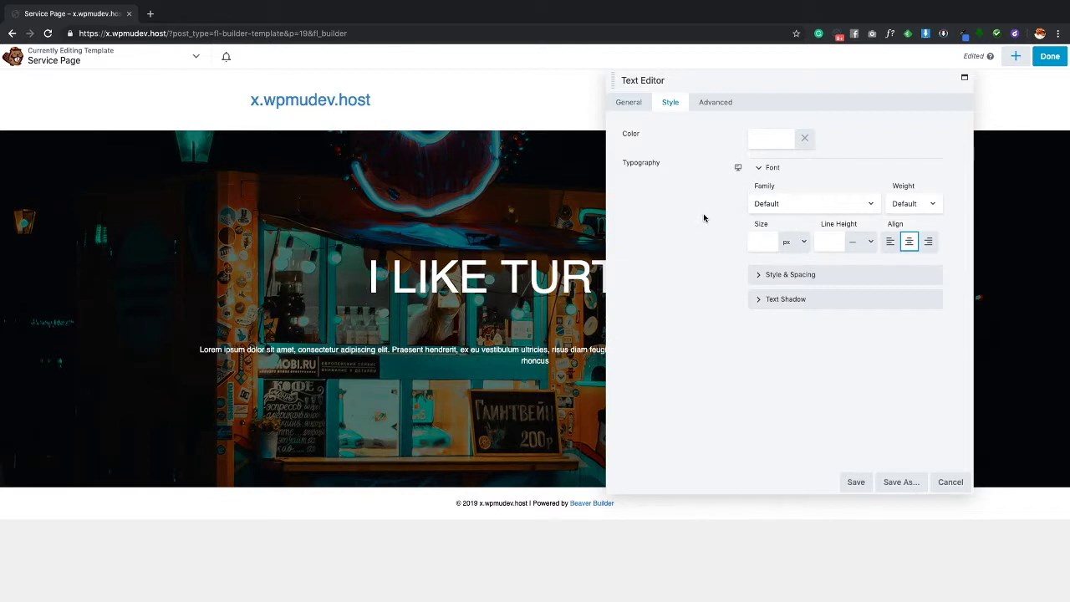
left_click(764, 241)
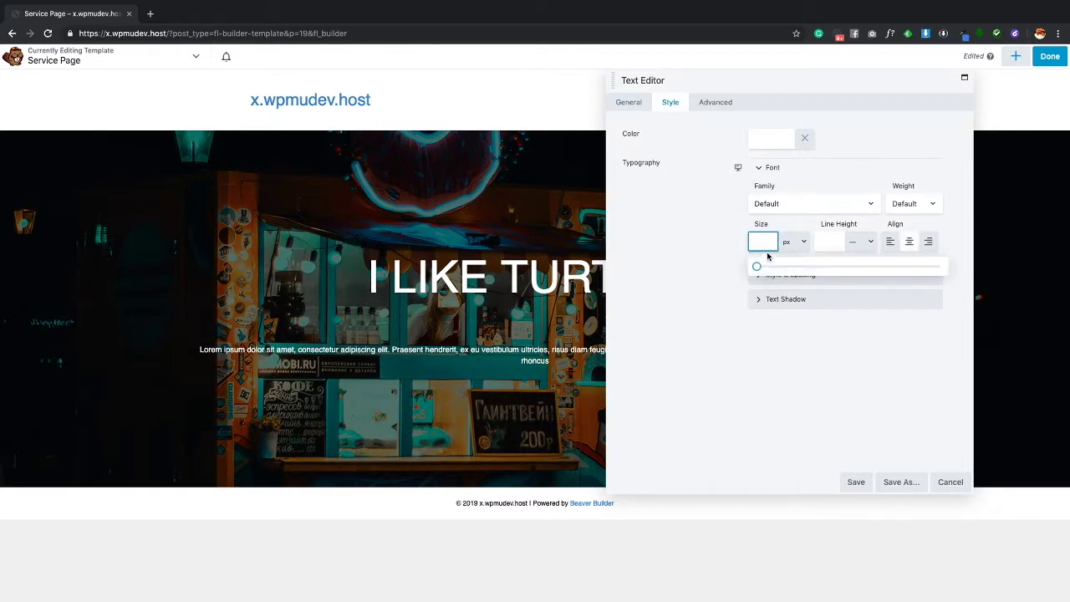
type("22")
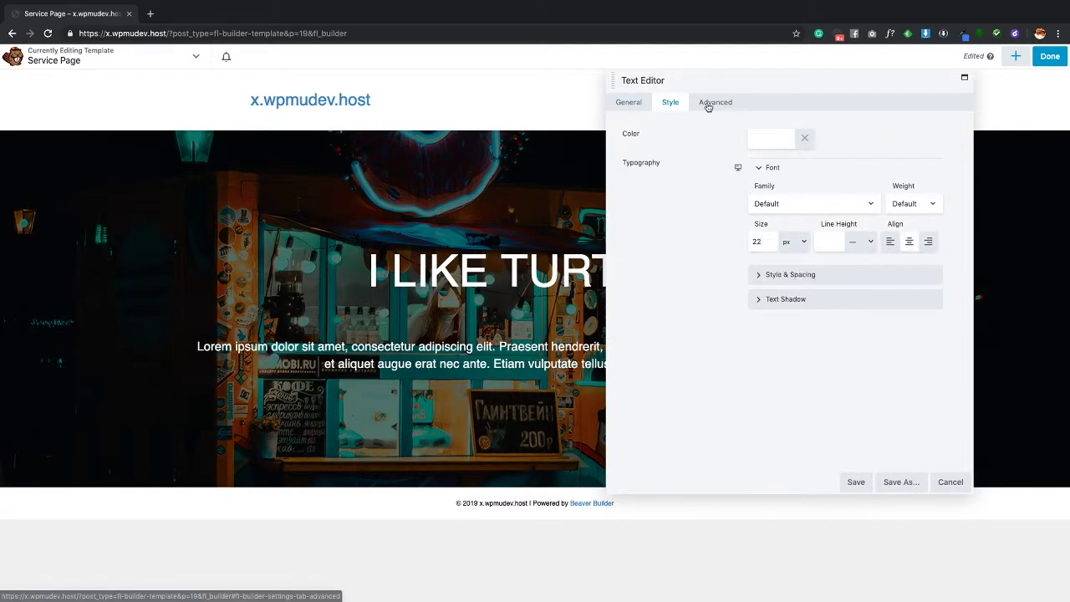
- Set the paragraph module's top margin to 0 px and save its settings
left_click(713, 102)
type("0")
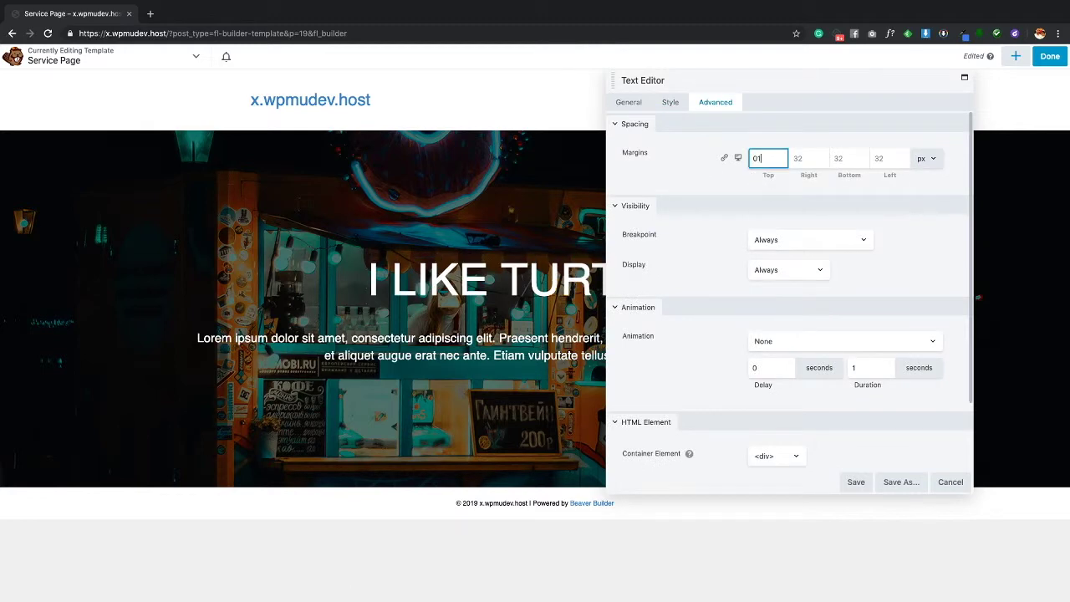
left_click(756, 158)
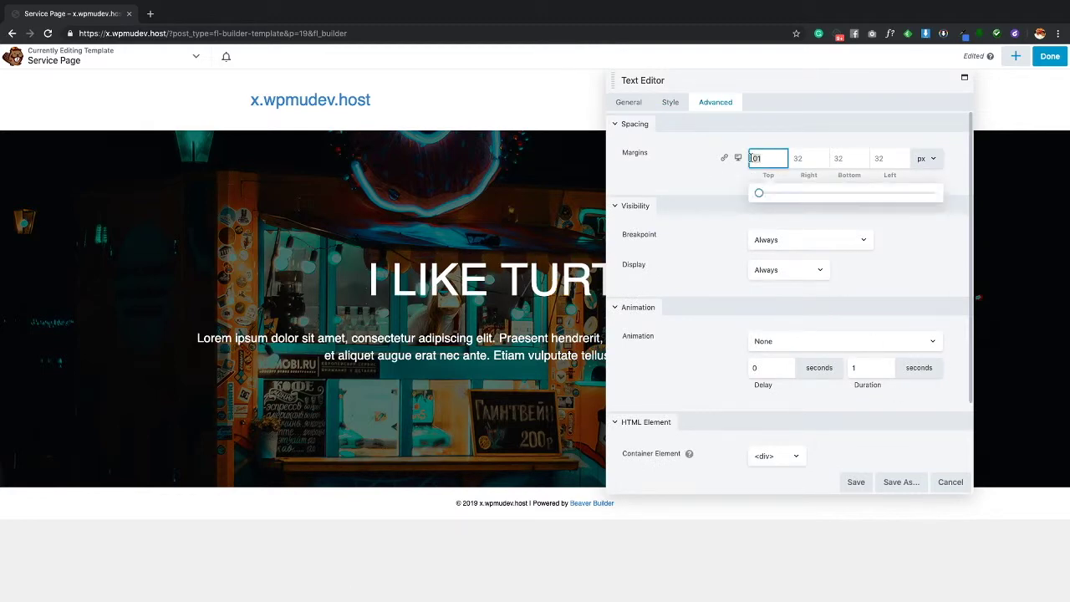
left_click(856, 482)
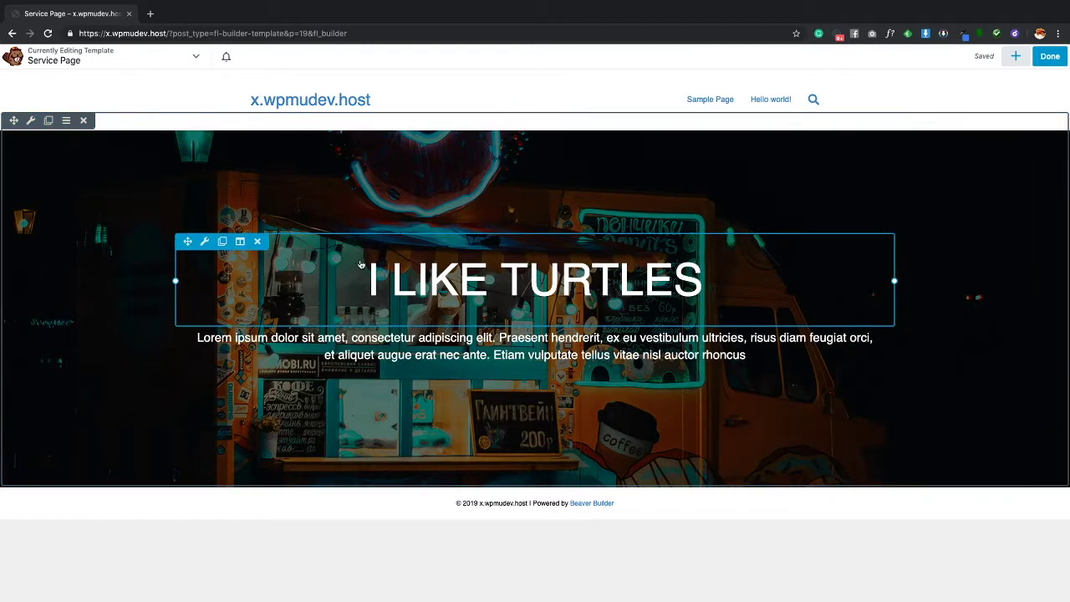
- Set the "I LIKE TURTLES" heading's bottom margin to 16 px and save its settings
left_click(345, 285)
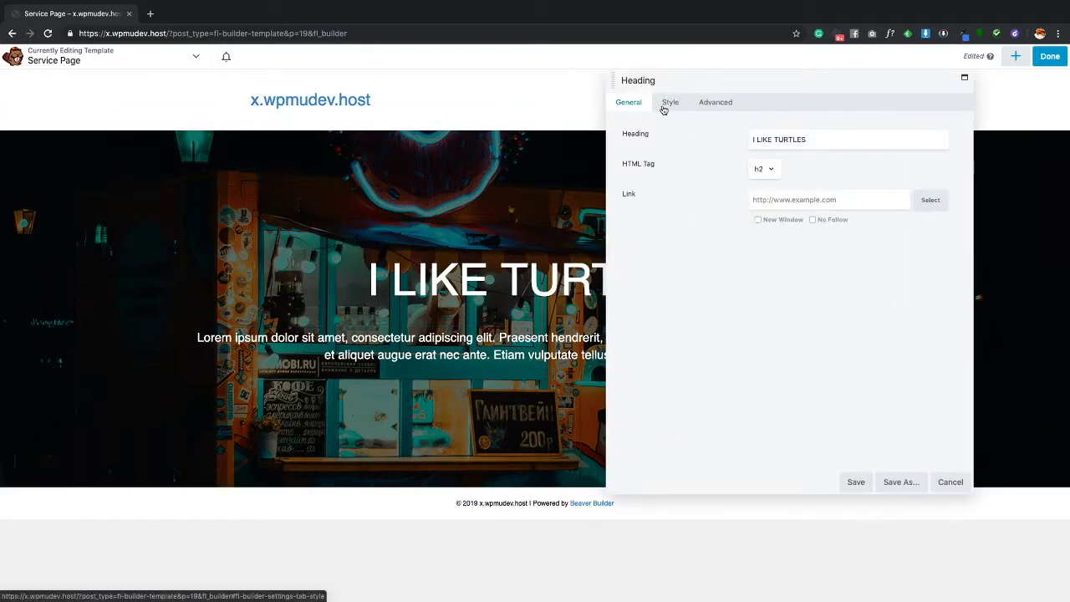
left_click(668, 103)
left_click(715, 102)
left_click(764, 159)
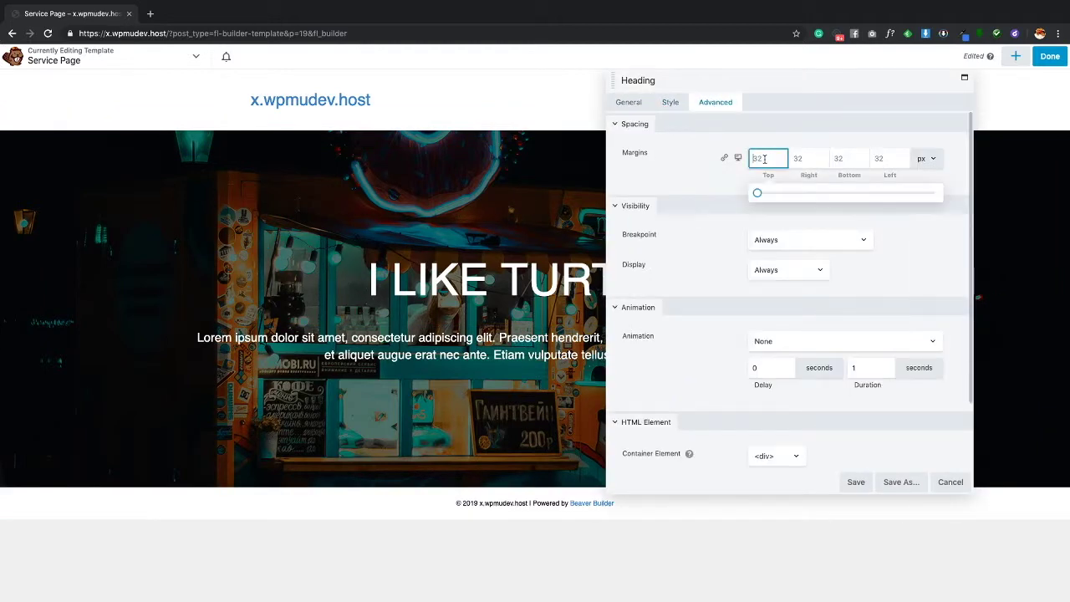
left_click(848, 159)
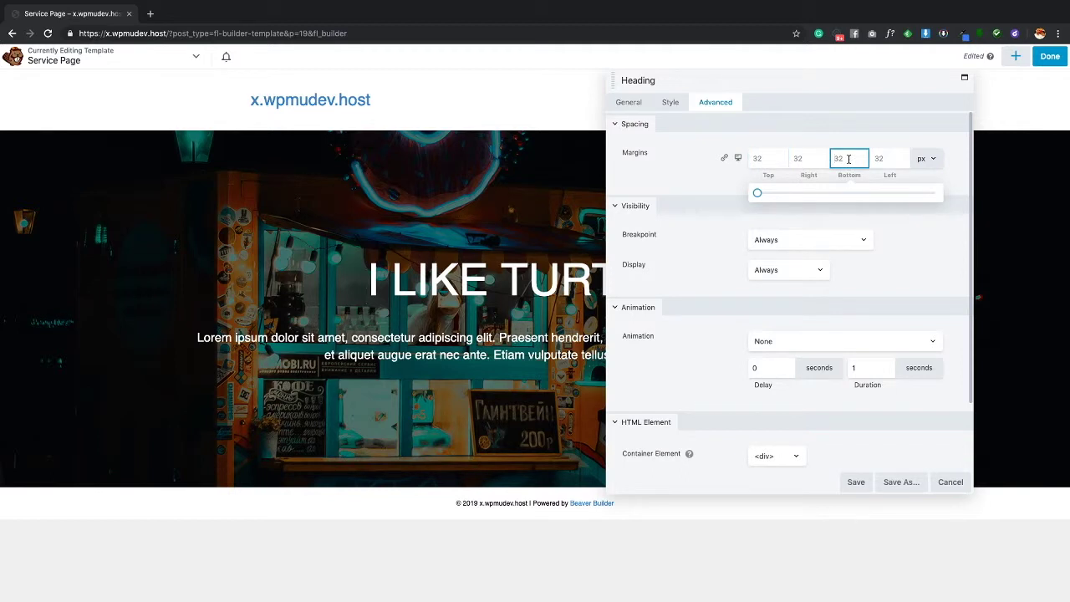
type("16")
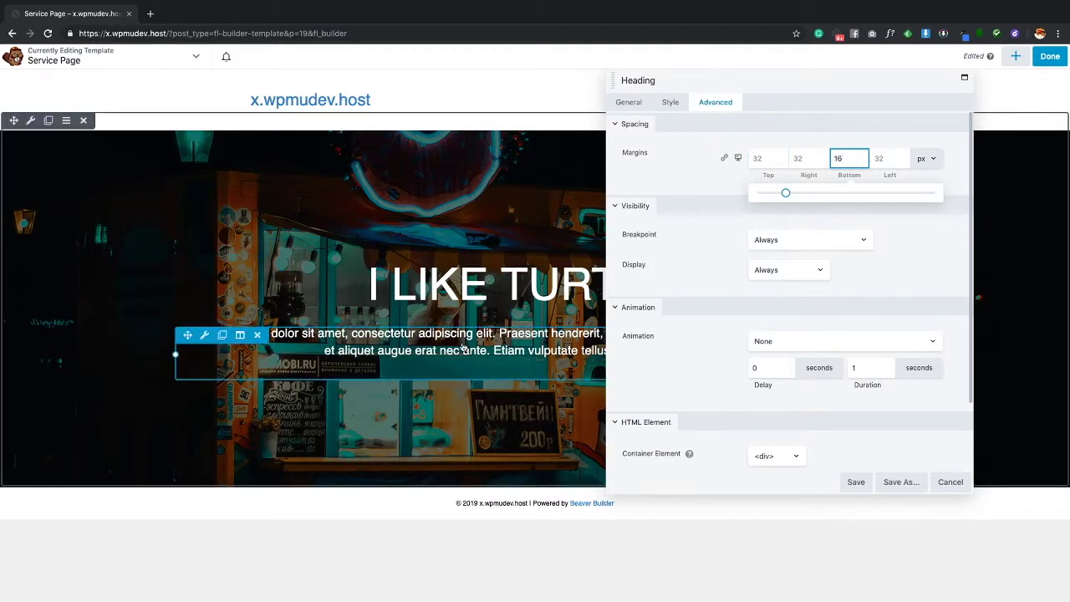
left_click(856, 482)
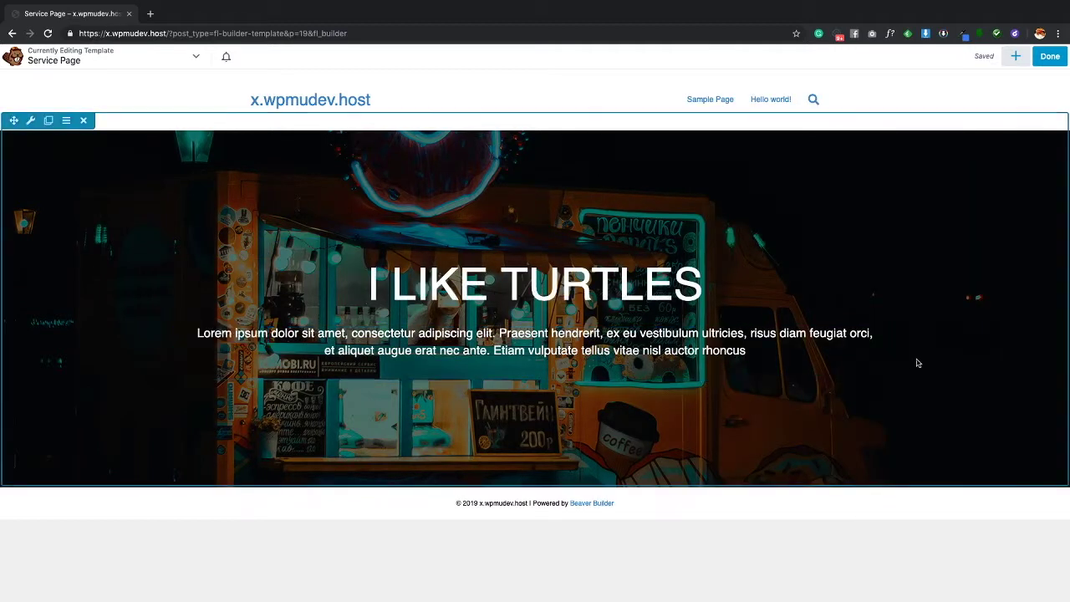
- Narrow the paragraph's column within the hero row and place the saved Red Button module beneath the paragraph
left_click_drag(895, 309, 806, 357)
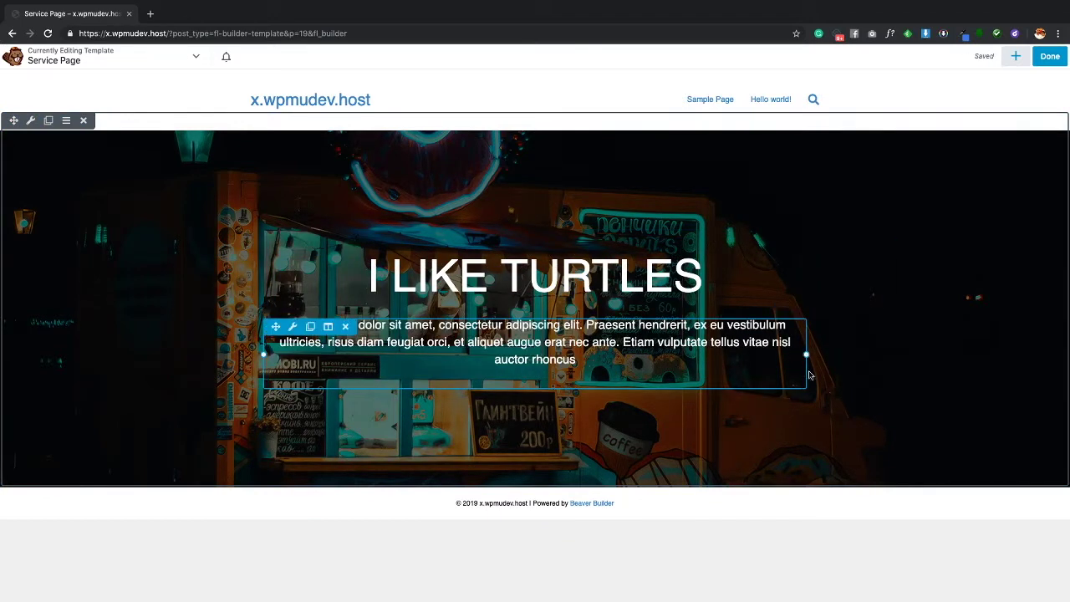
left_click(1016, 56)
left_click(1024, 89)
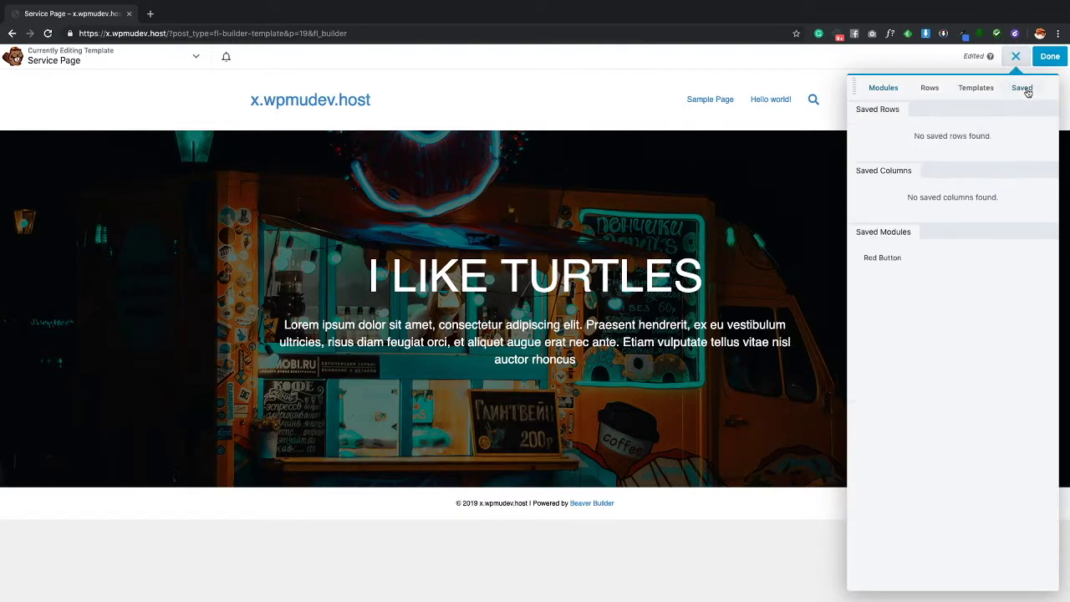
left_click_drag(925, 260, 644, 410)
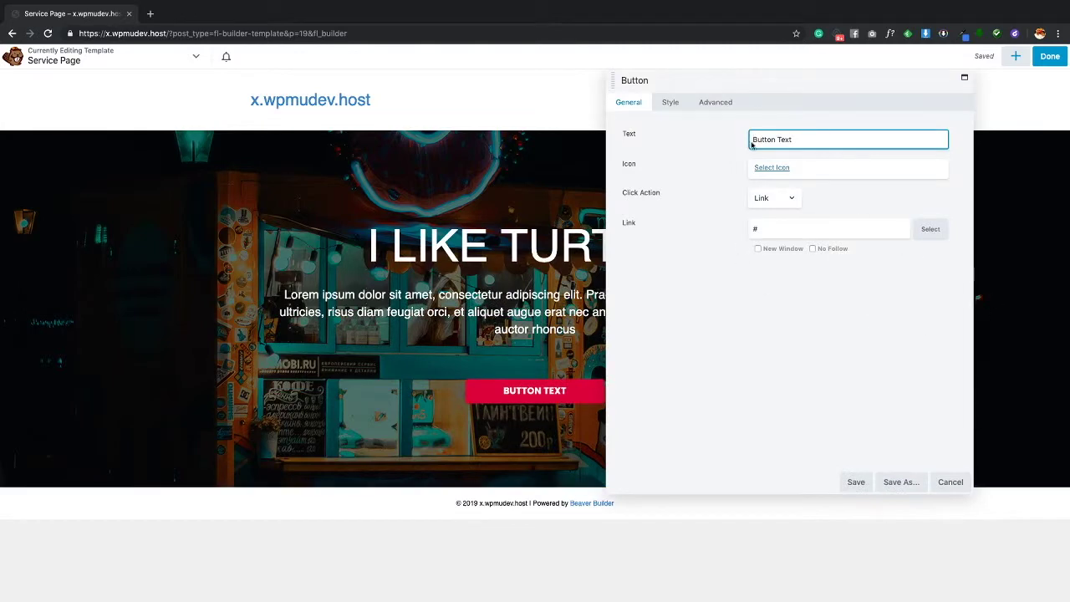
- Set the button module's top margin to 0 px and save its settings
left_click(716, 102)
left_click(766, 158)
type("0")
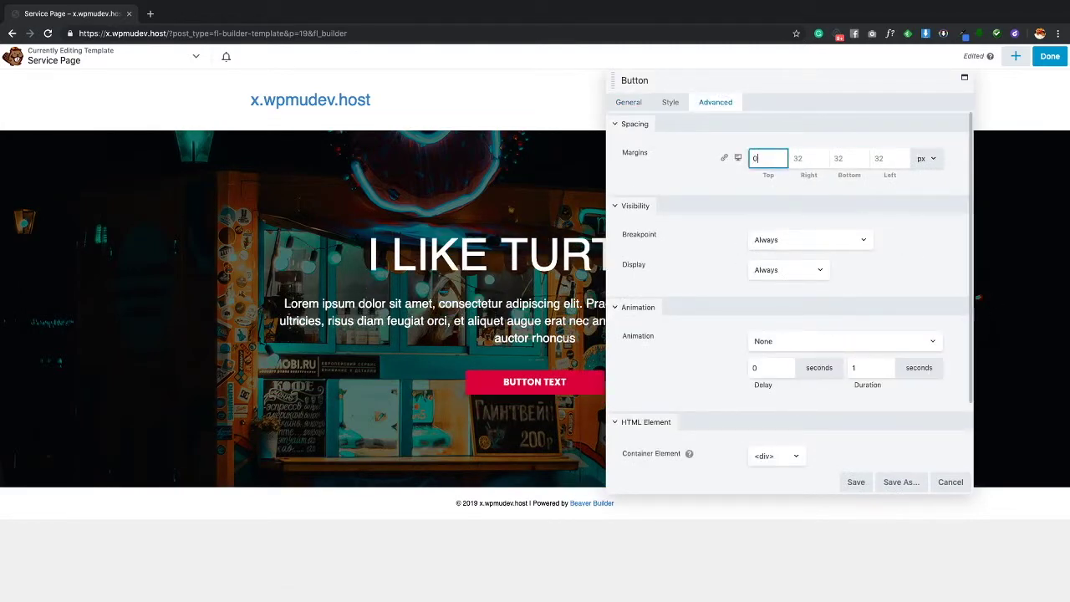
left_click(856, 482)
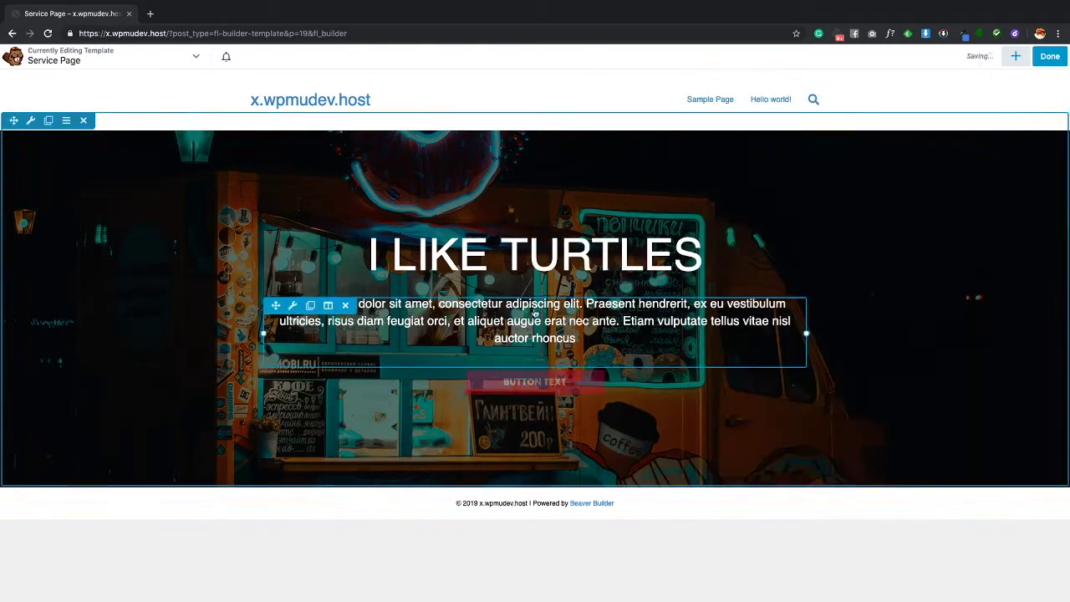
- Set the paragraph module's bottom margin to 16 px and save its settings
left_click(293, 306)
left_click(716, 102)
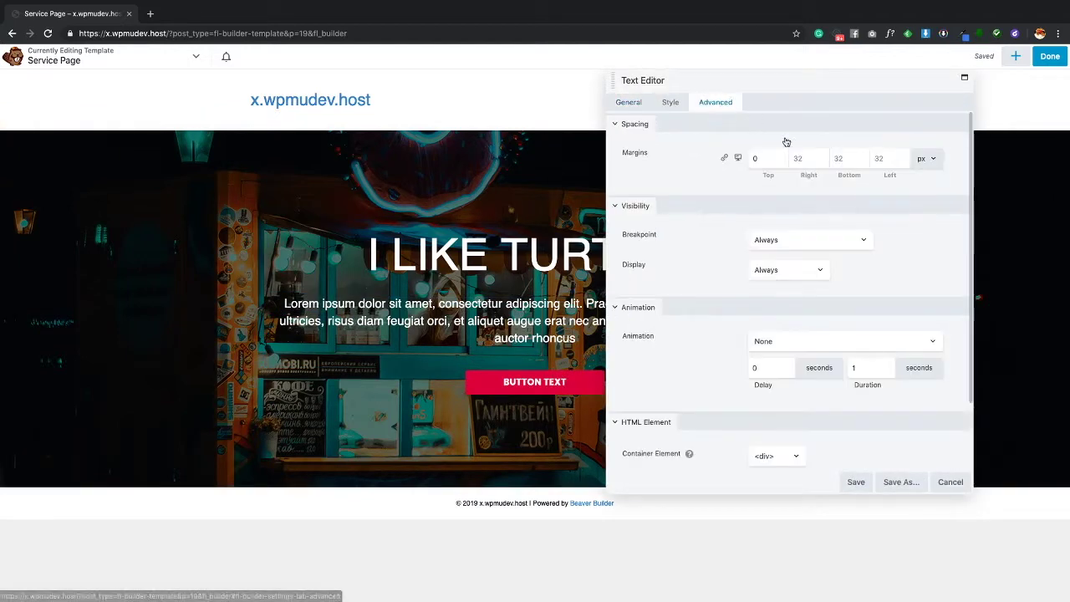
left_click(835, 164)
type("16")
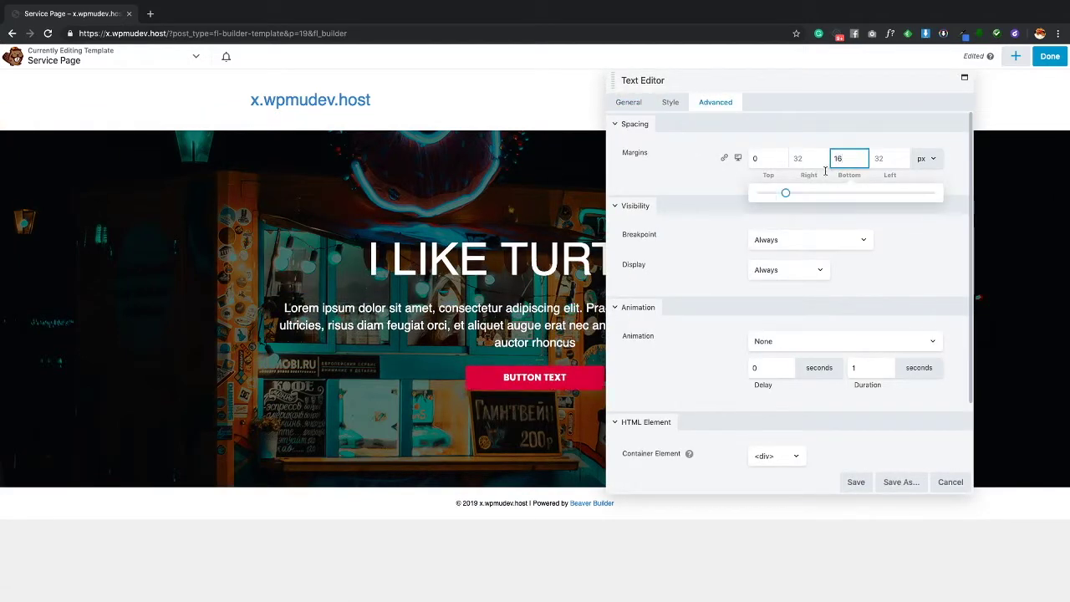
left_click(856, 483)
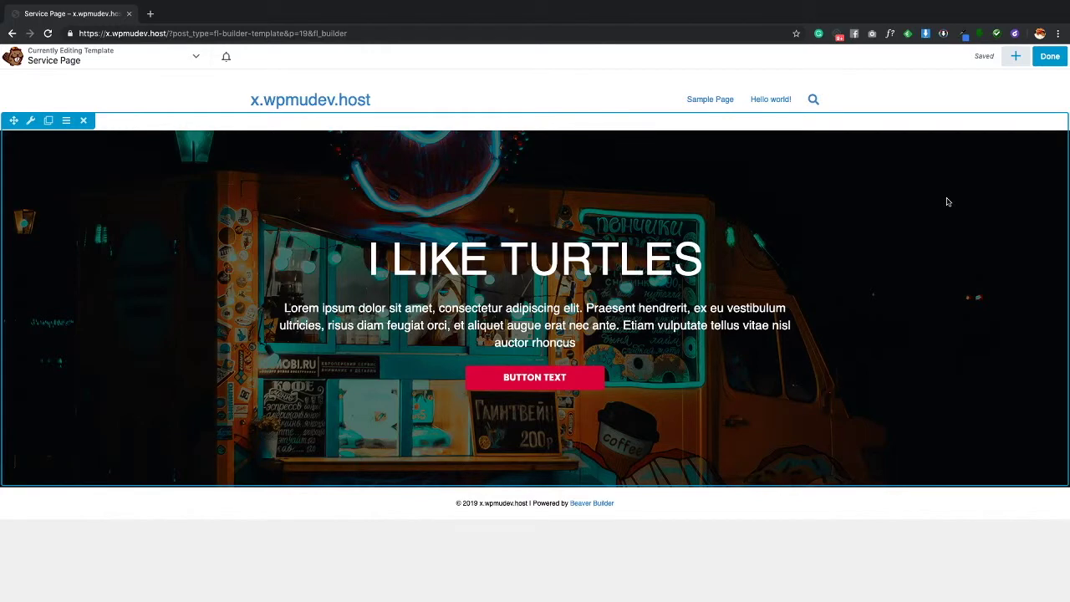
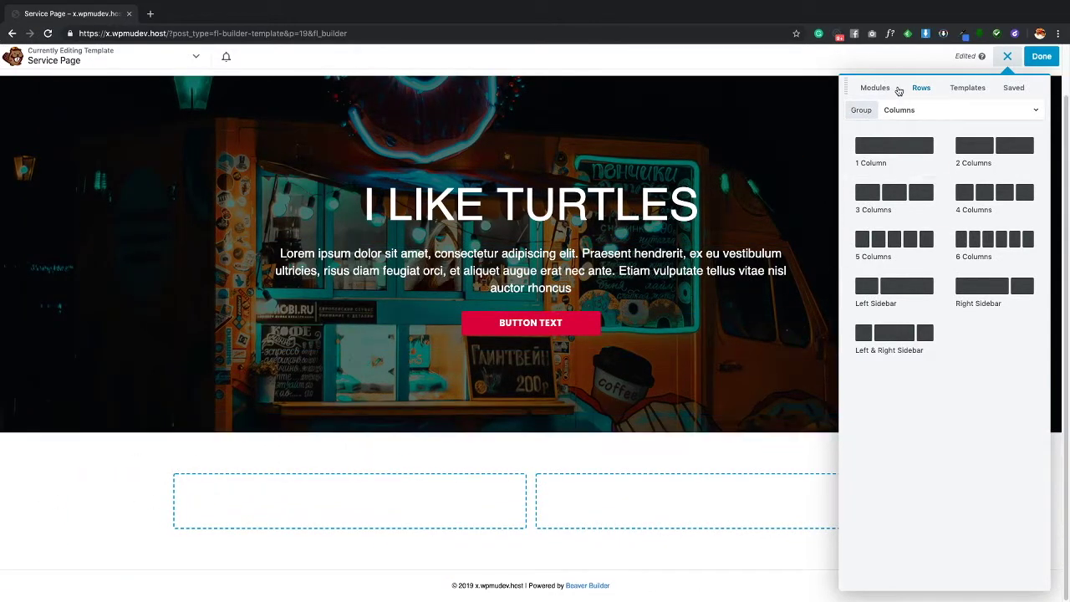
- Delete the second column of the empty row below the hero and add a Heading module to the remaining column
left_click(882, 88)
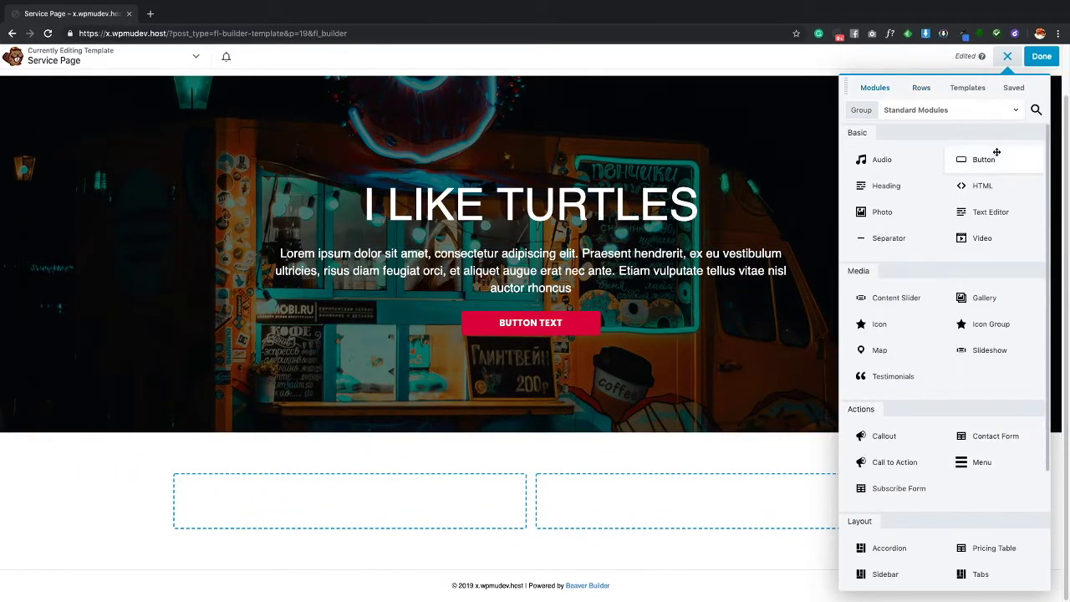
mouse_move(691, 480)
left_click(599, 483)
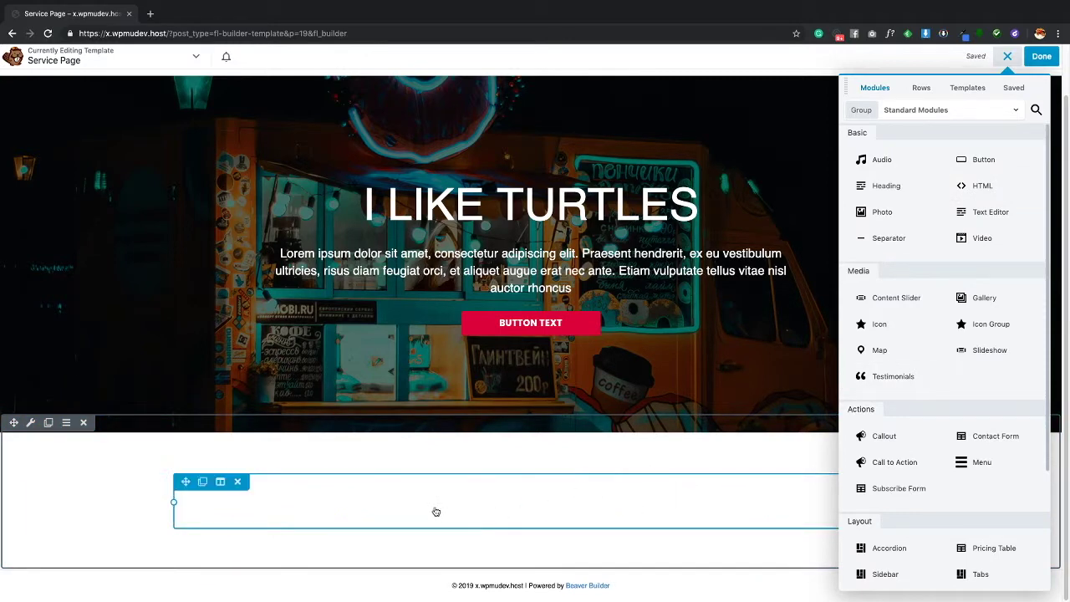
left_click_drag(887, 186, 514, 535)
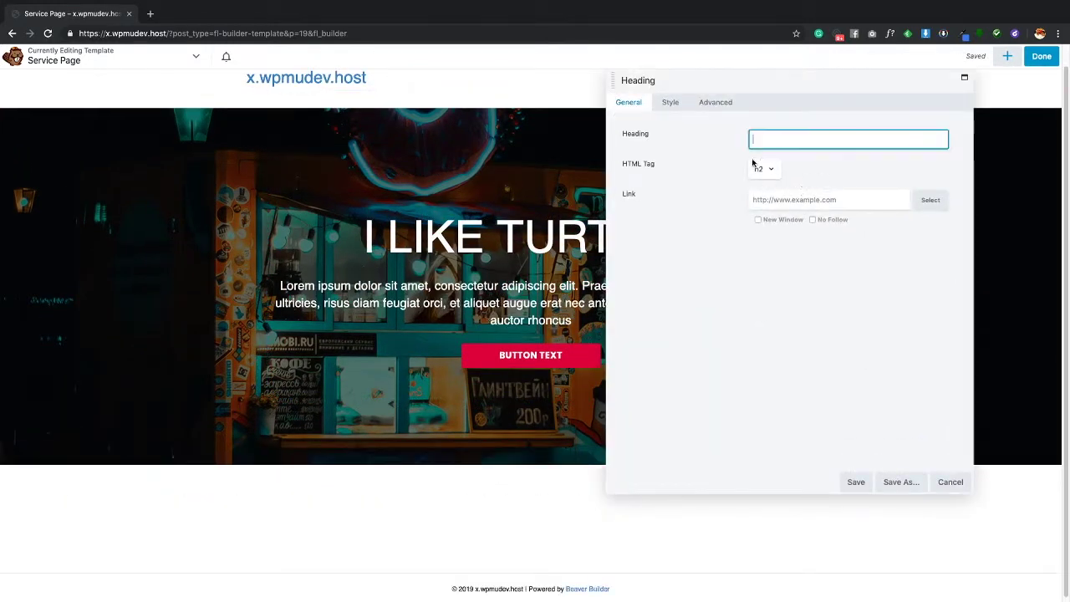
- Set the heading text to "Column 1" and give it the saved red color preset #e00043
type("Column 1")
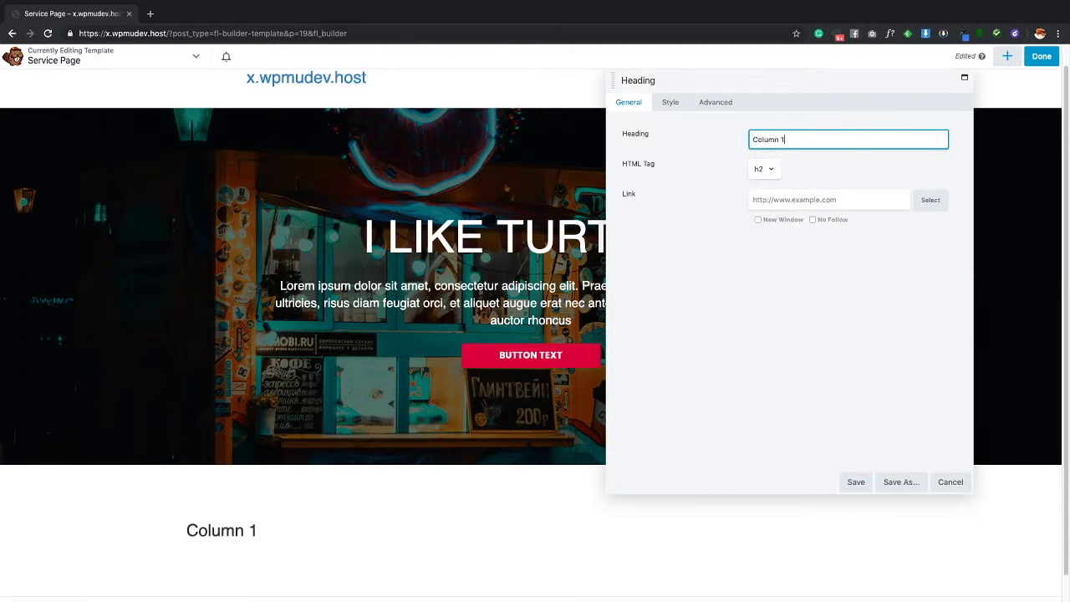
left_click(671, 102)
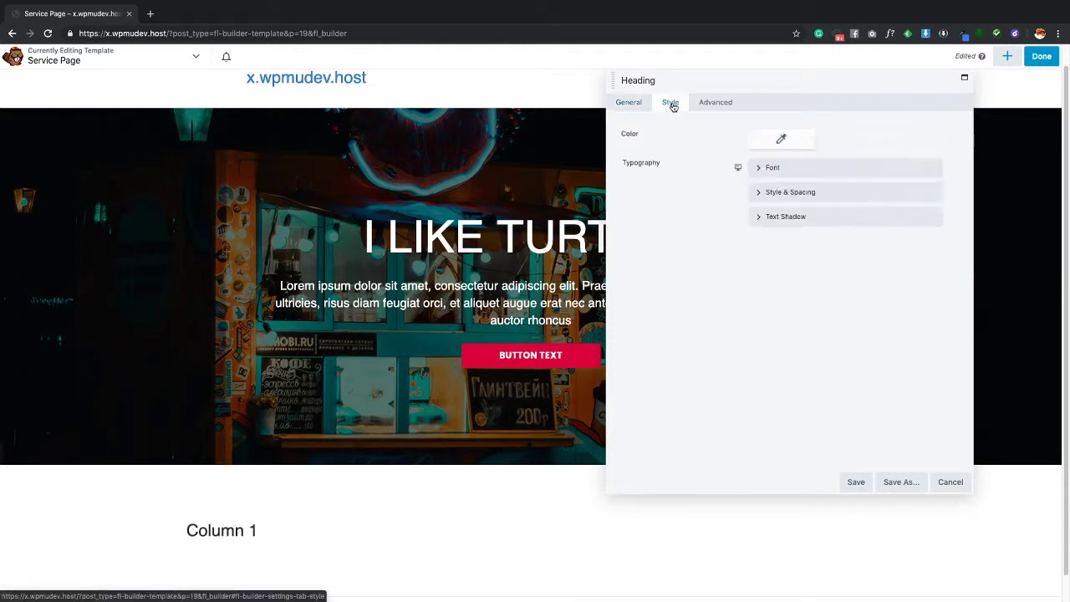
left_click(781, 139)
left_click(828, 306)
left_click(760, 189)
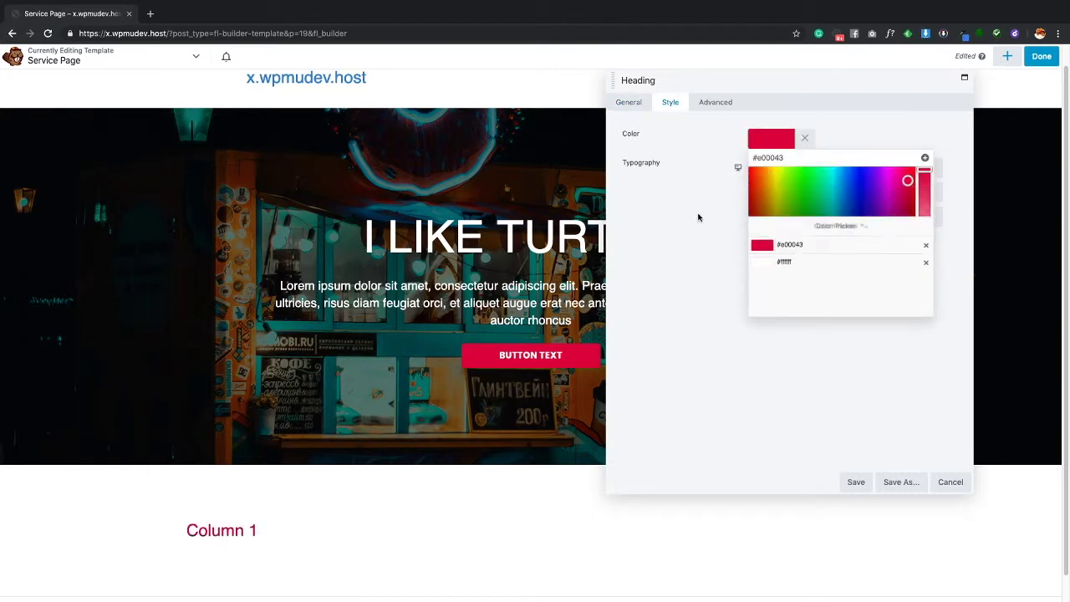
left_click(698, 214)
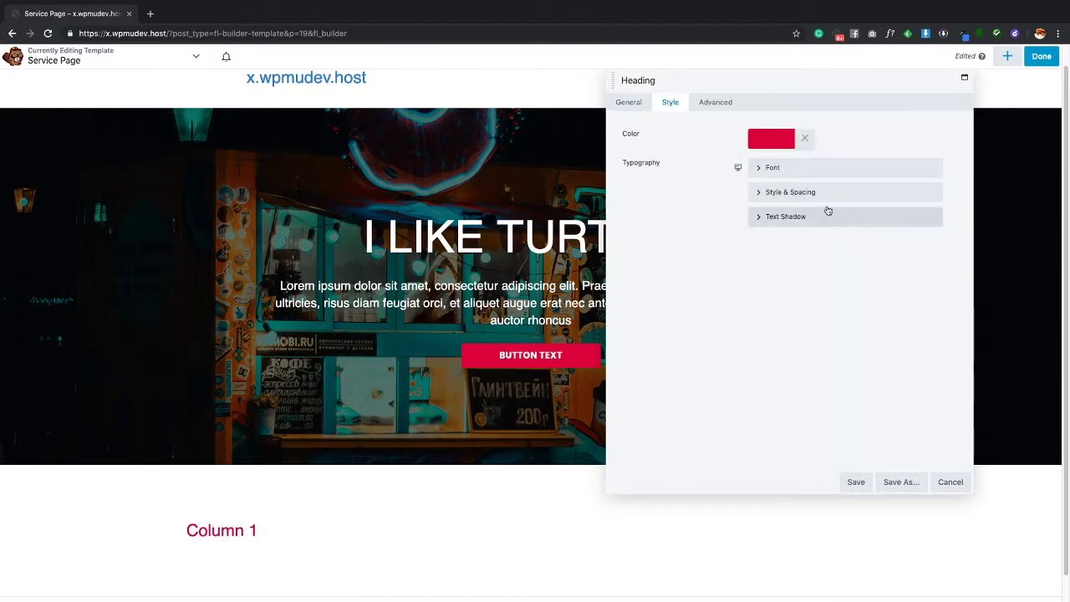
- Set the Column 1 heading's bottom margin to 16 px and save its settings
left_click(715, 102)
left_click(886, 158)
left_click(856, 159)
type("16")
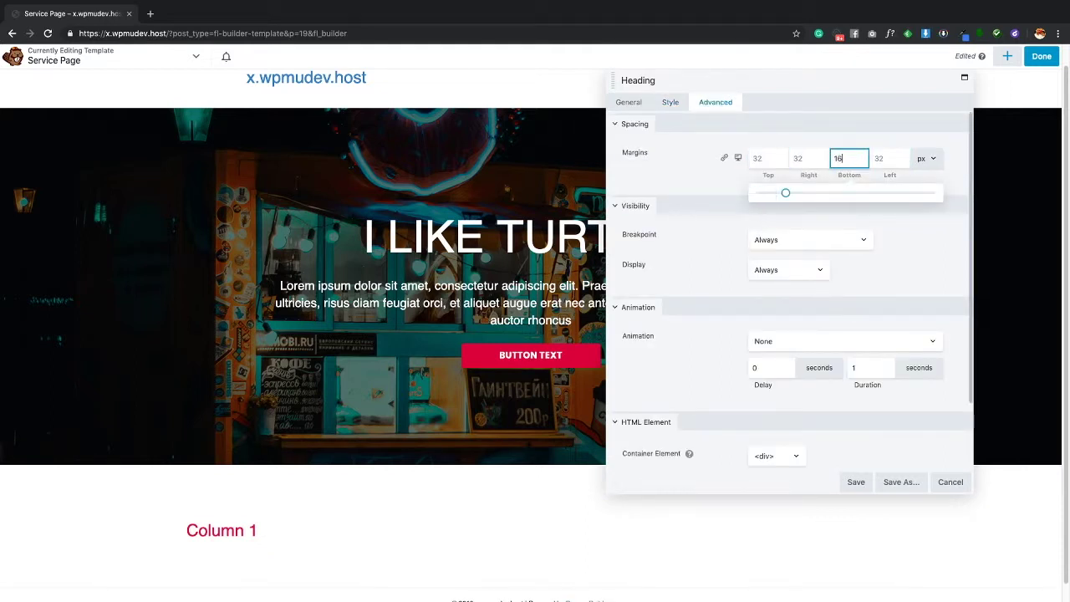
left_click(900, 237)
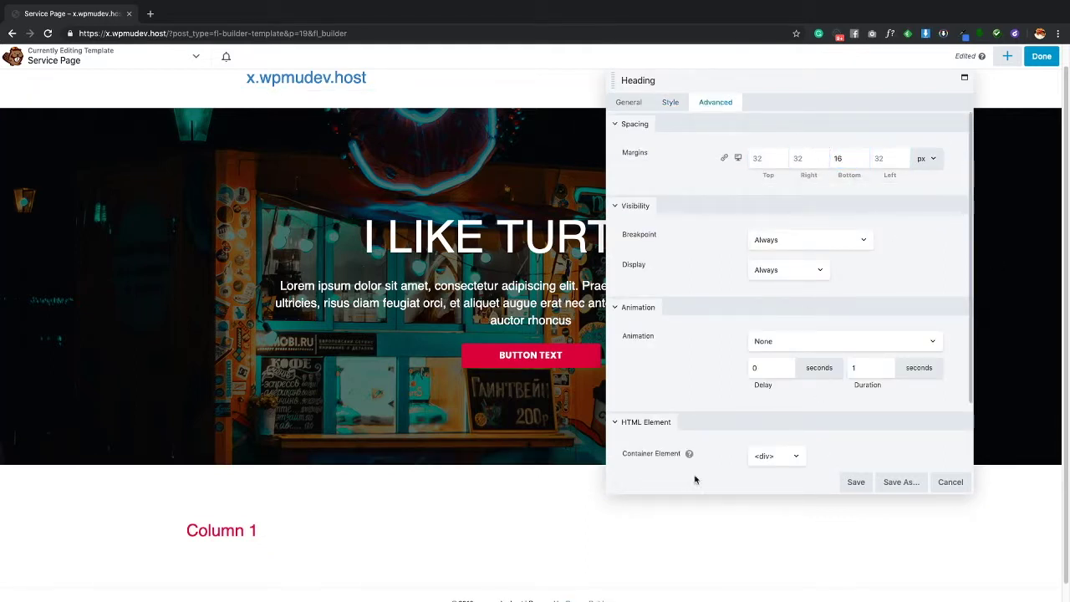
left_click(856, 481)
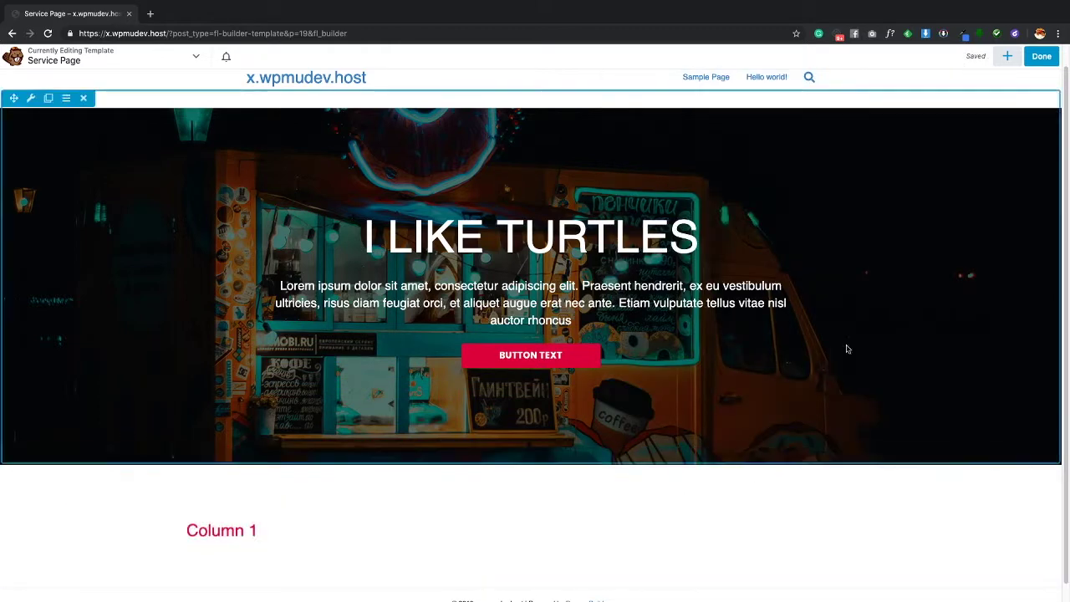
- Add a Text Editor module beneath the Column 1 heading and fill it with the Lorem ipsum placeholder paragraph
left_click(1007, 58)
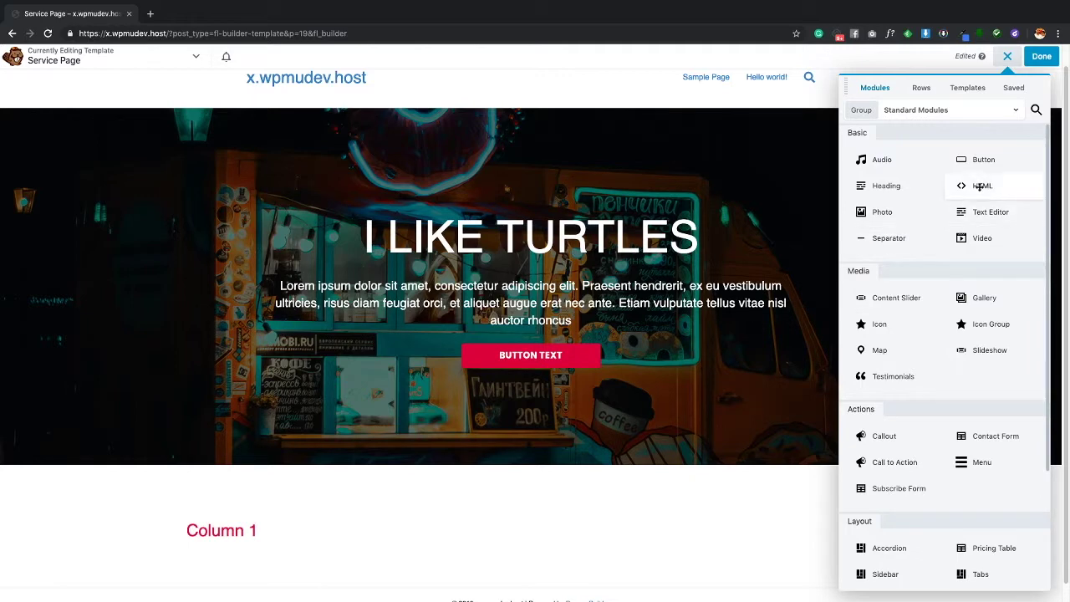
left_click_drag(987, 211, 308, 589)
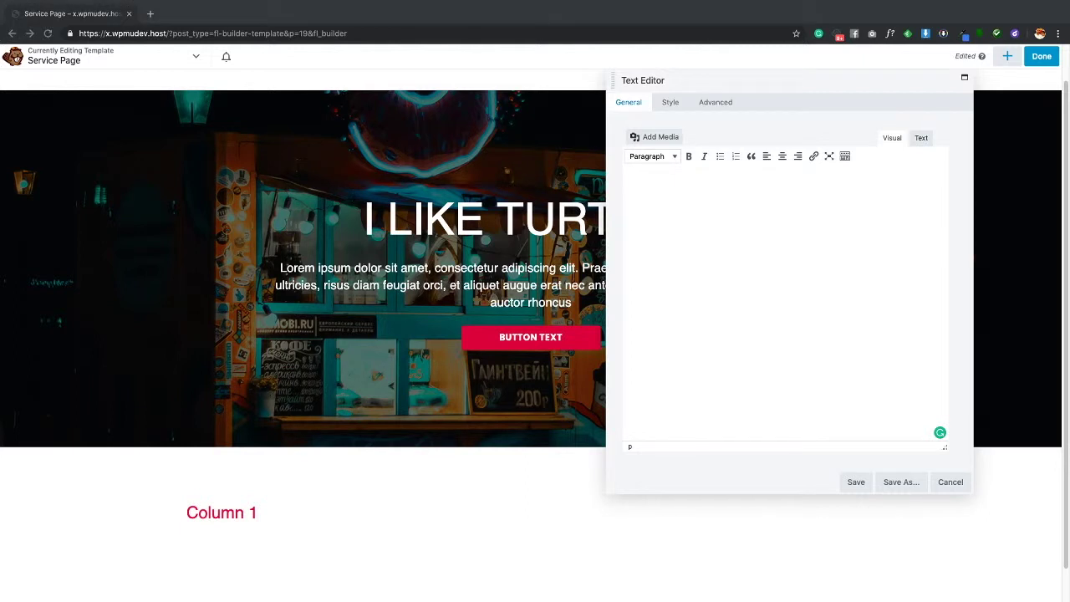
left_click(920, 138)
type("Lorem ipsum dolor sit amet, consectetur adipiscing elit. Praesent hendrerit, ex eu vestibulum ultricies, risus diam feugiat orci, et aliquet augue erat nec ante. Etiam vulputate tellus vitae nisl auctor rhoncus. Phasellus quis maximus enim. Morbi pretium finibus nunc. Donec rhoncus arcu id justo mattis, quis consectetur turpis sagittis. Etiam ut libero vitae nisl iaculis rutrum et ac sapien. Curabitur feugiat diam ut dui vehicula blandit at nec erat. Aenean commodo pretium ex. Vestibulum fermentum, arcu viverra lobortis molestie,")
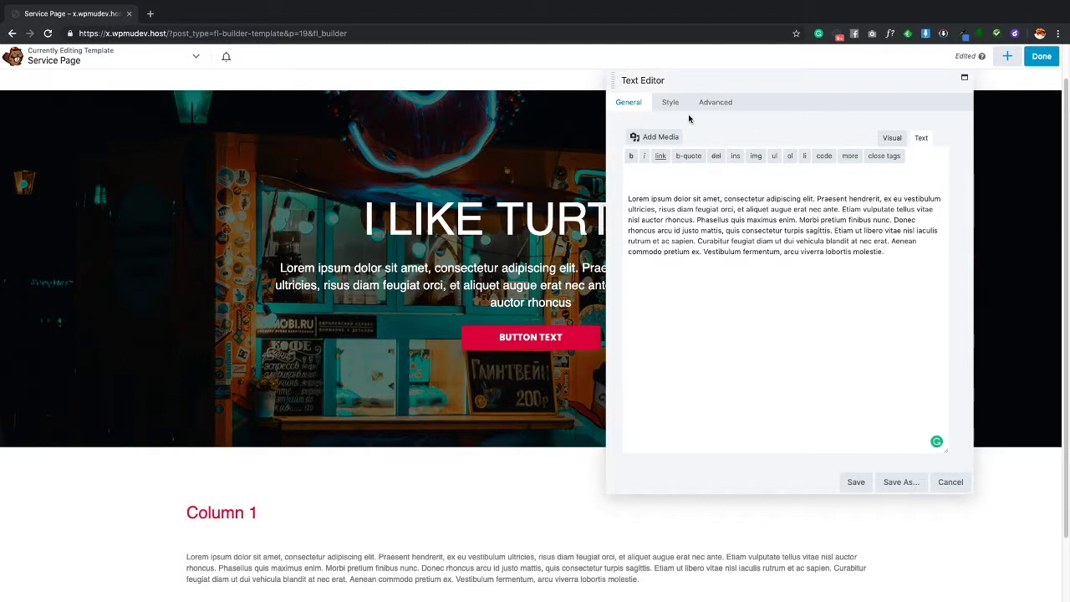
- Set the new paragraph's text color to #000000 and add that color to the presets
left_click(670, 102)
left_click(781, 139)
left_click(836, 306)
left_click(794, 178)
type("#0000")
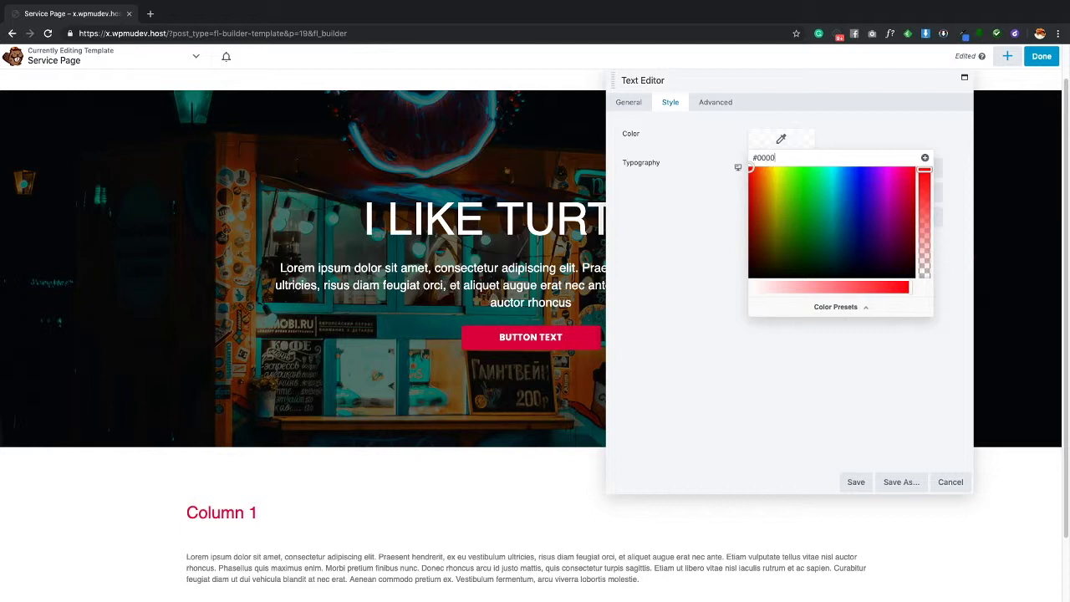
type("00")
left_click(924, 157)
left_click(928, 134)
- Set the line height of the paragraph under Column 1 to 1.75
left_click(771, 169)
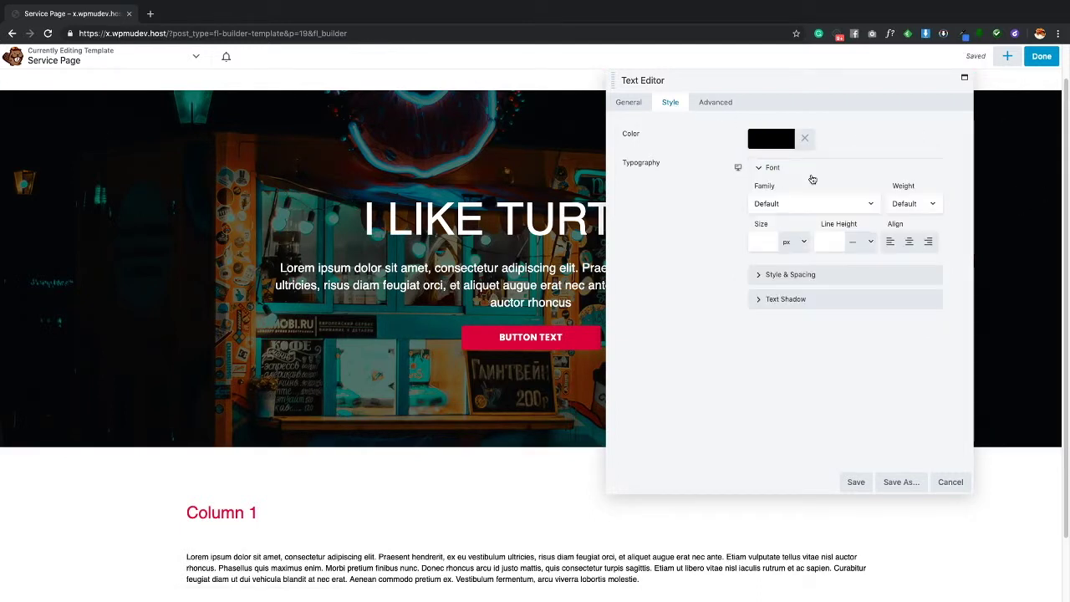
left_click(769, 241)
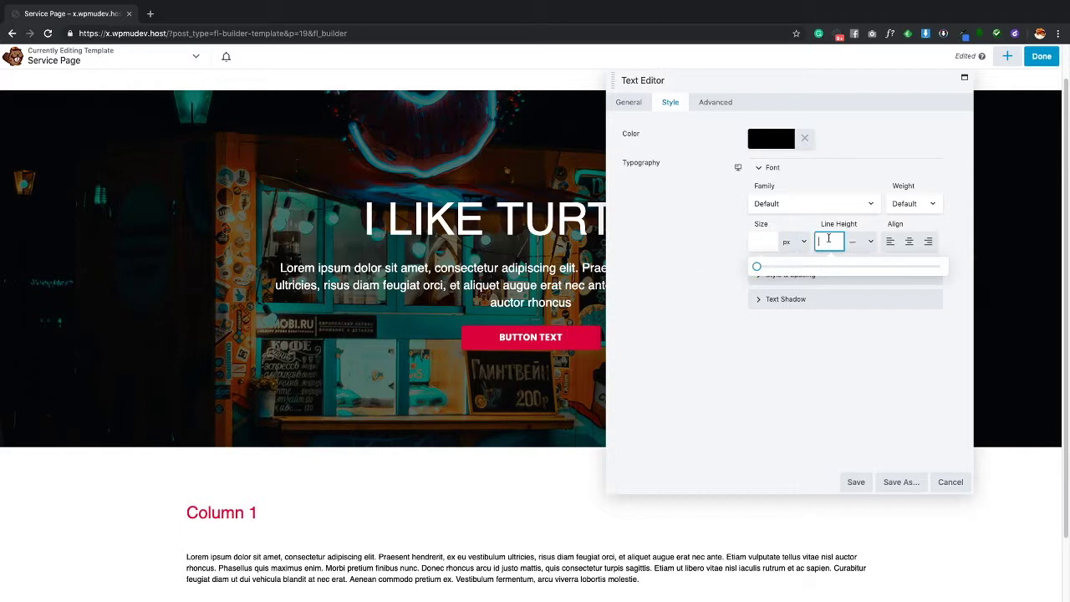
type("1.75")
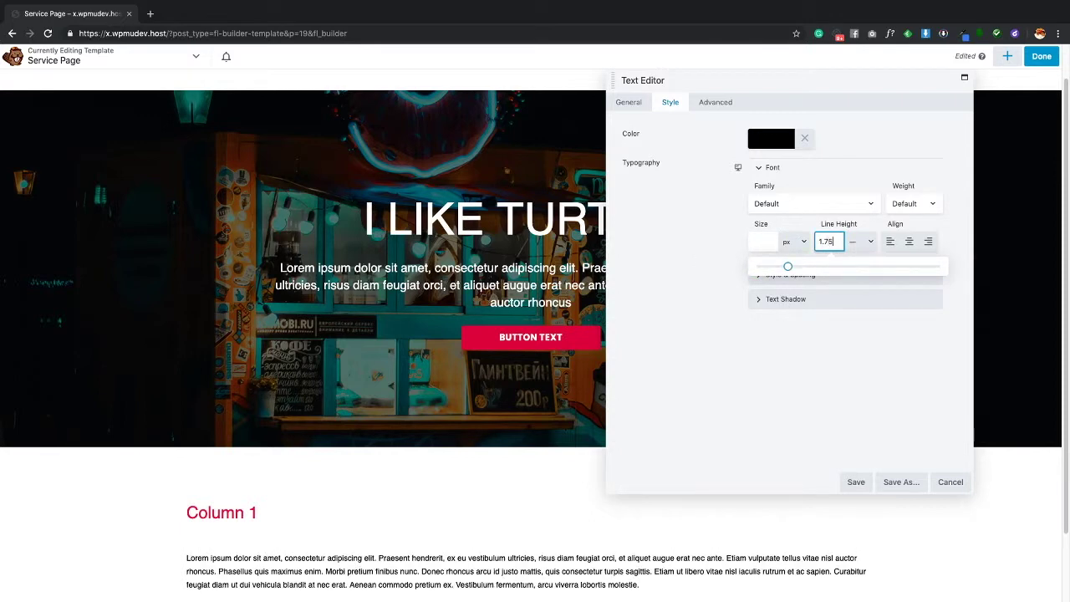
left_click(729, 314)
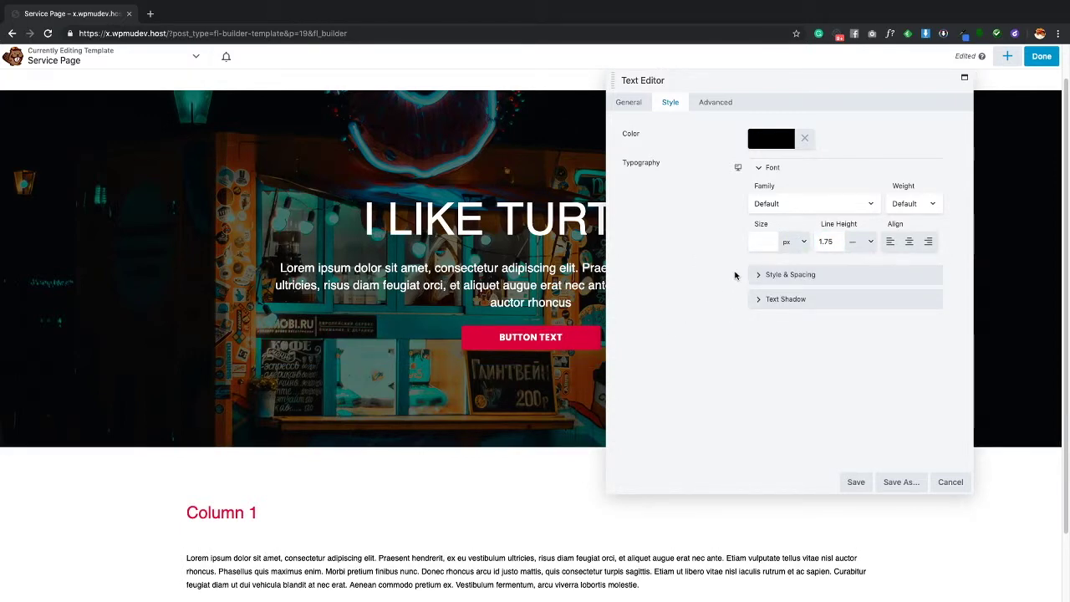
- Set the top margin of the paragraph under Column 1 to 0 px and save its settings
left_click(704, 110)
left_click(766, 159)
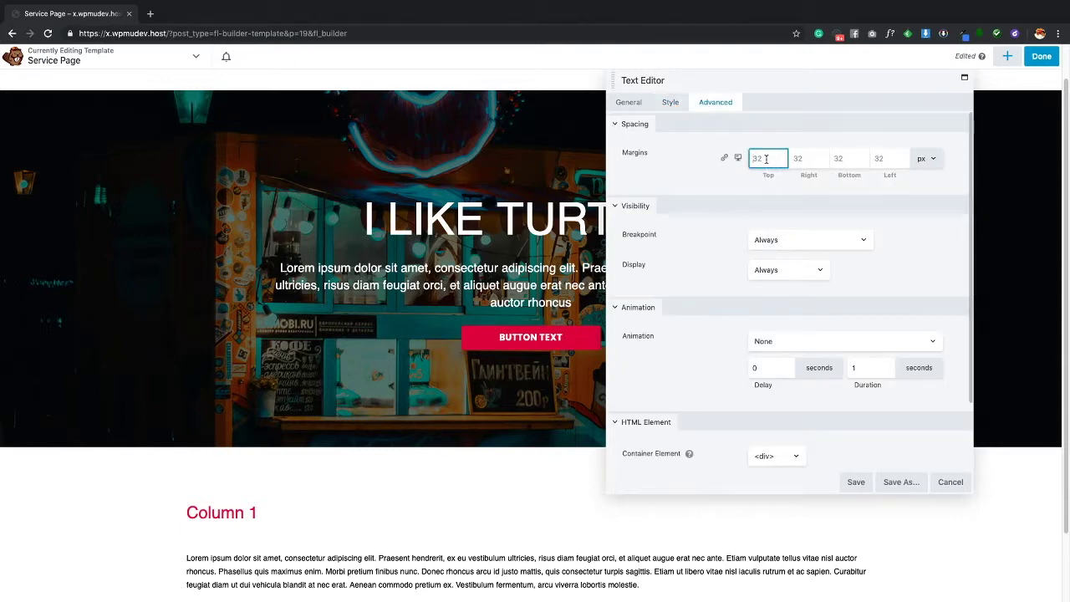
type("0")
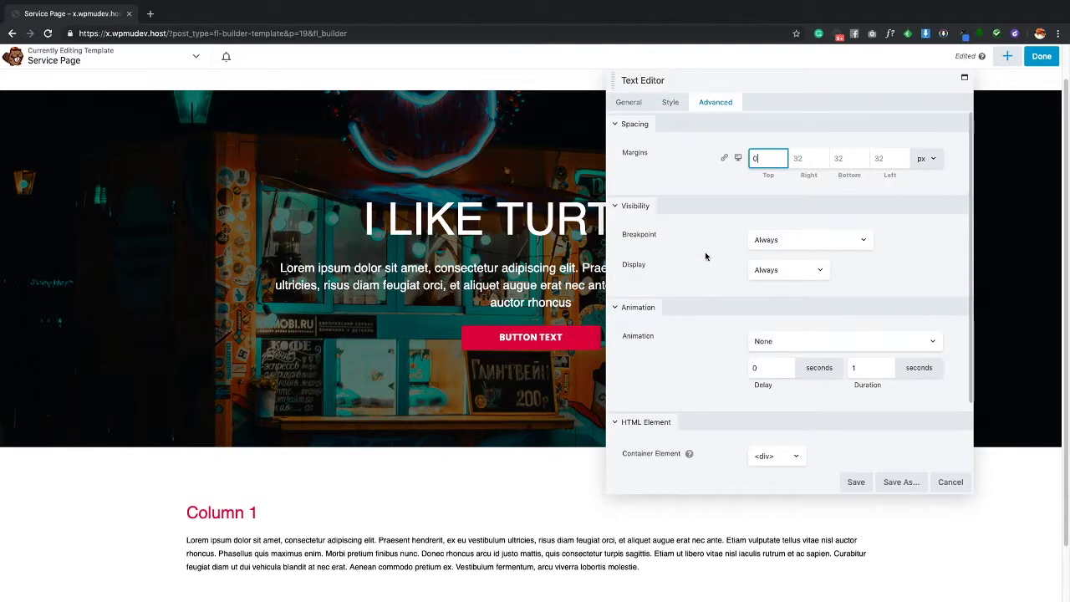
left_click(856, 481)
- Add a Separator module between the Column 1 heading and its paragraph, colored with the red preset #e00043
left_click(1008, 56)
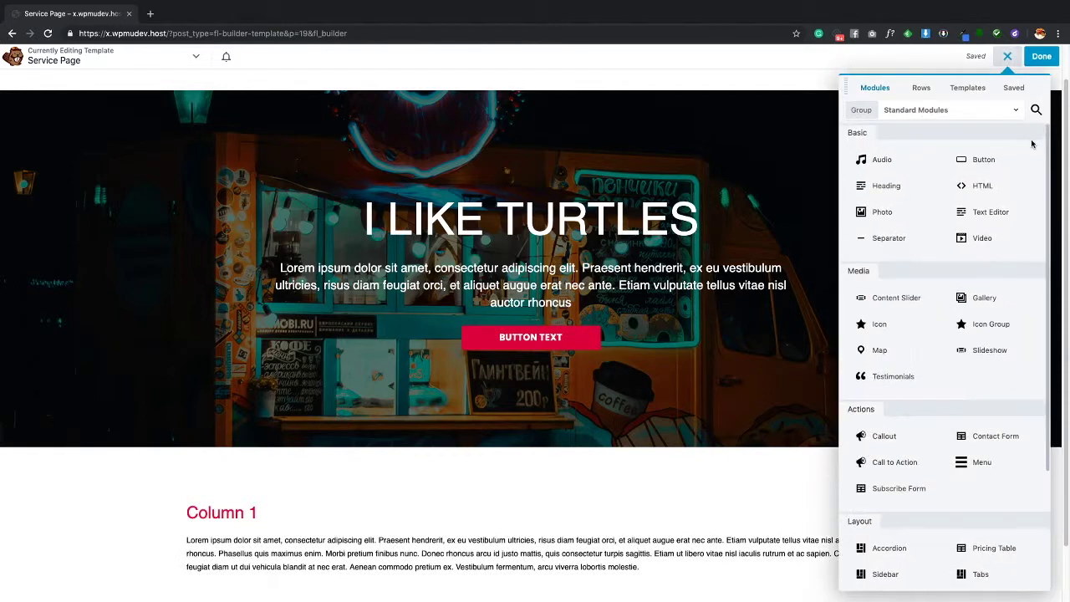
left_click_drag(889, 238, 402, 583)
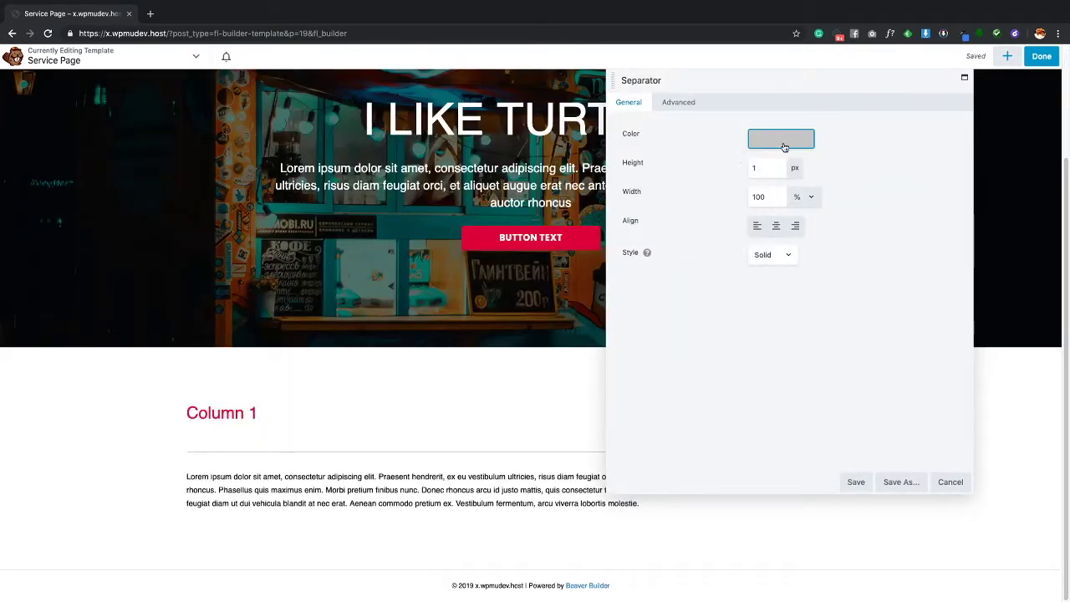
left_click(782, 149)
left_click(822, 306)
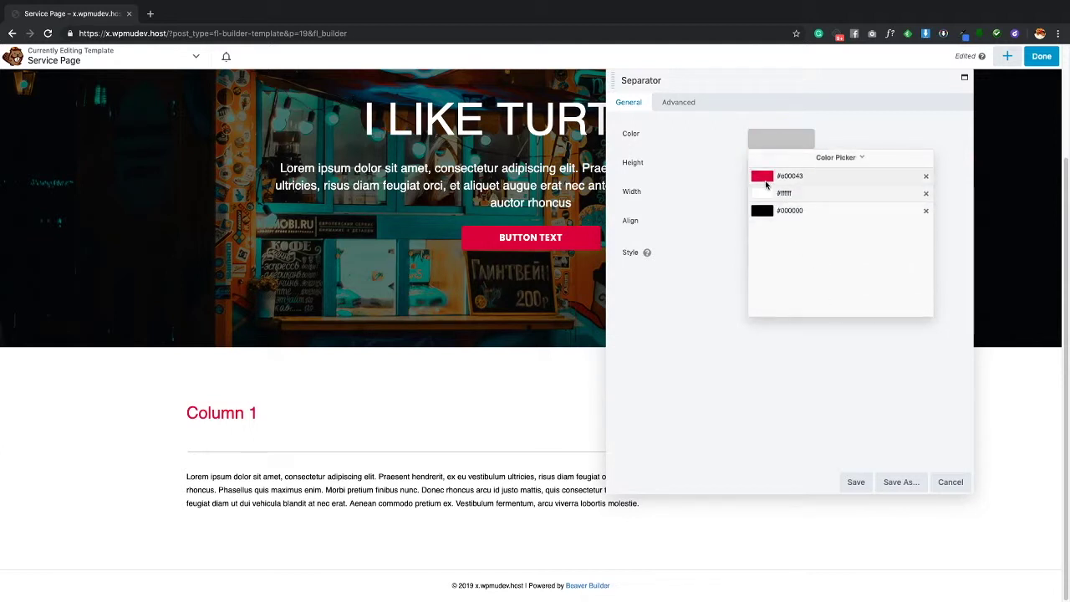
left_click(763, 177)
- Set the separator's width to 32%, align it left and change its style to Dotted
left_click_drag(770, 194, 728, 196)
type("3")
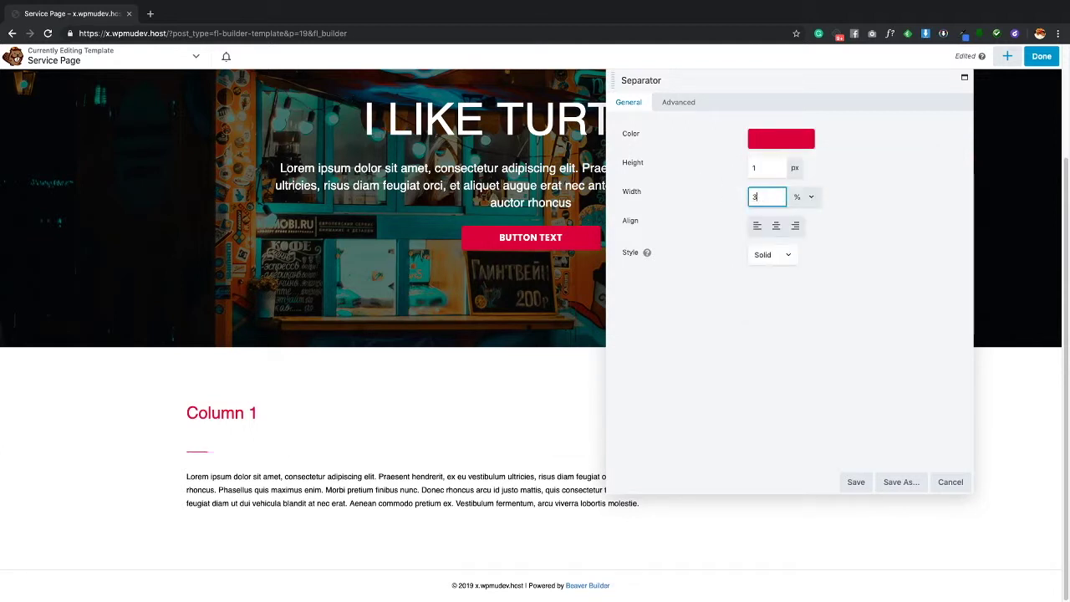
left_click(844, 197)
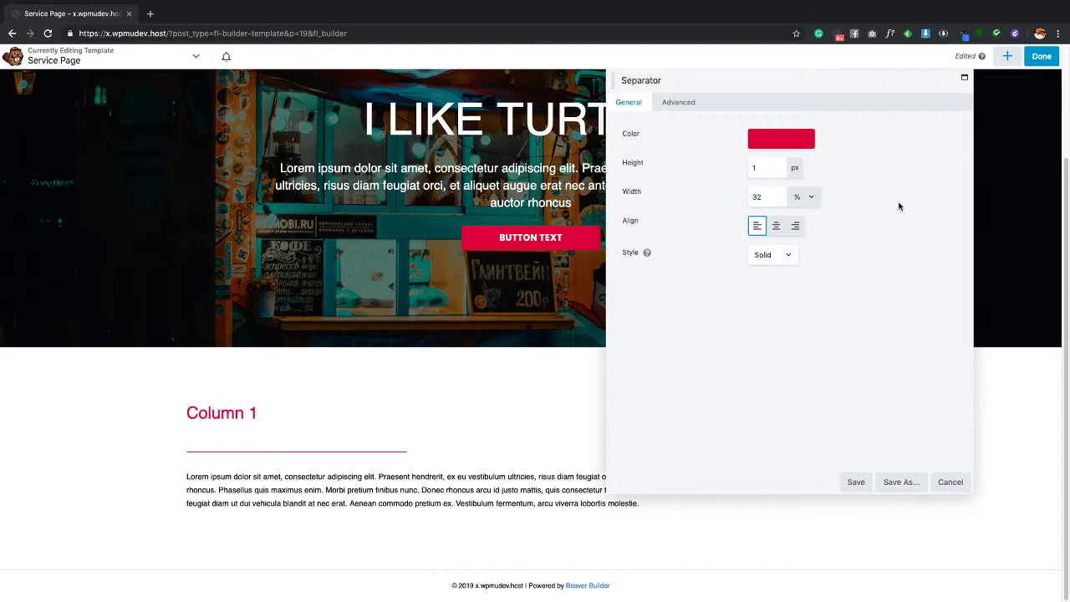
left_click(769, 255)
left_click(771, 273)
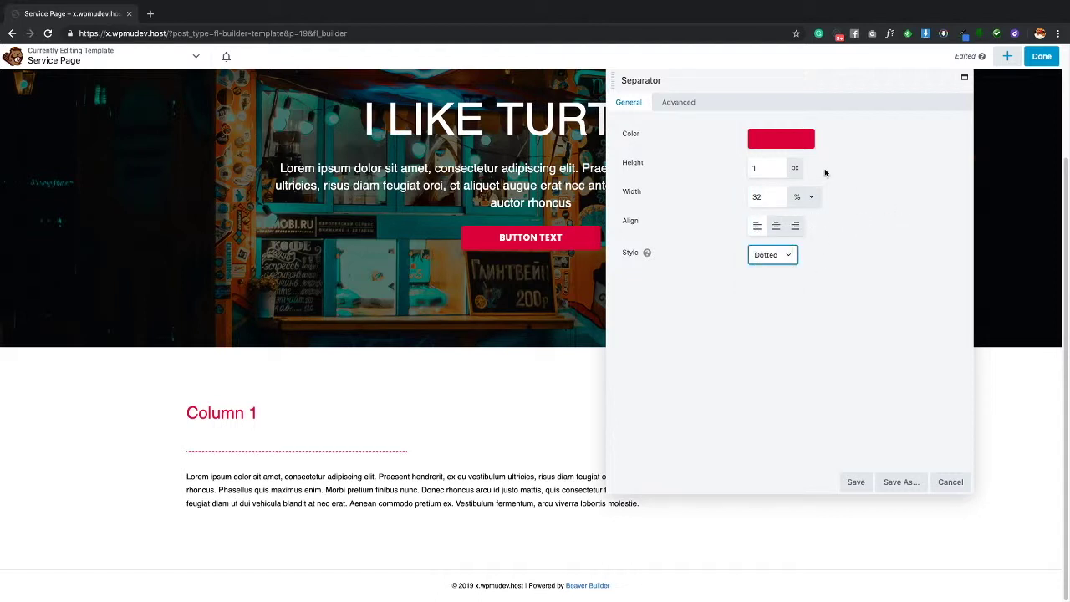
- Shorten the separator to a width of 8%
double_click(765, 193)
type("1")
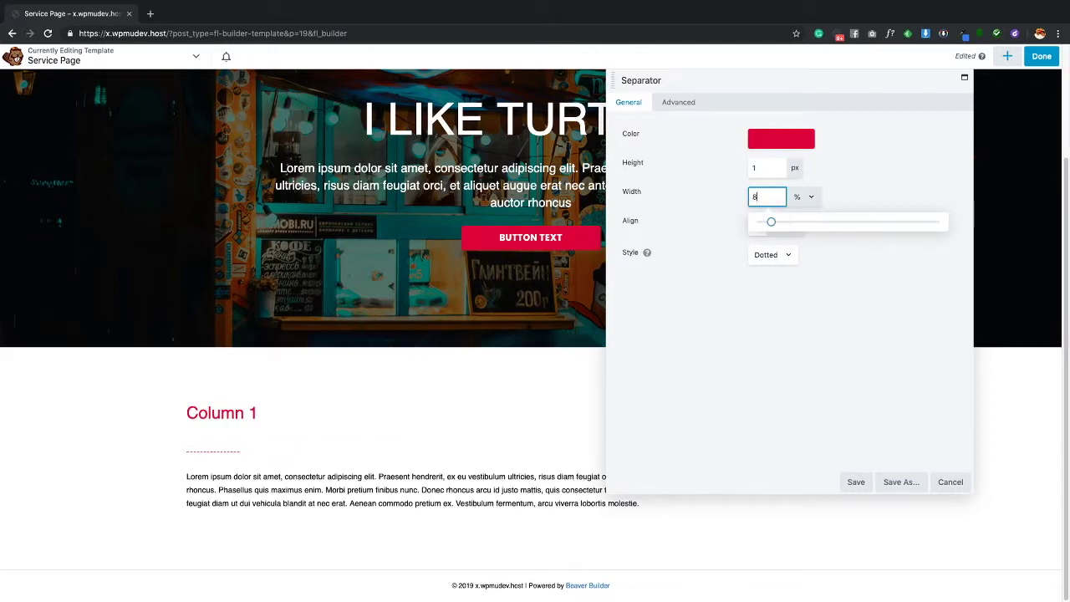
left_click(860, 288)
- Set the separator's top and bottom margins to 0 px and save its settings
left_click(677, 102)
left_click(765, 158)
type("0")
key("Tab")
key("Tab")
type("0")
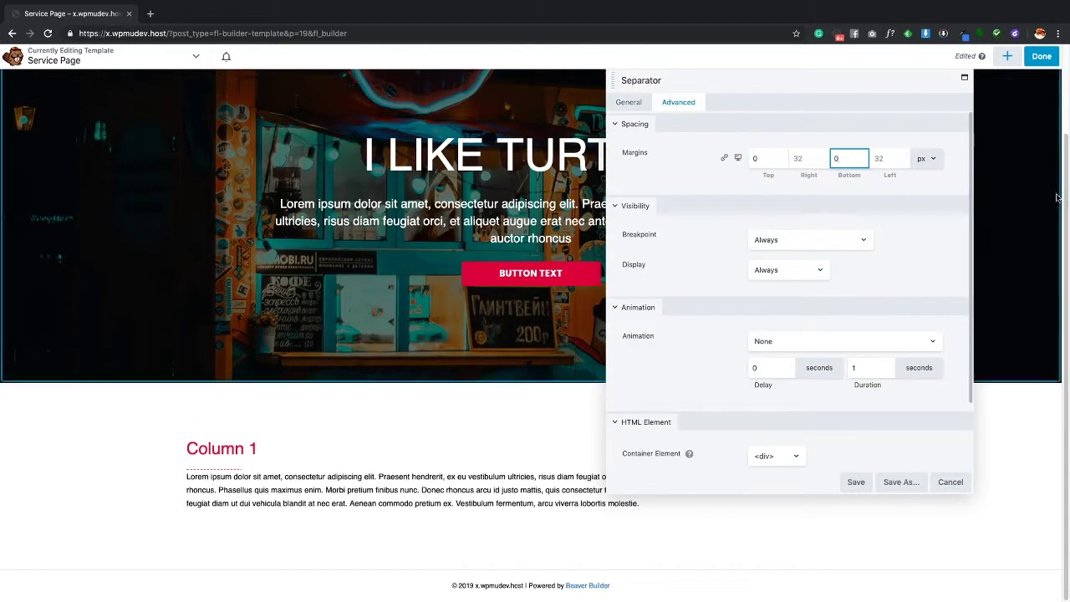
left_click(856, 482)
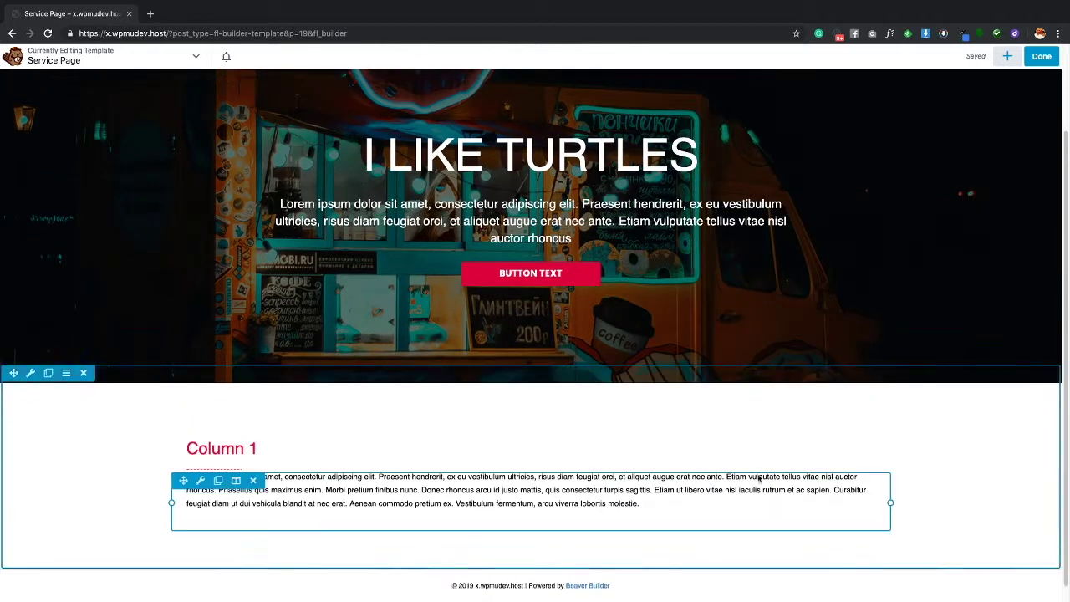
- Set the top and bottom margins of the paragraph under the separator to 16 px and save its settings
left_click(205, 482)
left_click(728, 102)
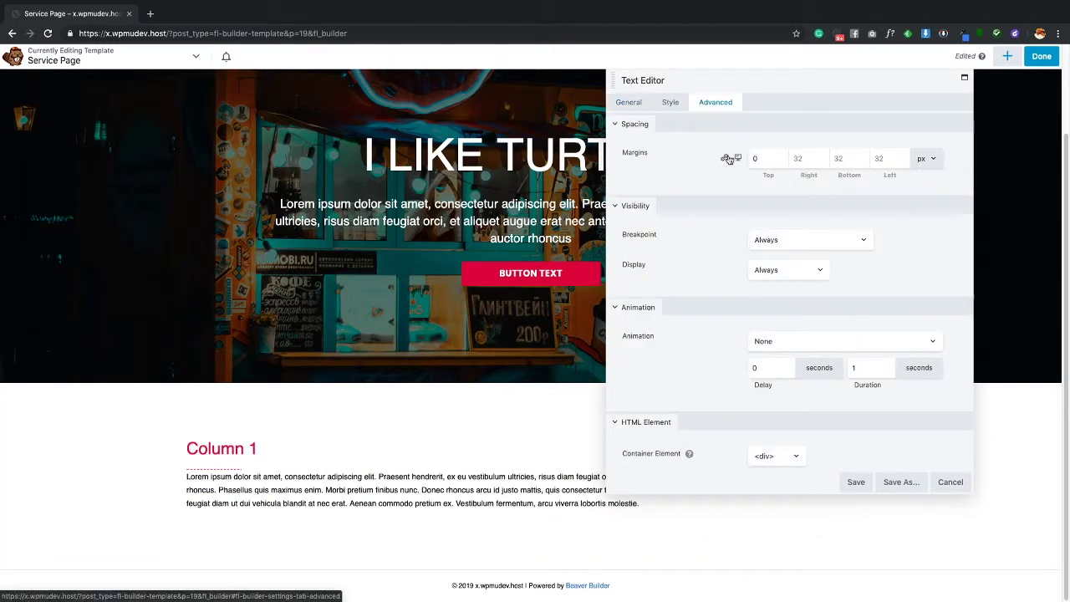
left_click(761, 157)
type("0")
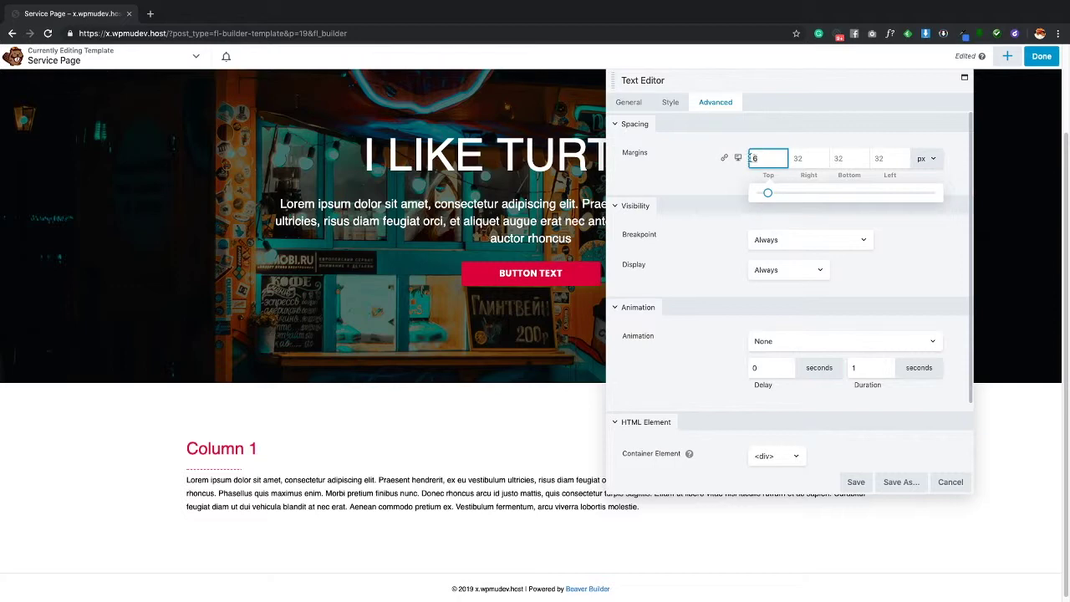
type("1")
left_click(847, 171)
type("16")
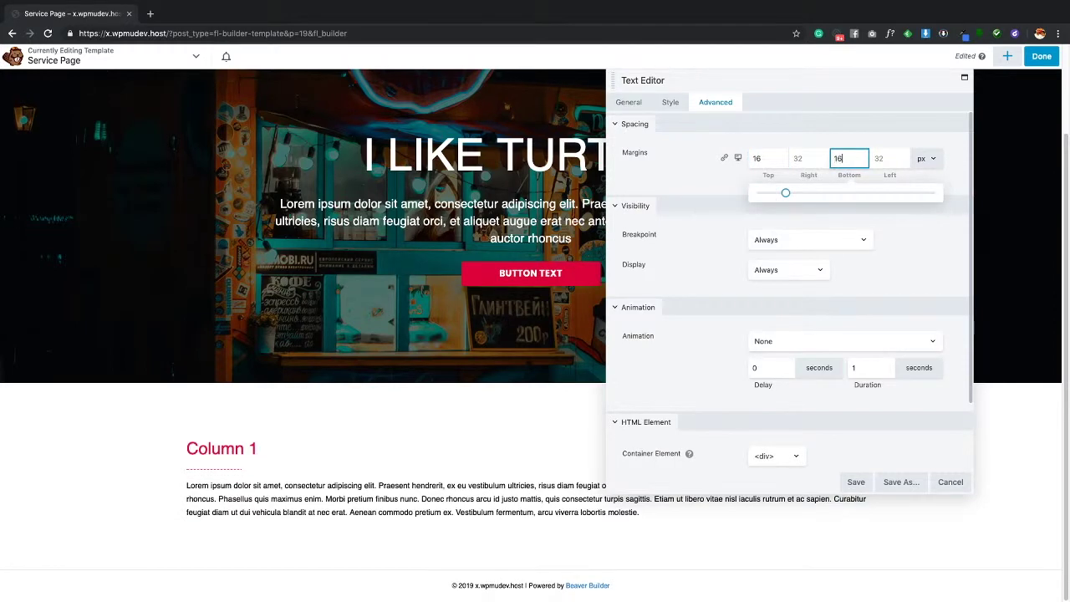
left_click(855, 495)
left_click(856, 481)
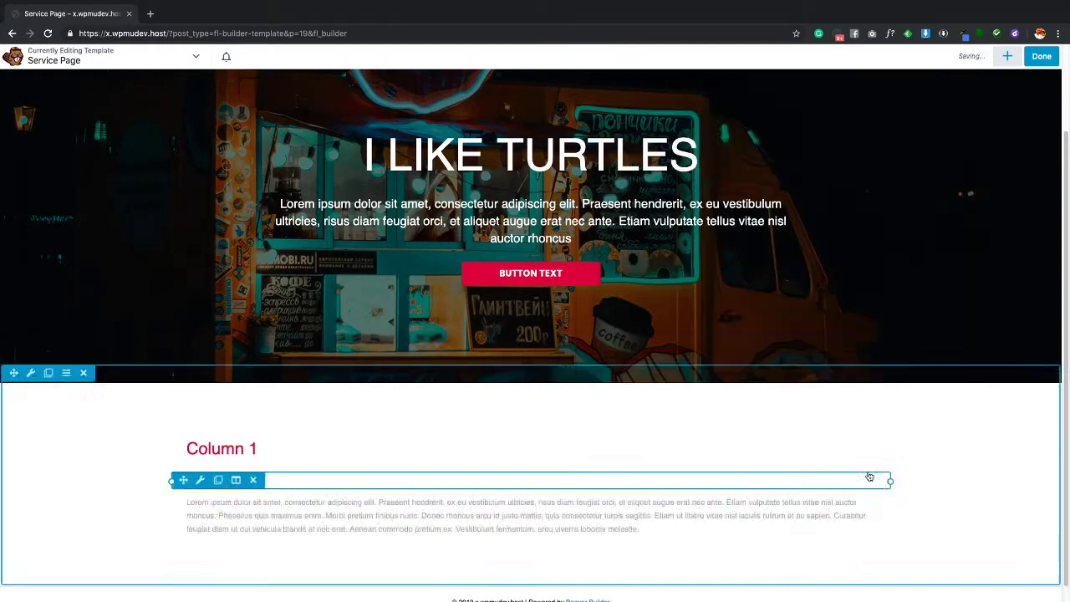
- Place the saved Red Button module beneath the Column 1 paragraph and align it left
left_click(1007, 54)
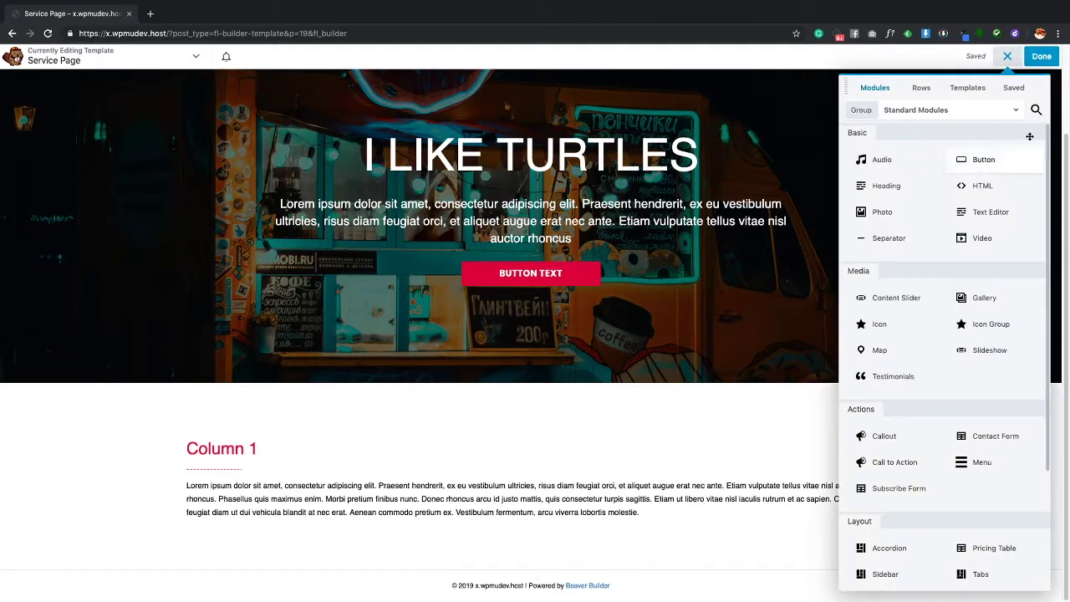
left_click(1014, 87)
left_click_drag(909, 262, 318, 559)
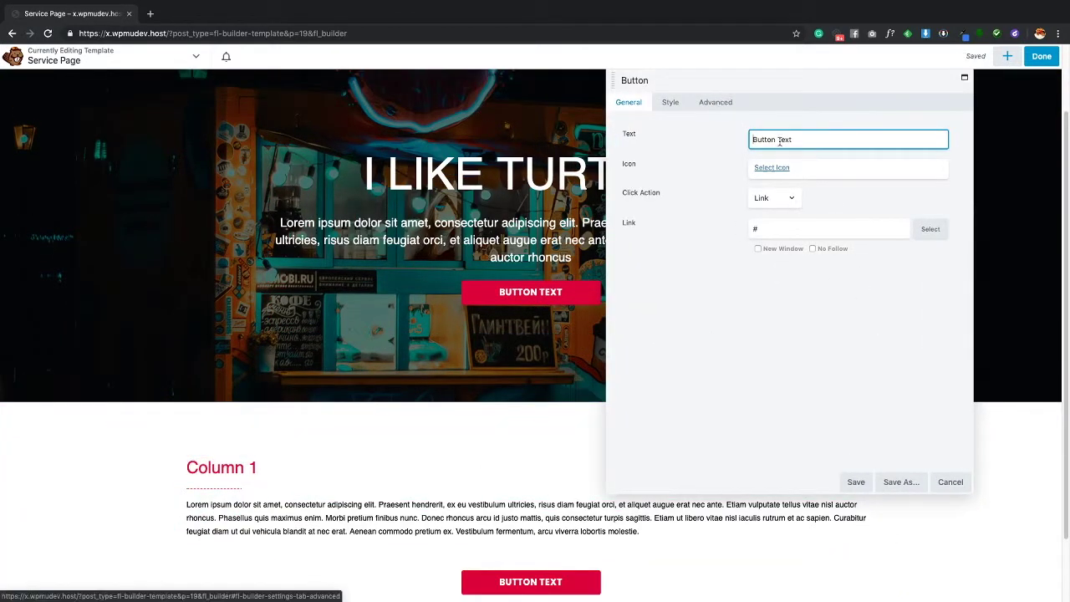
left_click(673, 102)
left_click(756, 198)
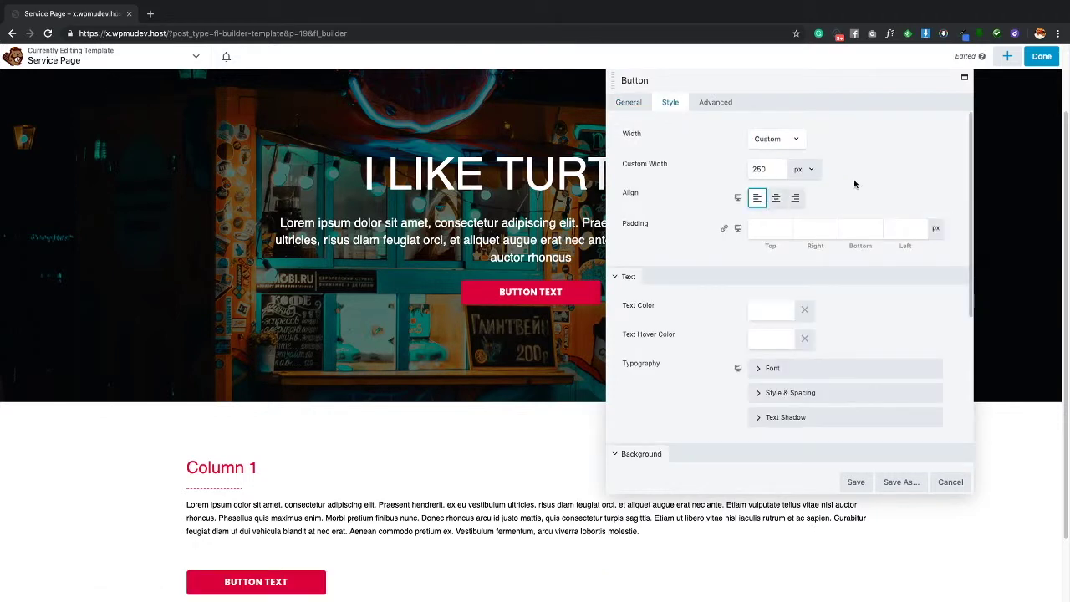
- Set the top and bottom margins of the Column 1 button to 16 px
left_click(715, 102)
left_click(766, 157)
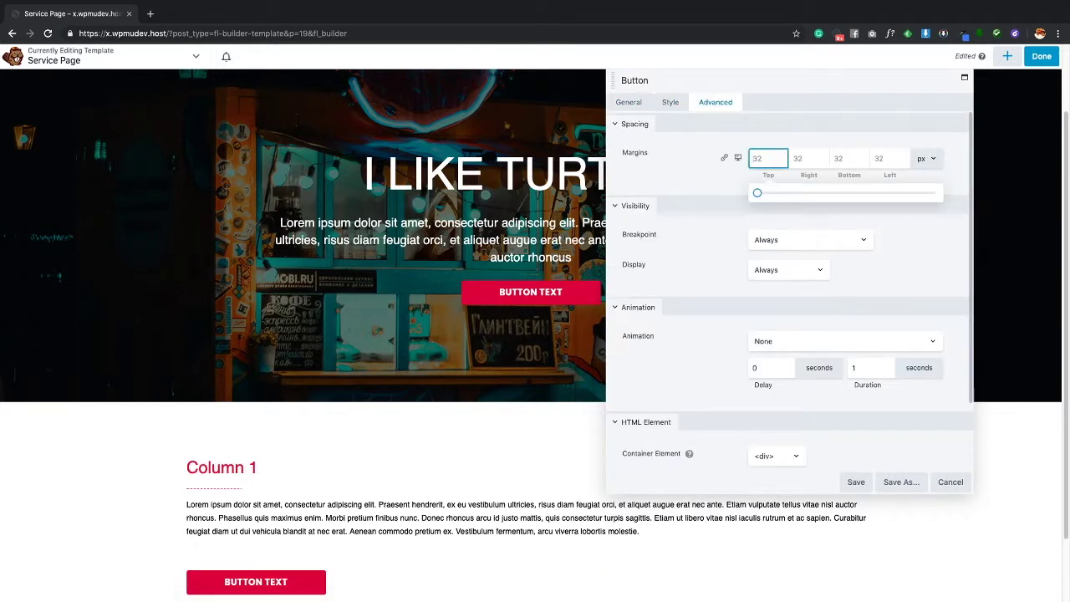
type("16")
key("Tab")
key("Tab")
type("16")
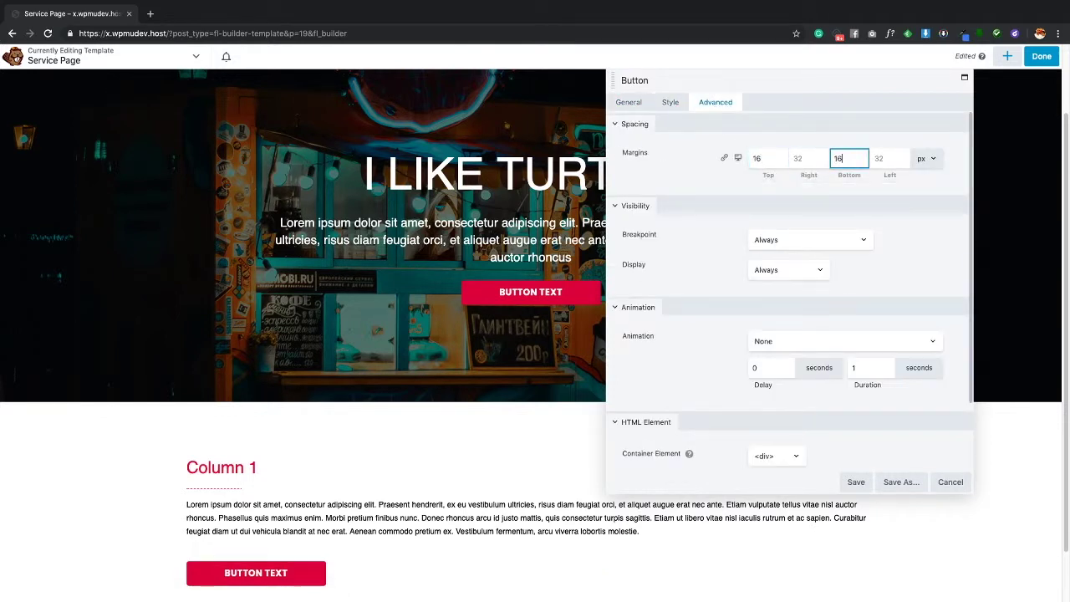
- Save the button settings and duplicate the whole Column 1 column within its row
left_click(855, 484)
scroll(321, 436, "down", 1)
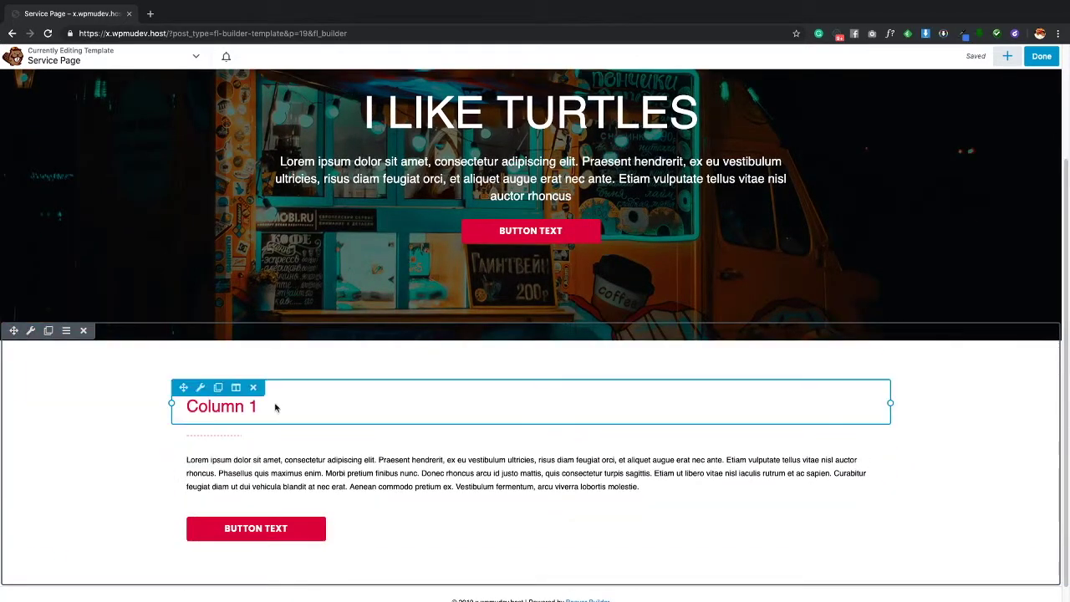
mouse_move(235, 391)
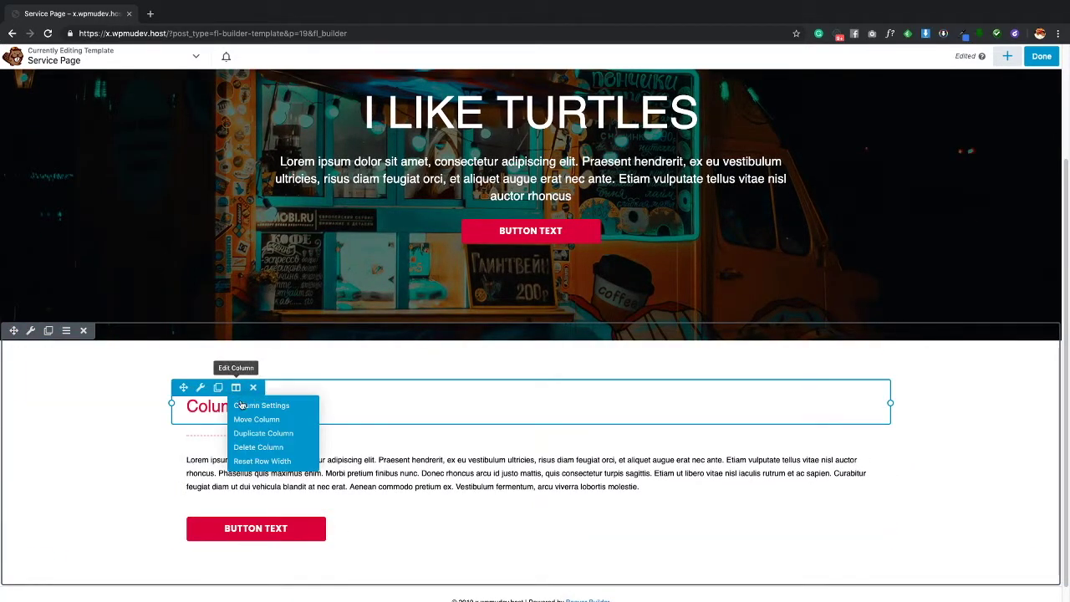
left_click(260, 433)
scroll(1012, 420, "down", 1)
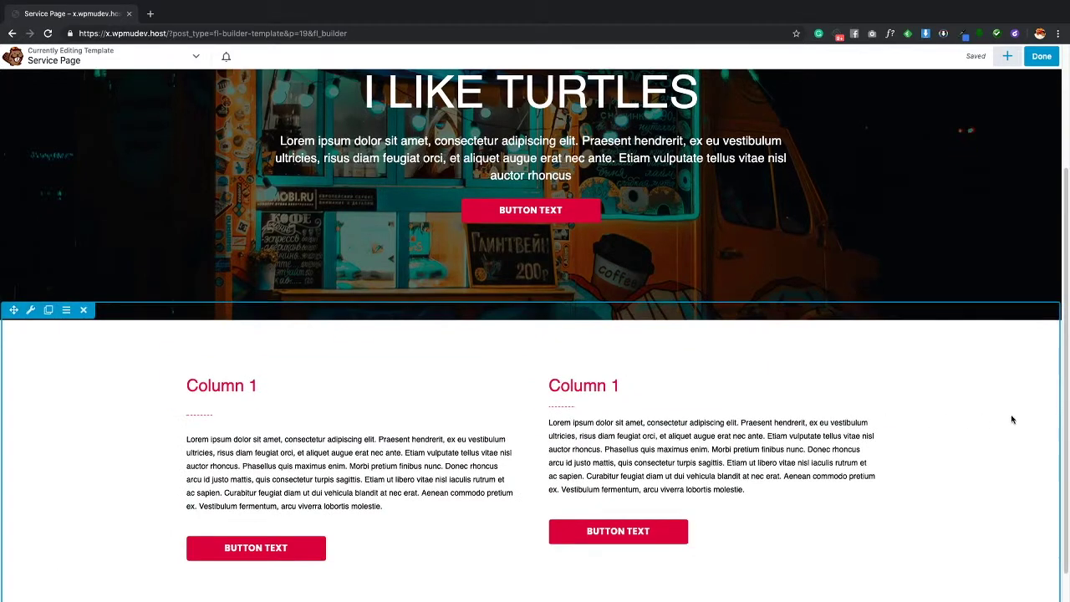
- Change the duplicated column's heading to "Column 2" and save it
left_click(565, 370)
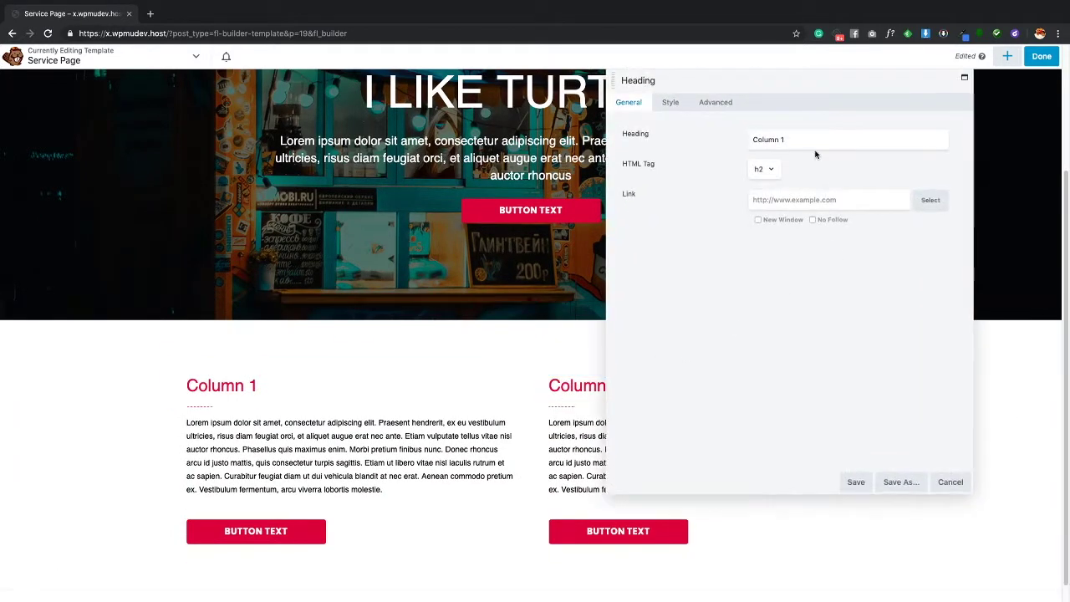
left_click(797, 139)
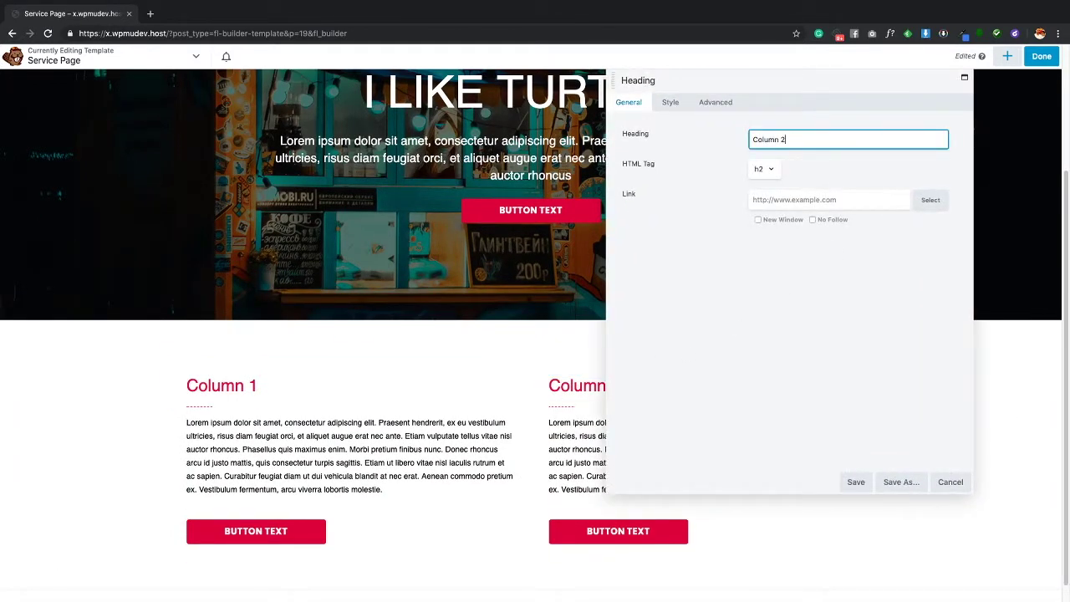
left_click(855, 481)
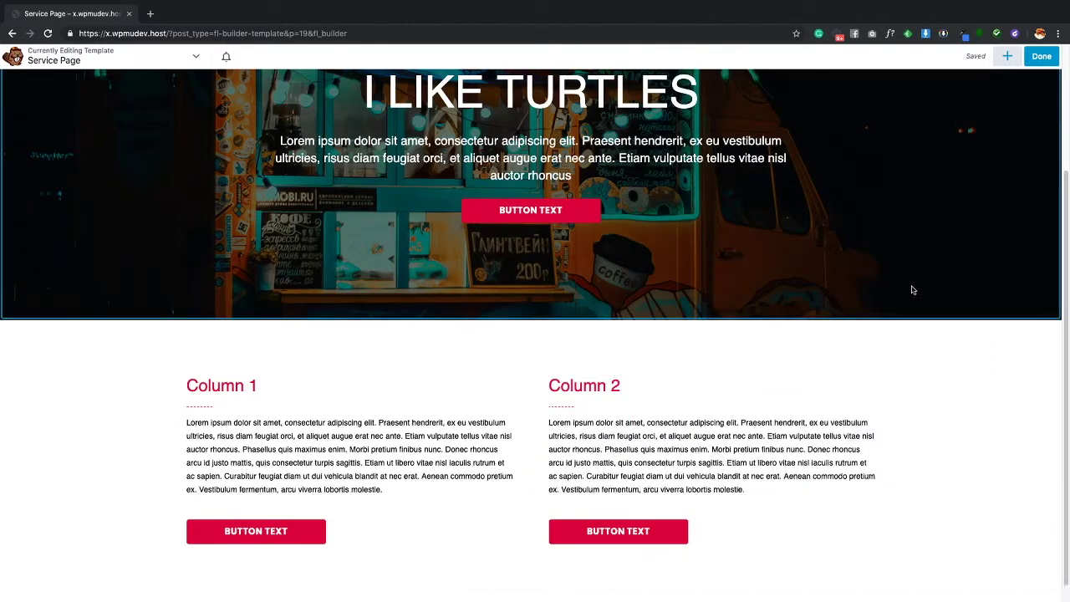
- Duplicate the "I LIKE TURTLES" hero row and move the copy below the two-column row
scroll(941, 299, "down", 1)
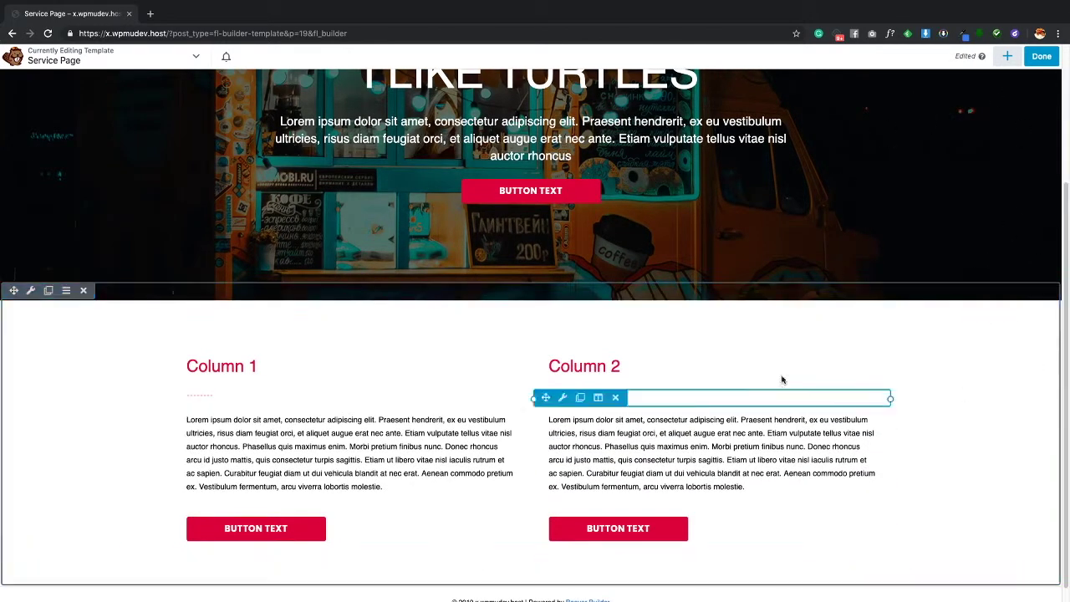
scroll(886, 326, "up", 3)
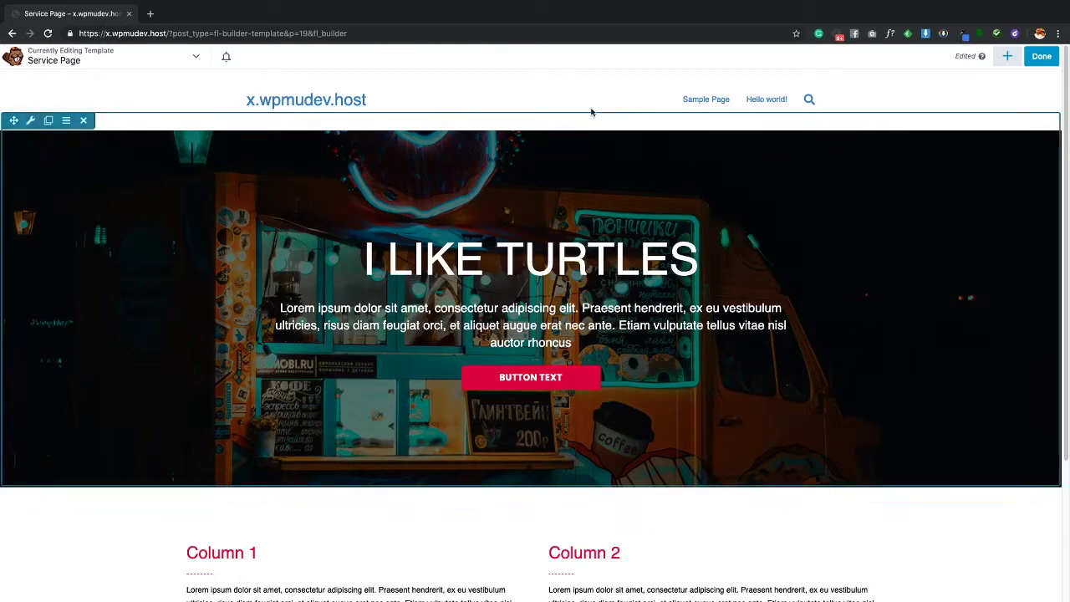
left_click(48, 120)
scroll(114, 371, "down", 3)
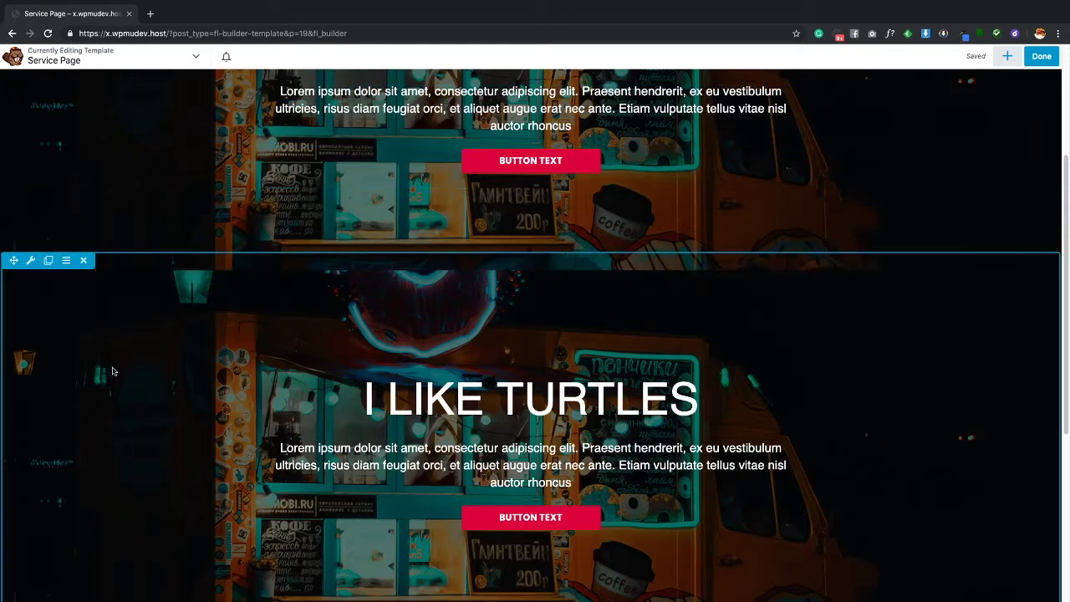
left_click_drag(13, 260, 490, 566)
scroll(869, 275, "down", 5)
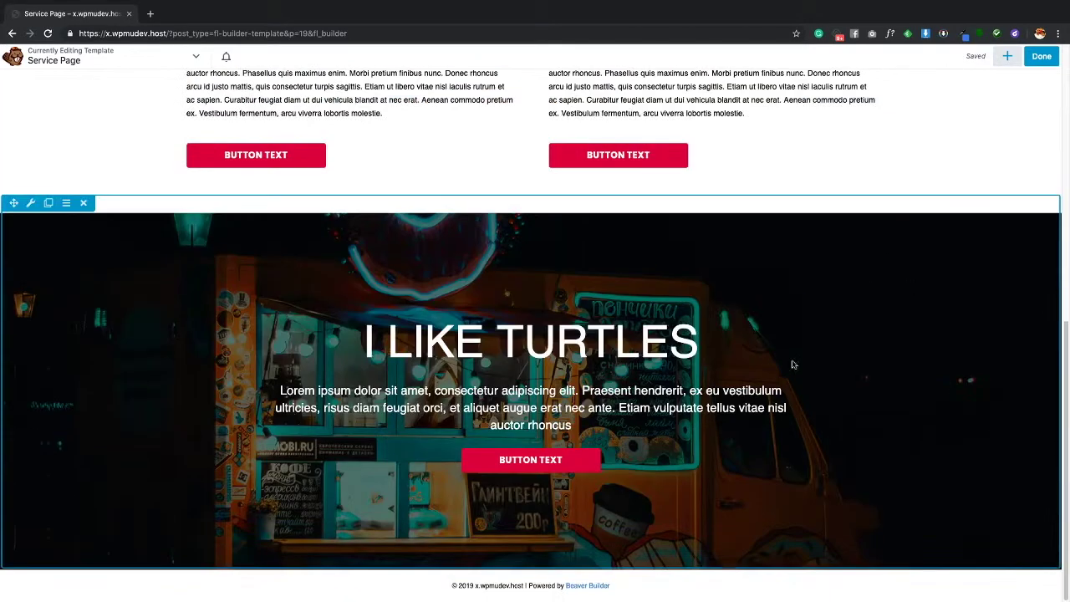
- Change the heading in the copied hero row to "THIS IS A TUTORIAL" and save it
left_click(472, 334)
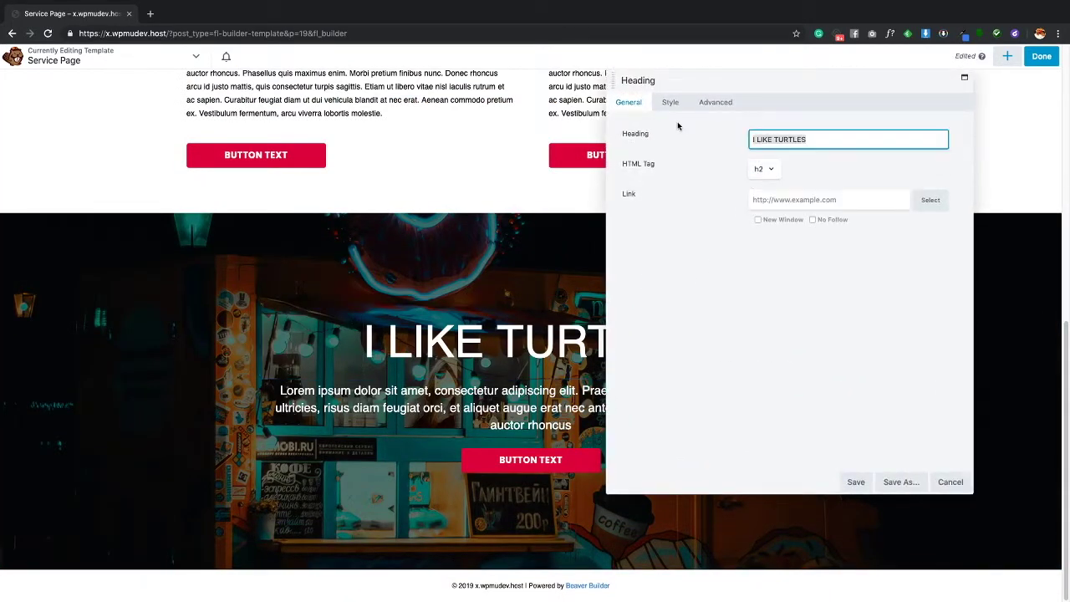
type("THIS IS A TUTORIAL")
left_click(856, 482)
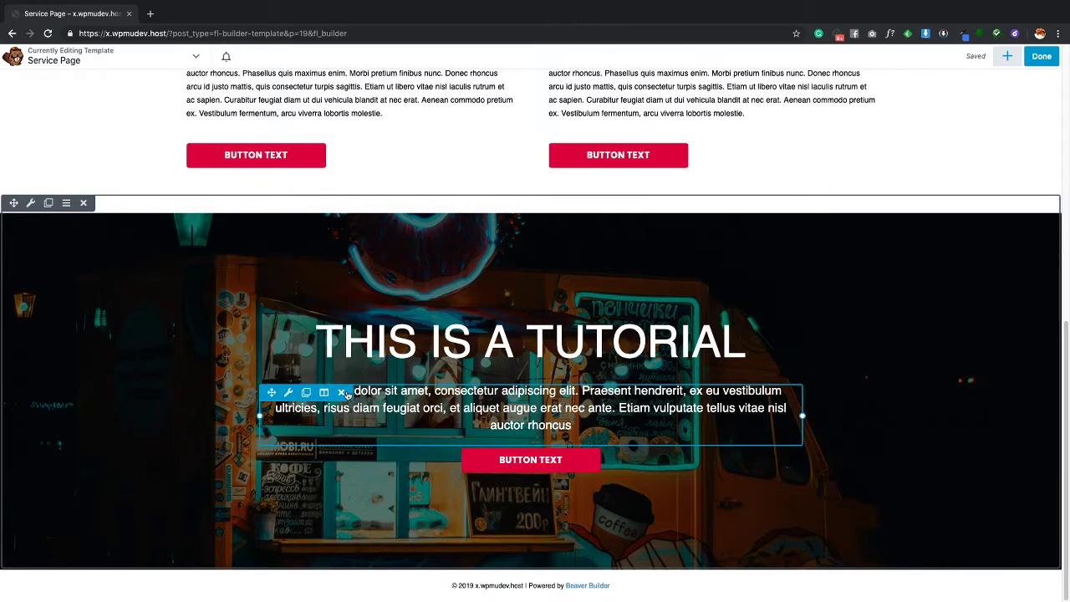
- Delete the paragraph and the button from the "THIS IS A TUTORIAL" row
left_click(343, 393)
left_click(636, 95)
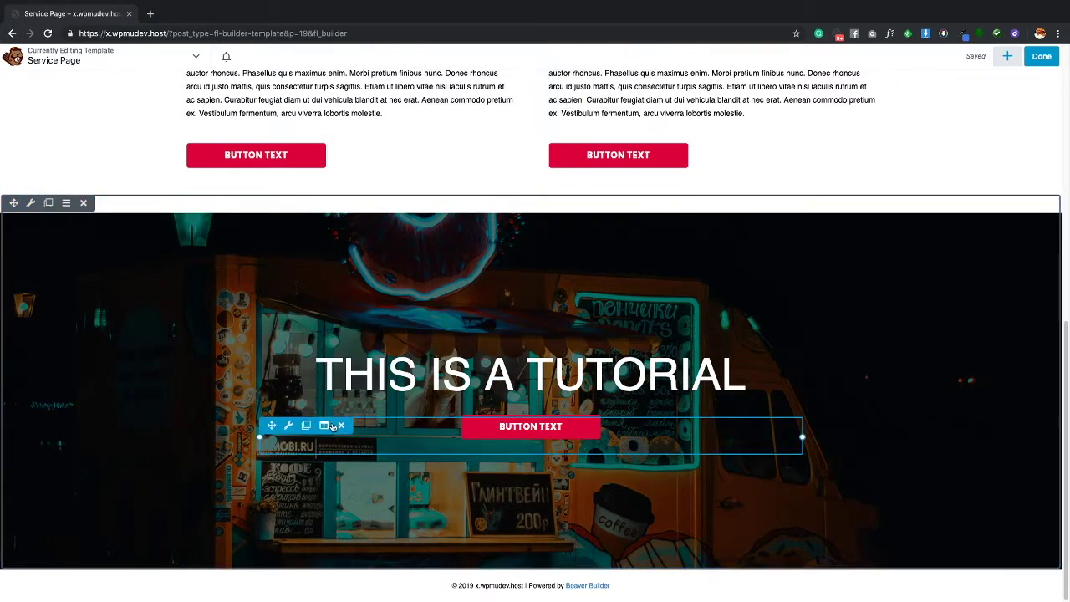
left_click(340, 427)
left_click(630, 98)
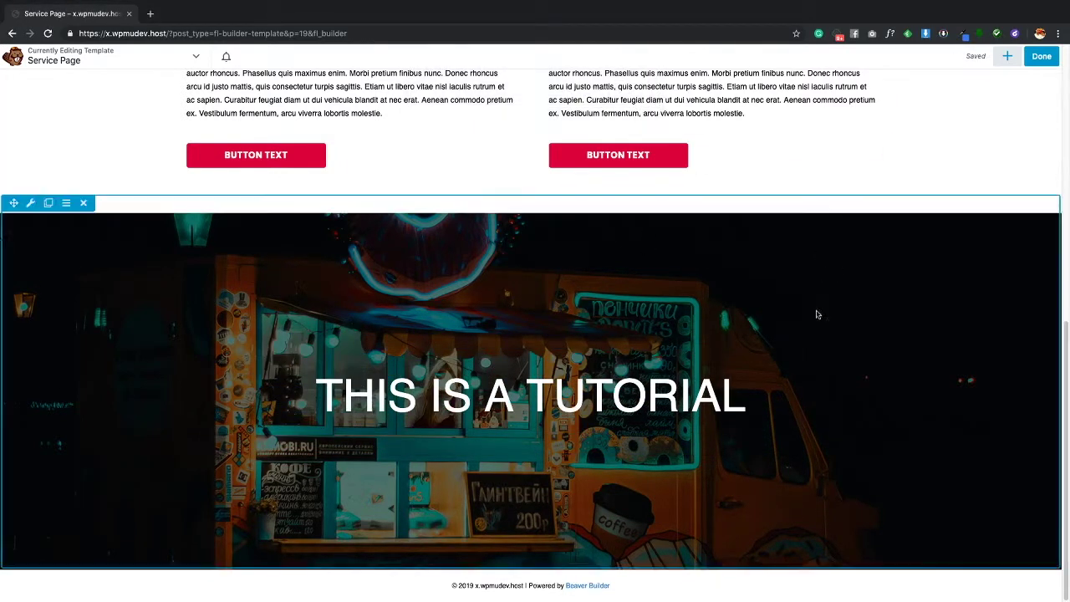
- Set the tutorial row's background type to Parallax, using the photo food-truck-illuminated-light-1766686.jpg, and save the row settings
left_click(32, 203)
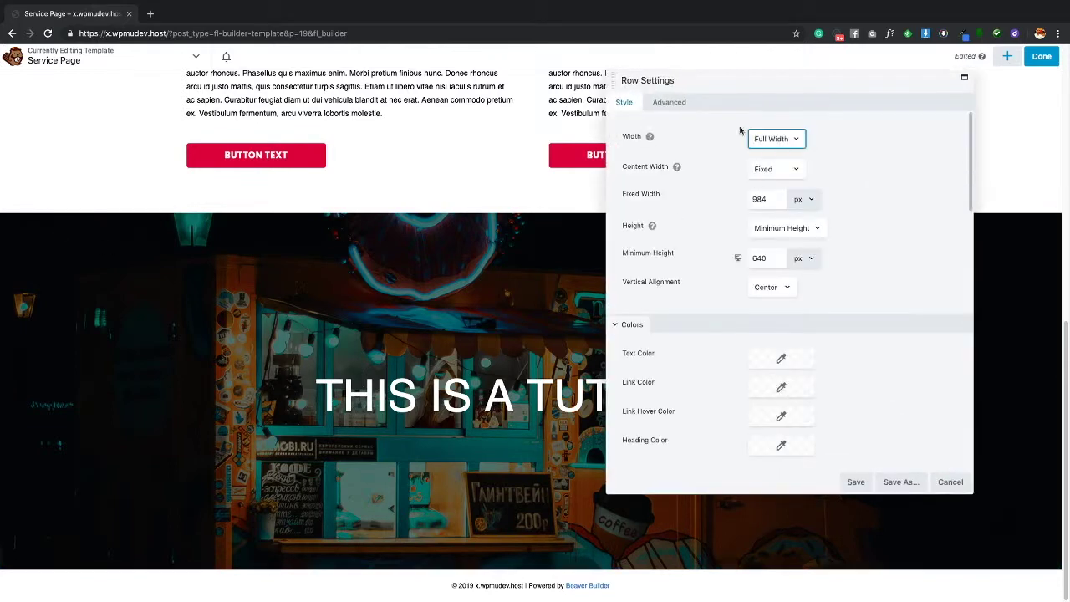
scroll(892, 245, "down", 5)
left_click(796, 156)
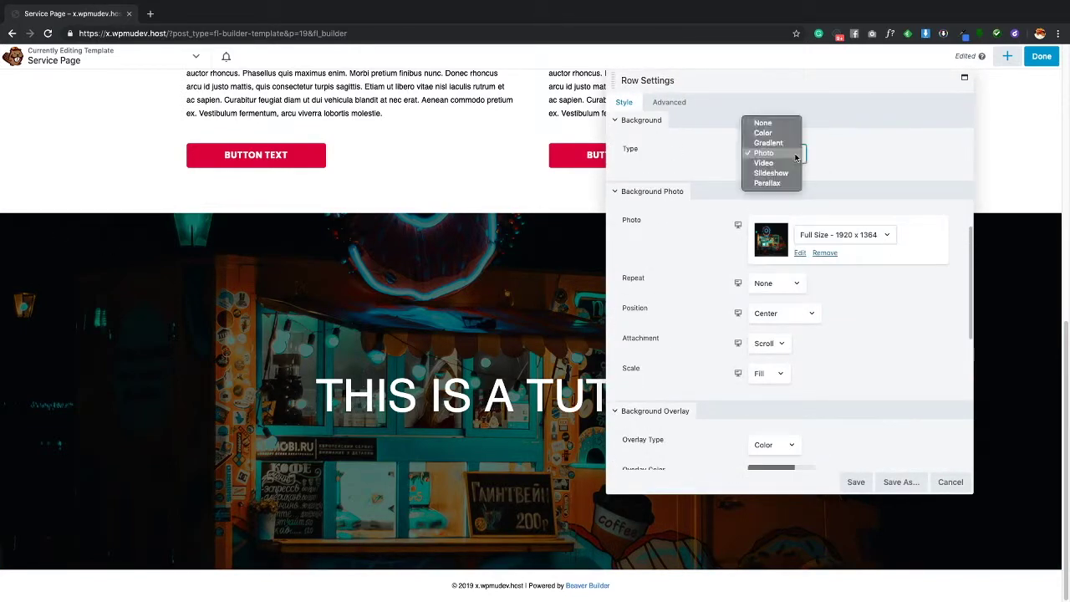
left_click(762, 183)
left_click(776, 224)
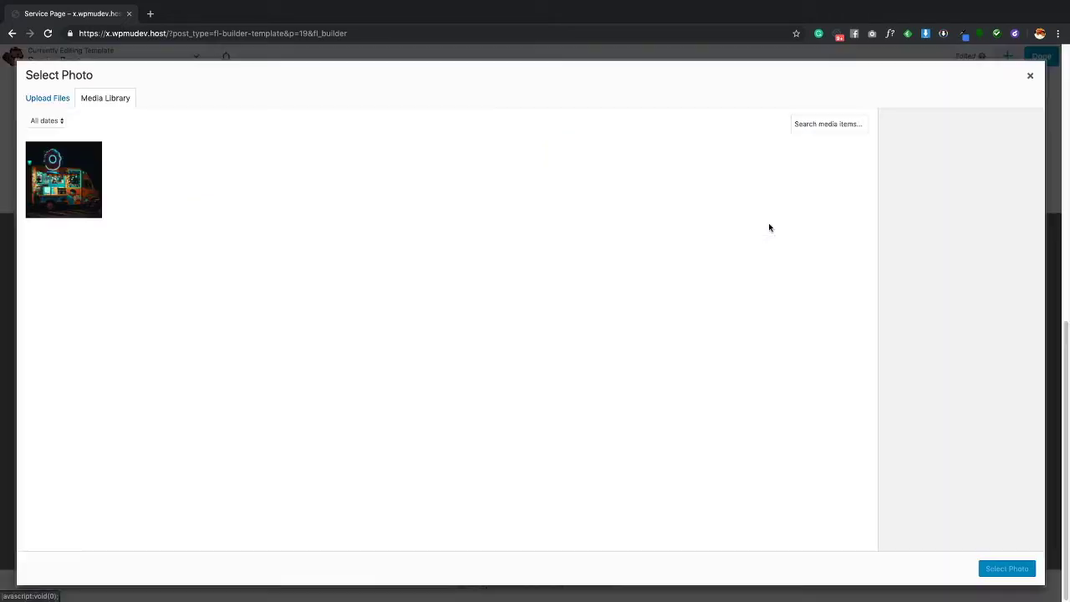
left_click(102, 194)
left_click(1007, 569)
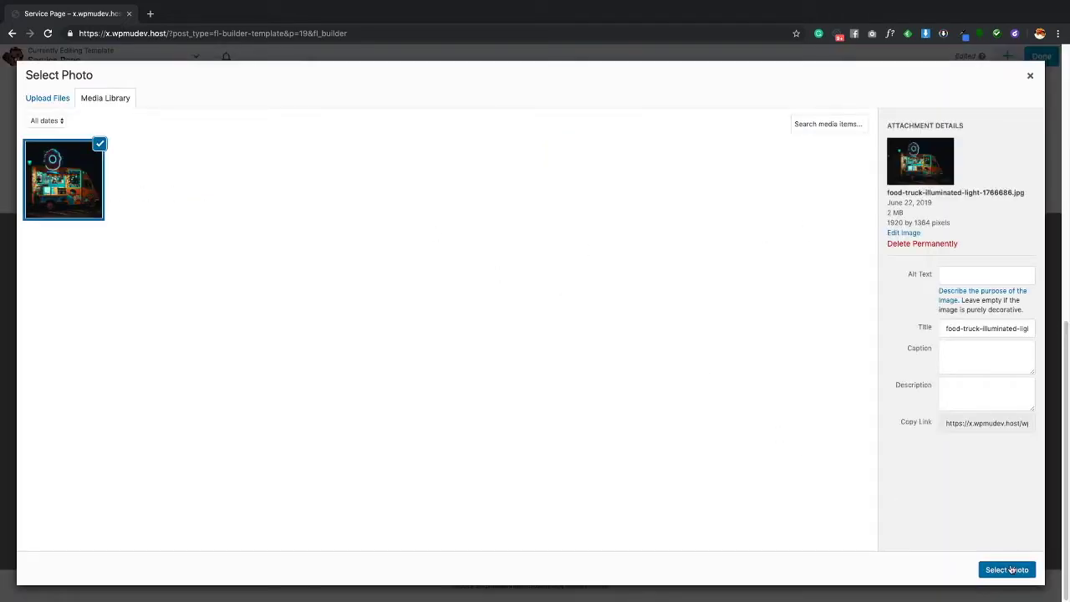
left_click(859, 483)
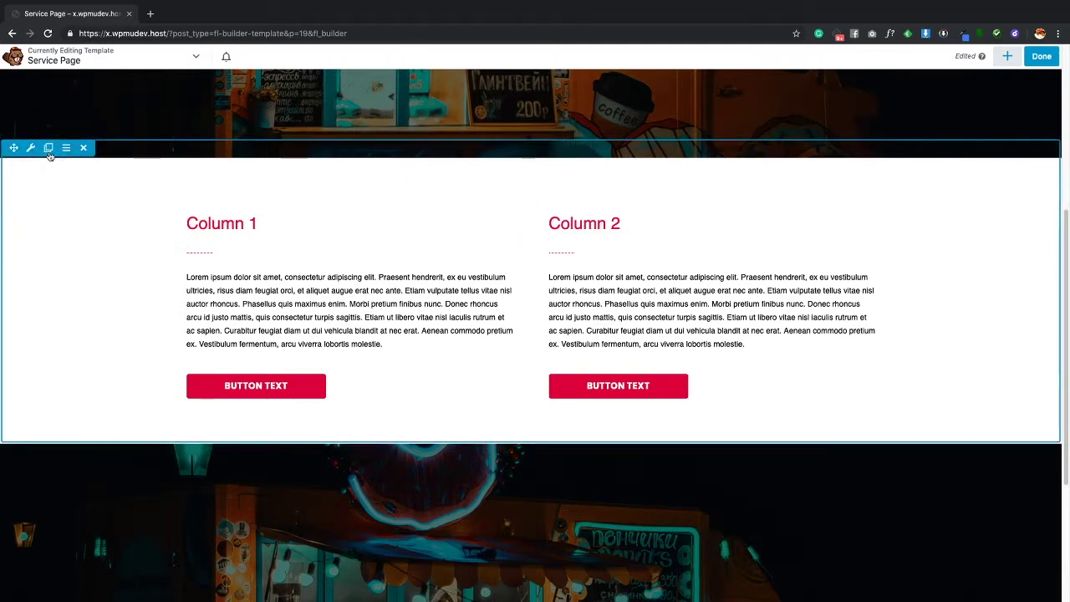
- Duplicate the Column 1 and Column 2 row and move the copy beneath the "THIS IS A TUTORIAL" row
left_click(49, 152)
left_click_drag(14, 148, 537, 553)
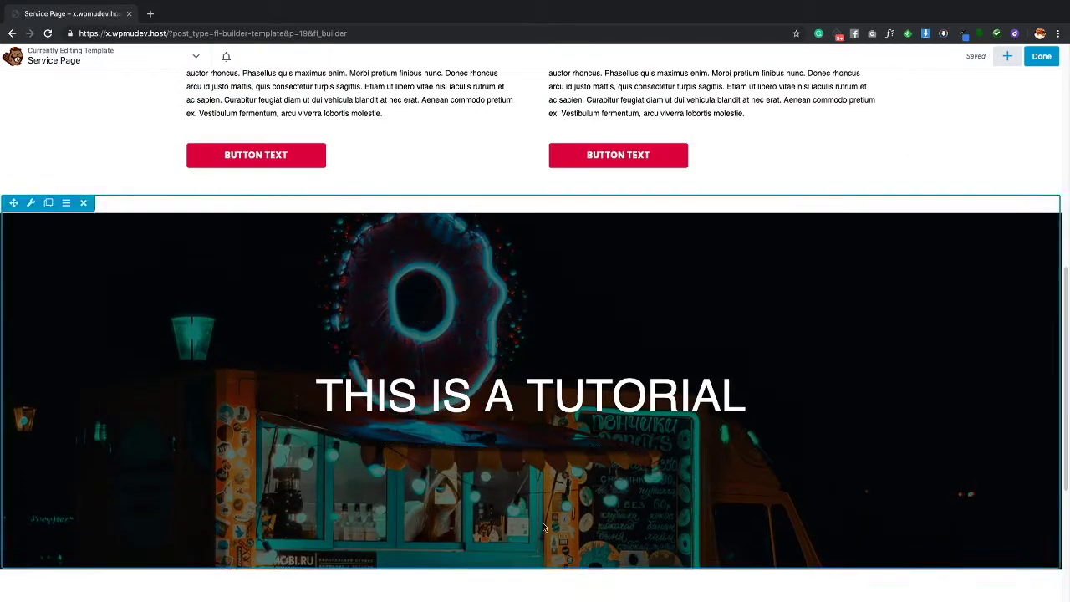
scroll(732, 251, "down", 3)
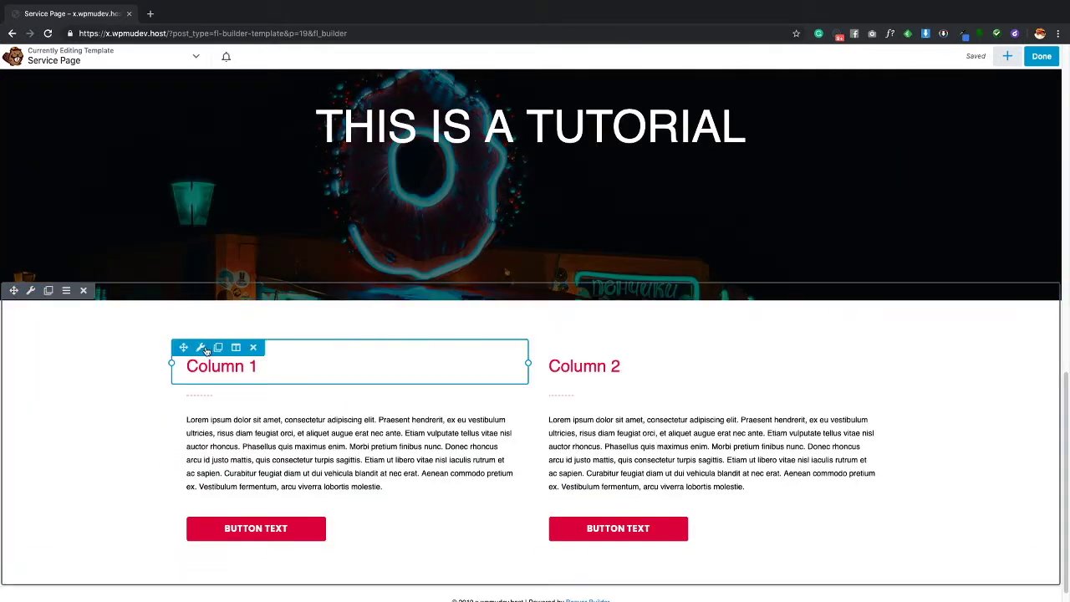
- Rename the two headings in the copied row to "Column 3" and "Column 4", saving each
left_click(201, 347)
left_click(802, 137)
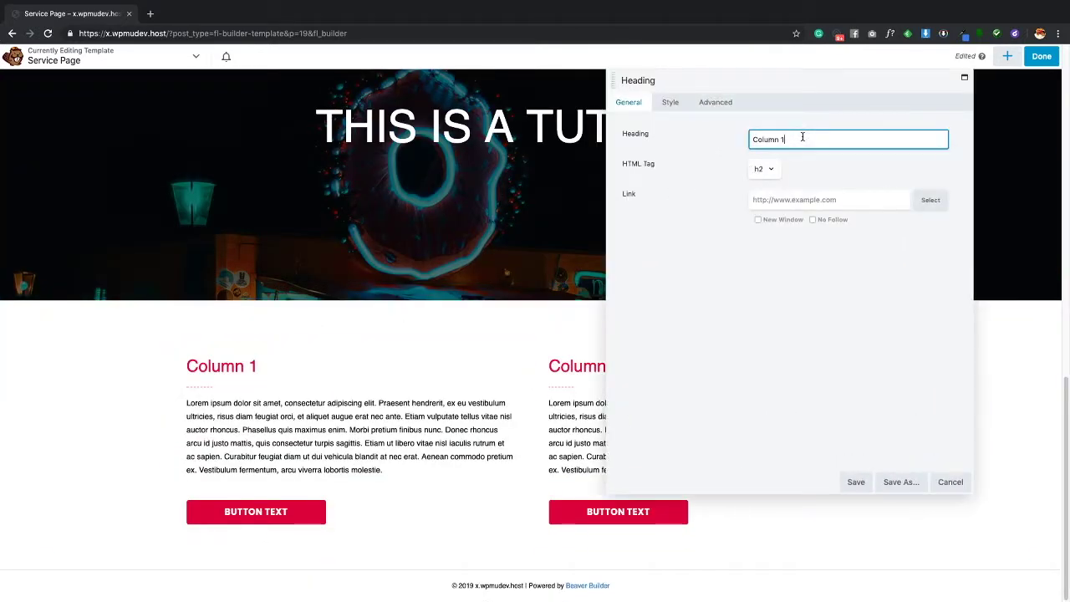
type("3")
left_click(856, 481)
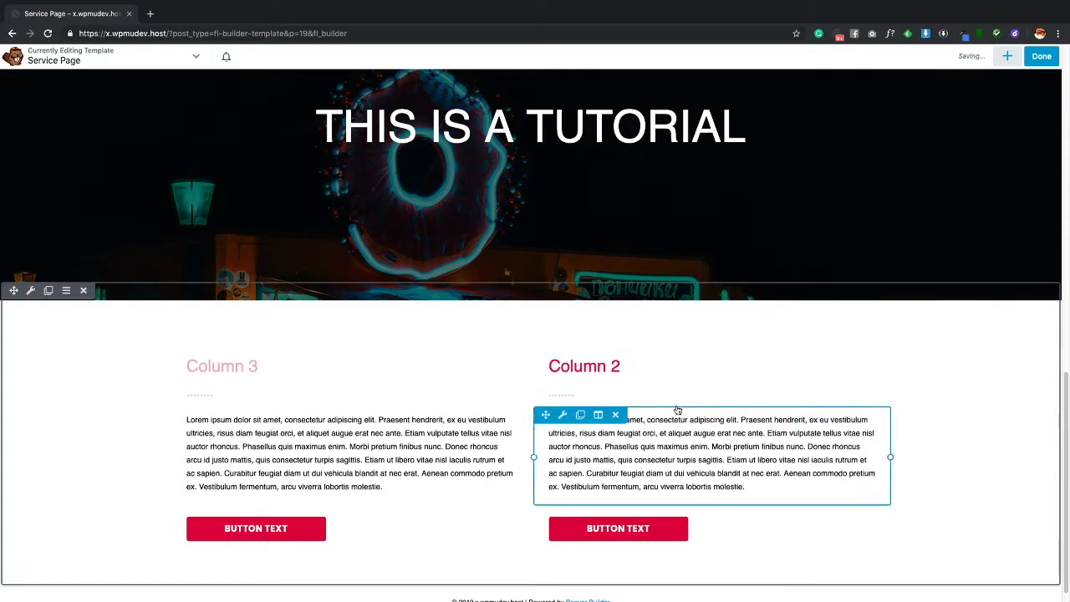
left_click(632, 379)
left_click(801, 138)
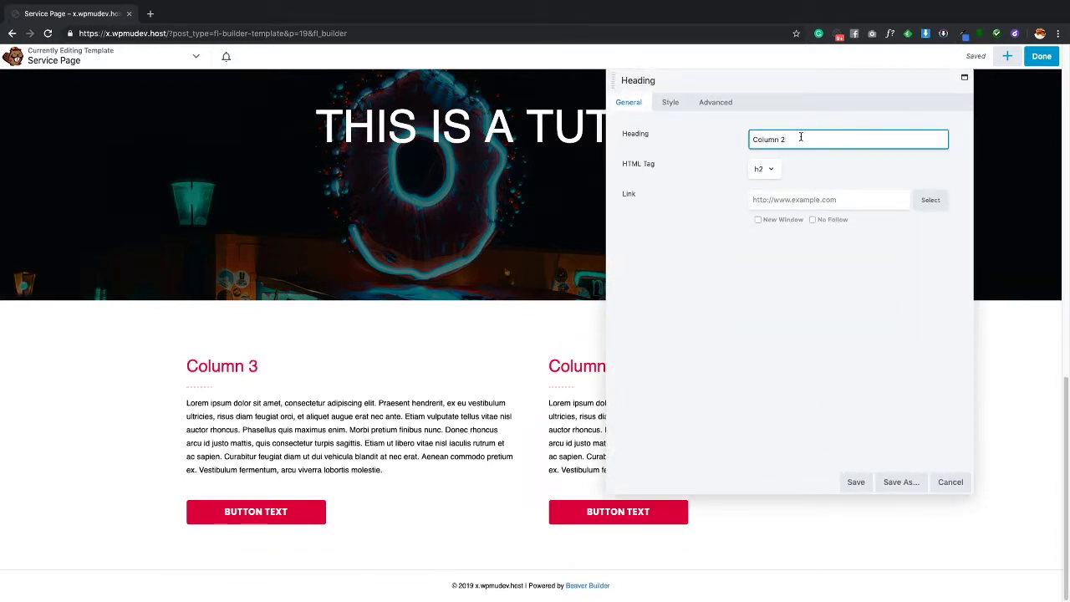
left_click(856, 482)
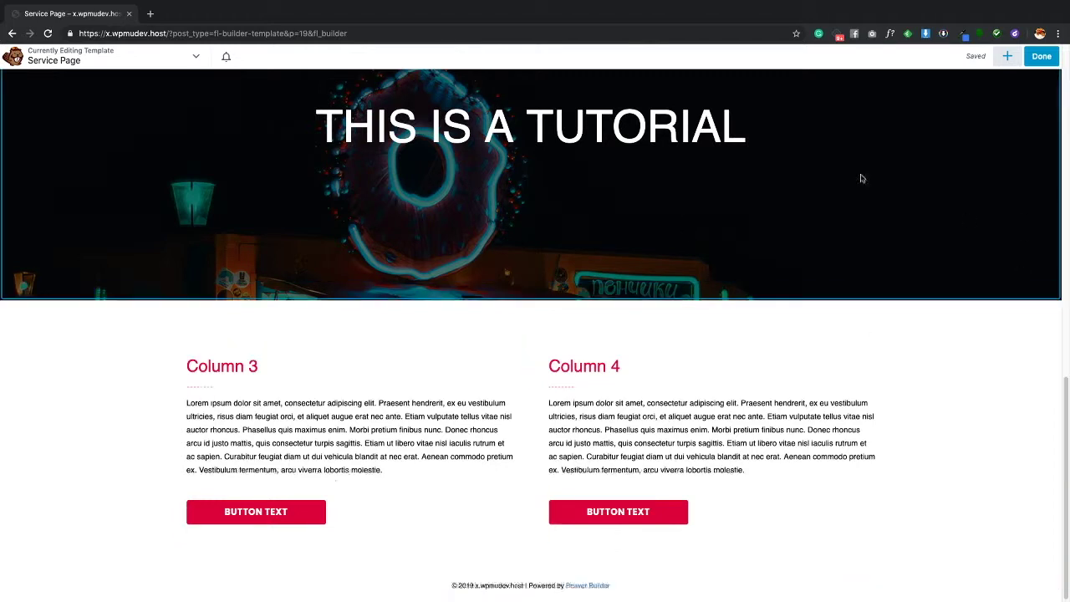
- Add a Contact Form module in a new row below Column 3 and Column 4 and save its default settings
left_click(1007, 57)
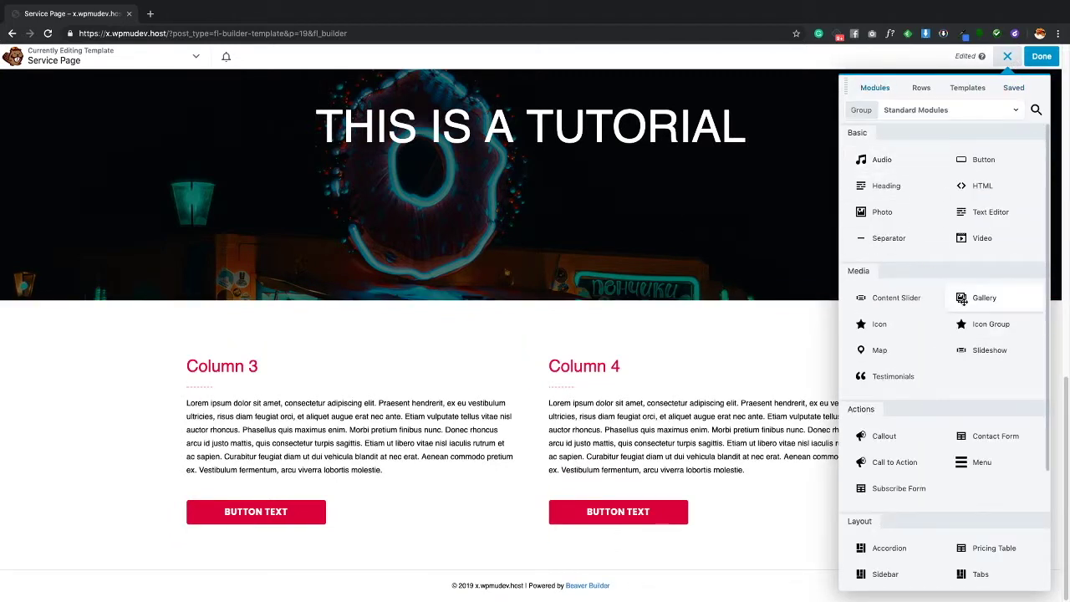
scroll(1017, 297, "down", 3)
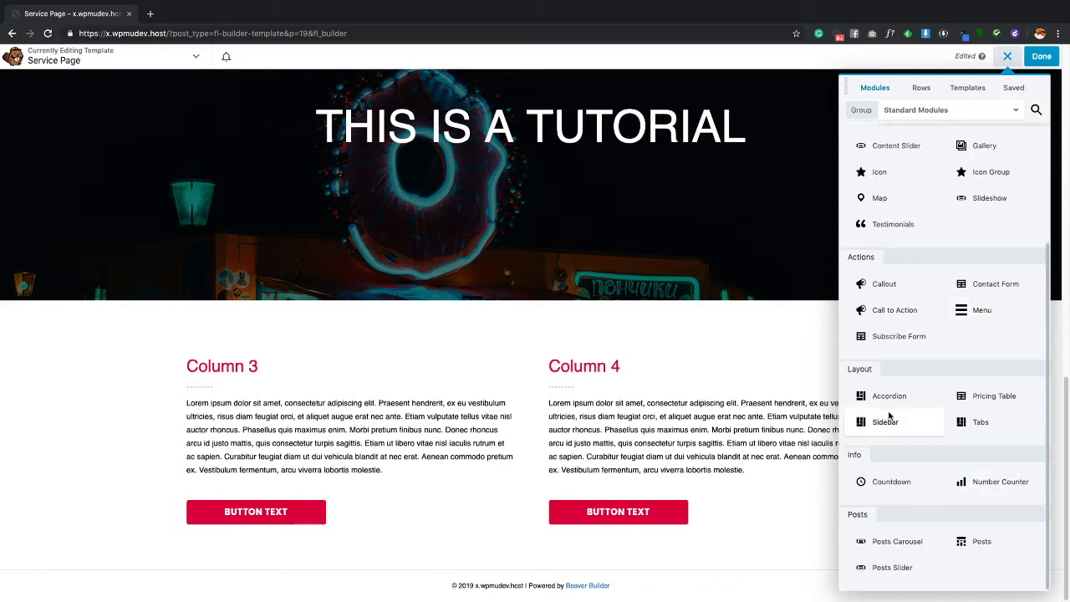
left_click_drag(986, 285, 585, 468)
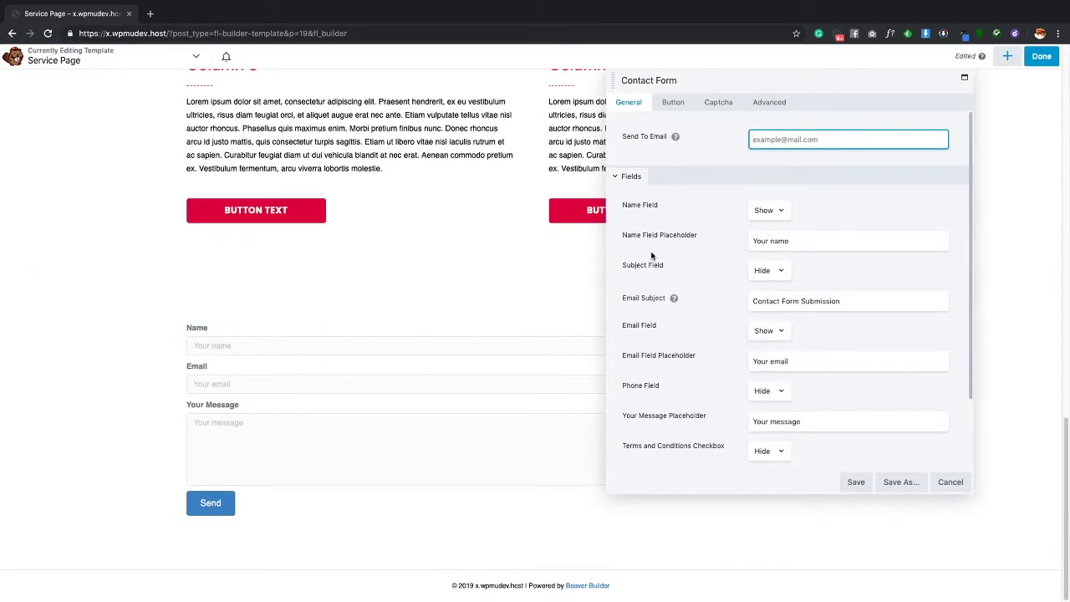
scroll(790, 289, "down", 2)
scroll(790, 288, "up", 2)
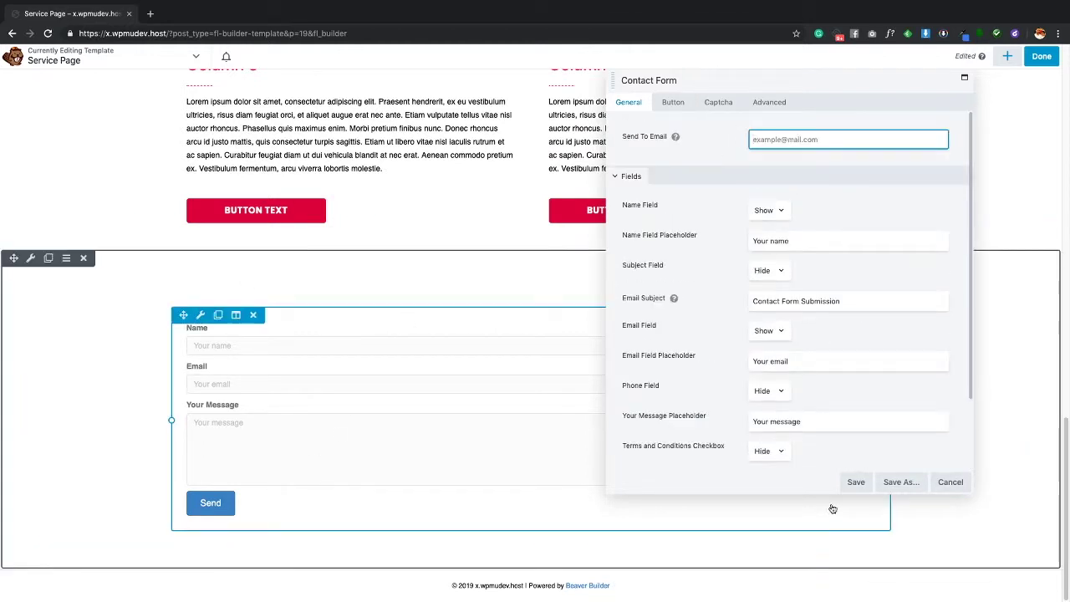
left_click(857, 482)
- Set the contact form row's background type to Color and apply the saved red color preset
left_click(30, 258)
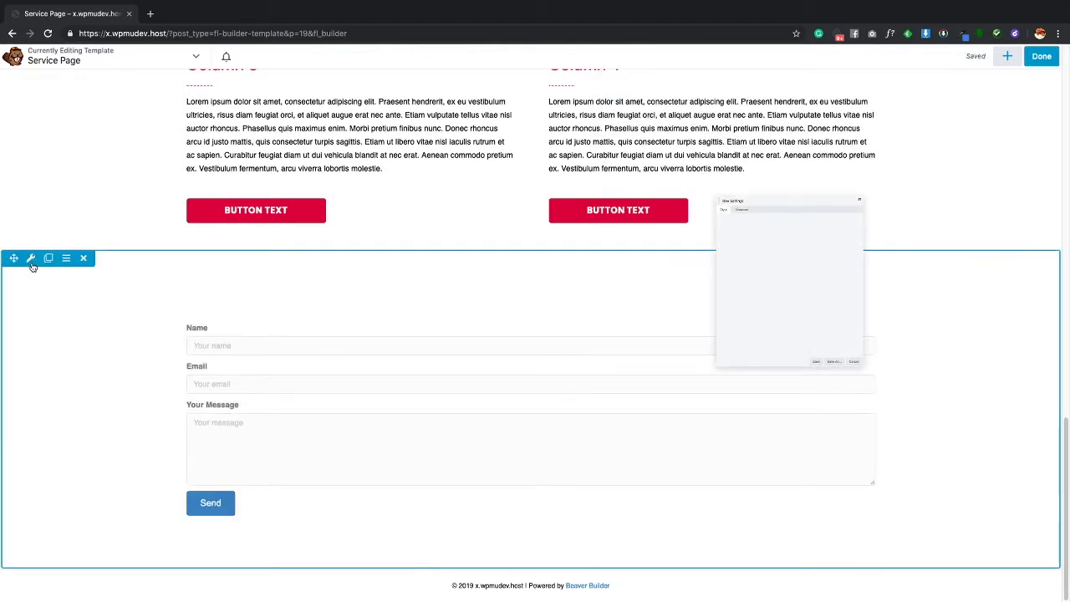
scroll(886, 340, "down", 2)
scroll(883, 325, "up", 1)
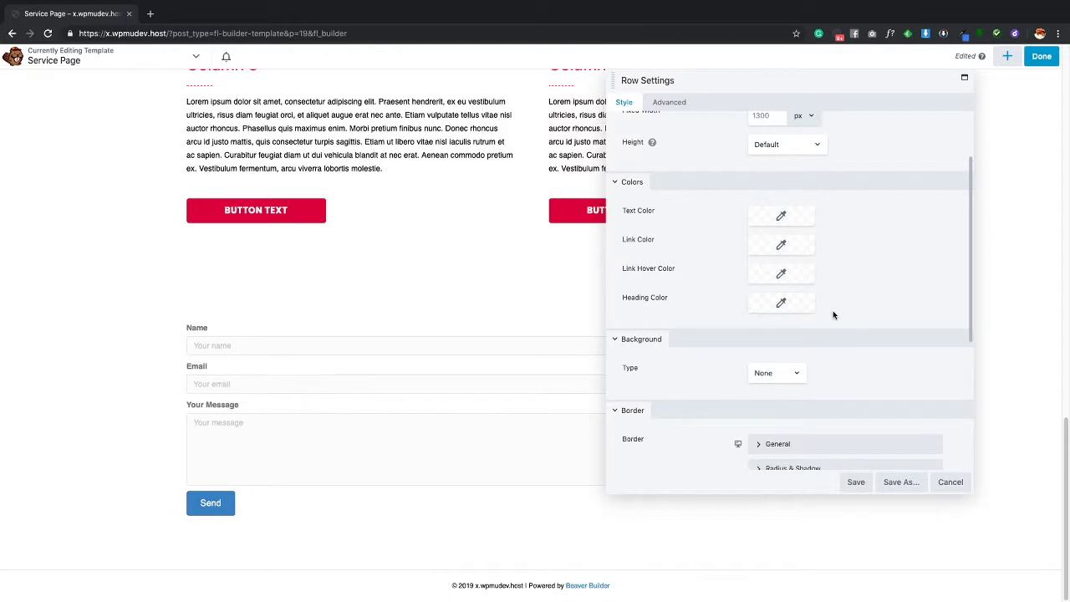
scroll(833, 313, "down", 2)
left_click(784, 299)
left_click(811, 364)
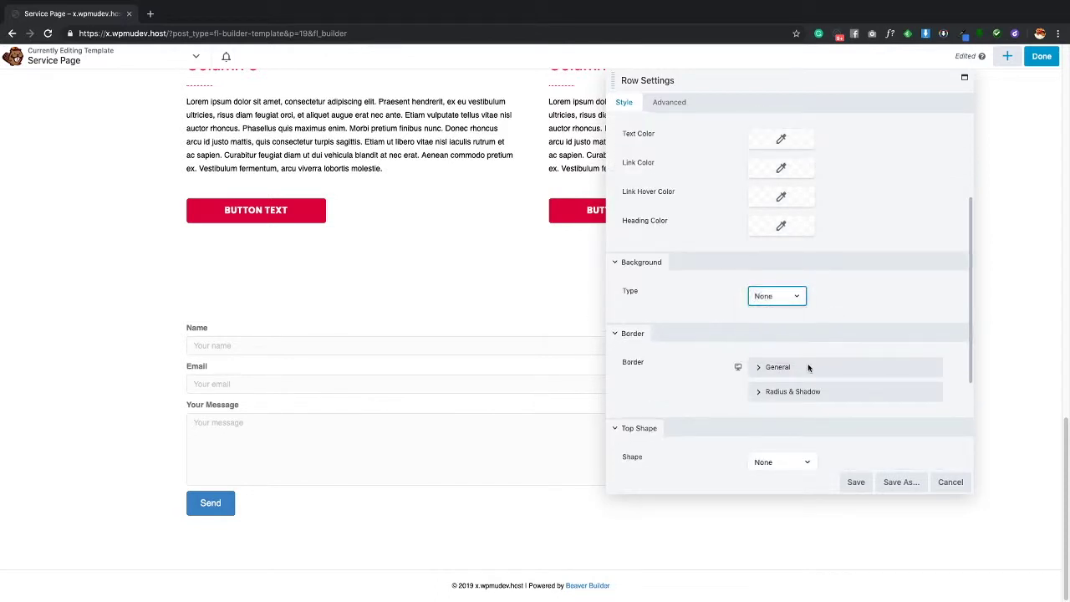
left_click(781, 366)
left_click(836, 535)
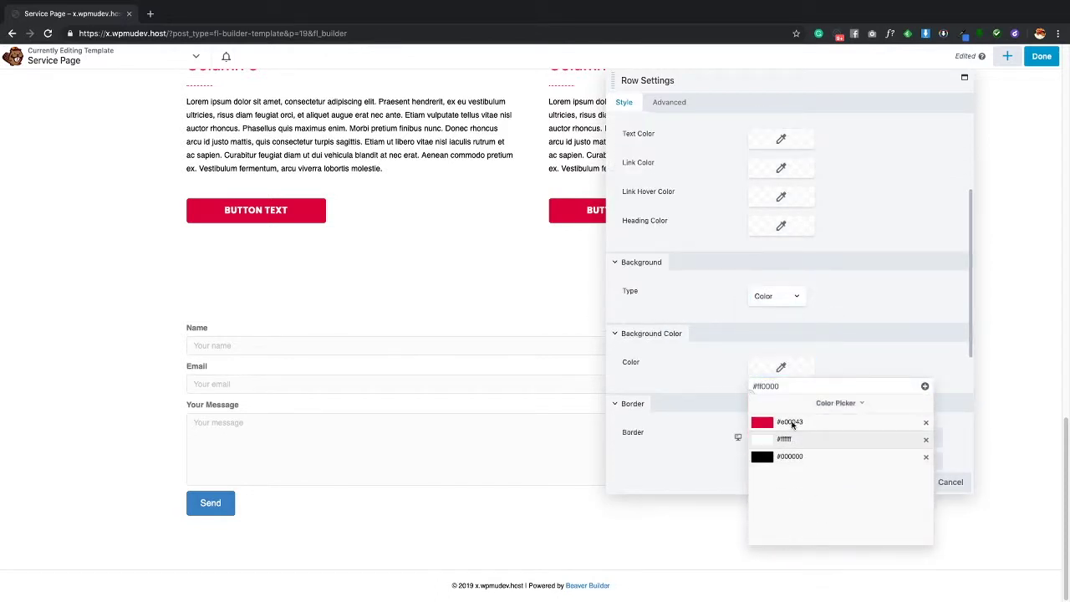
left_click(827, 420)
left_click(915, 357)
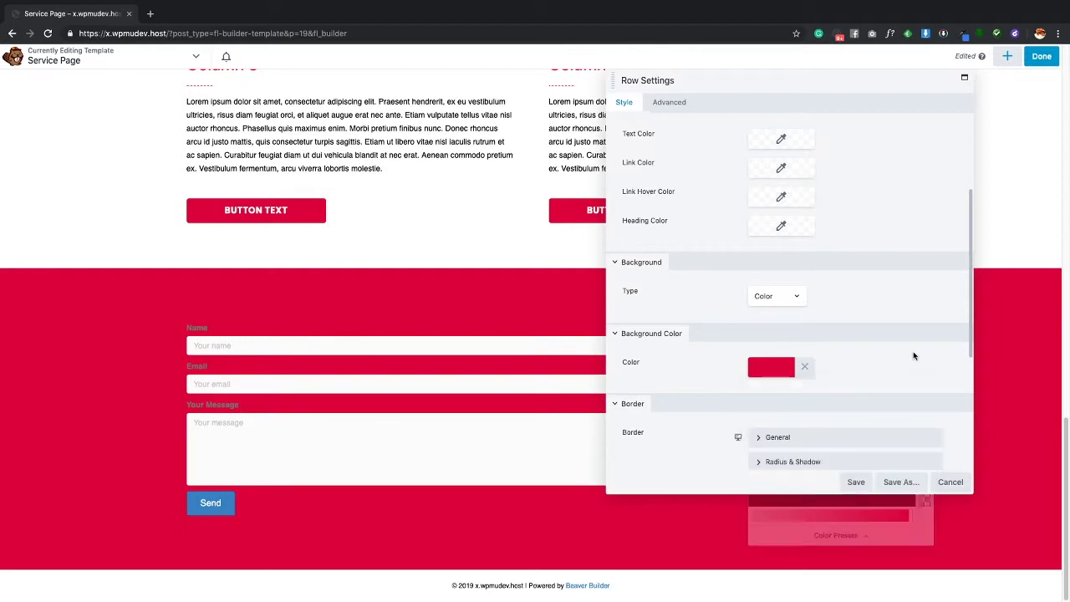
scroll(828, 252, "up", 4)
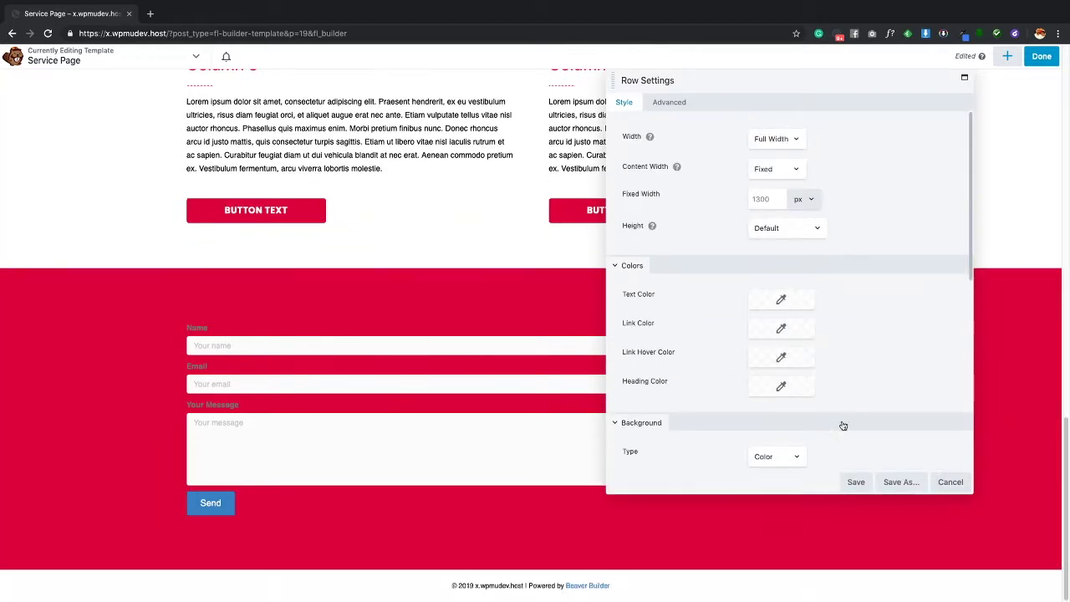
- Save the contact form row's background settings
left_click(855, 482)
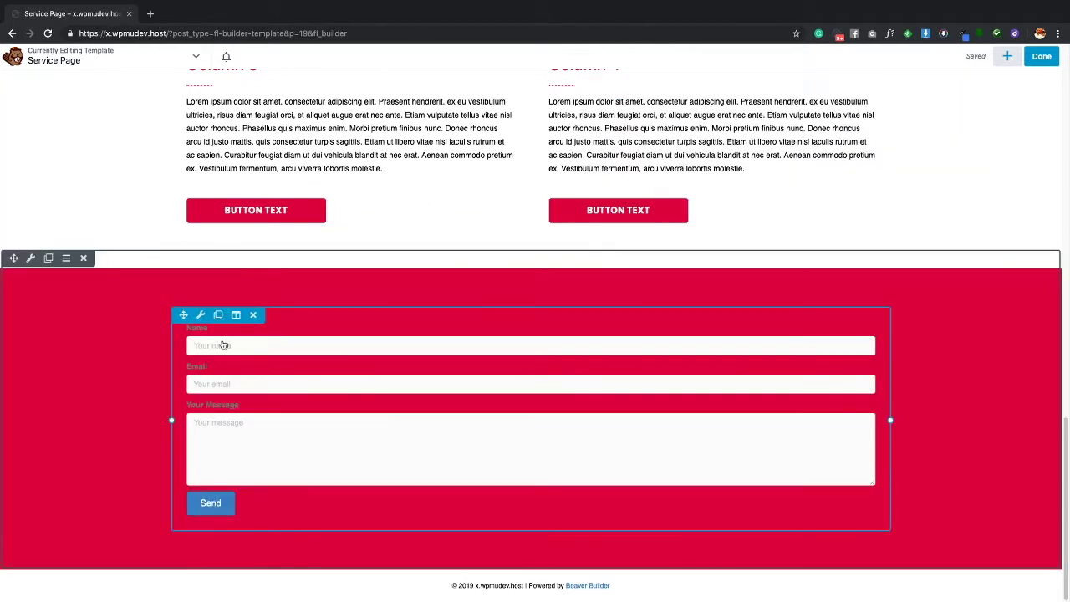
- Examine the Contact Form module's General, Button and Advanced settings for a way to recolor the field labels
left_click(200, 315)
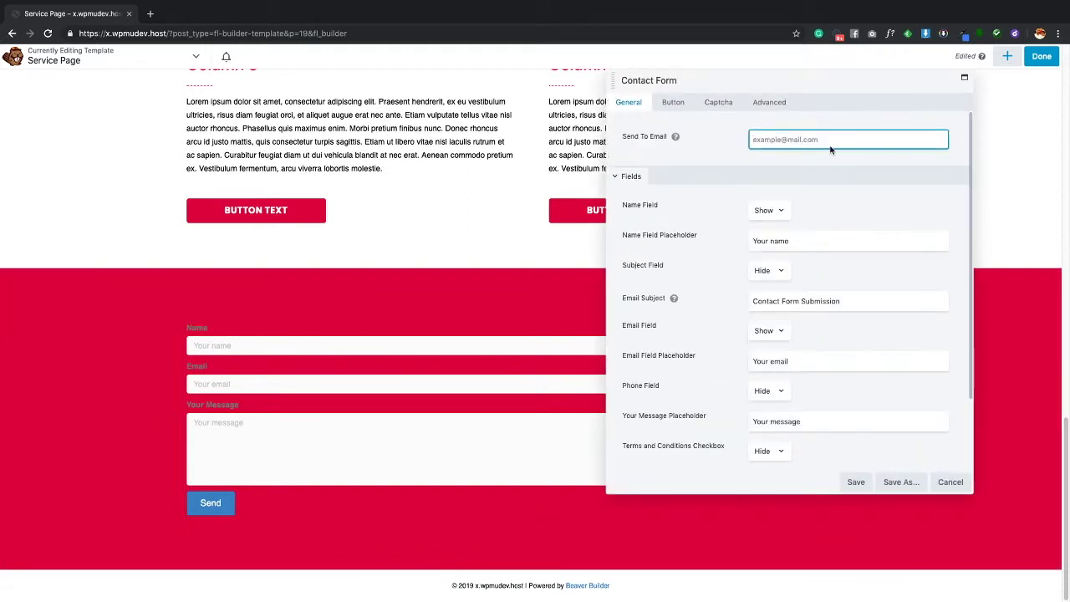
scroll(711, 191, "down", 2)
scroll(723, 237, "up", 2)
left_click(684, 112)
left_click(632, 105)
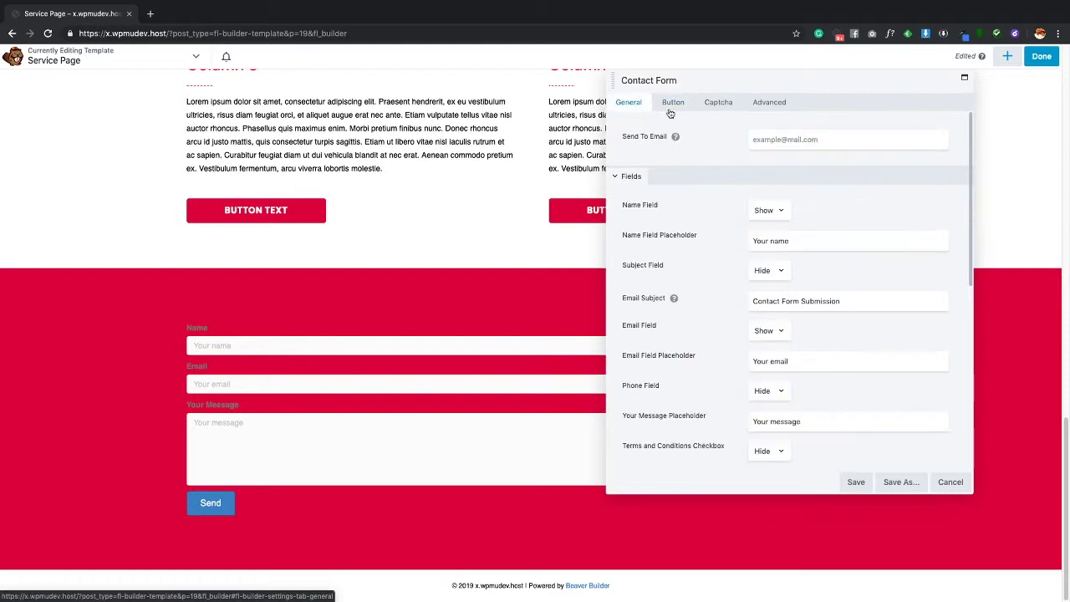
scroll(883, 266, "down", 3)
scroll(884, 265, "up", 2)
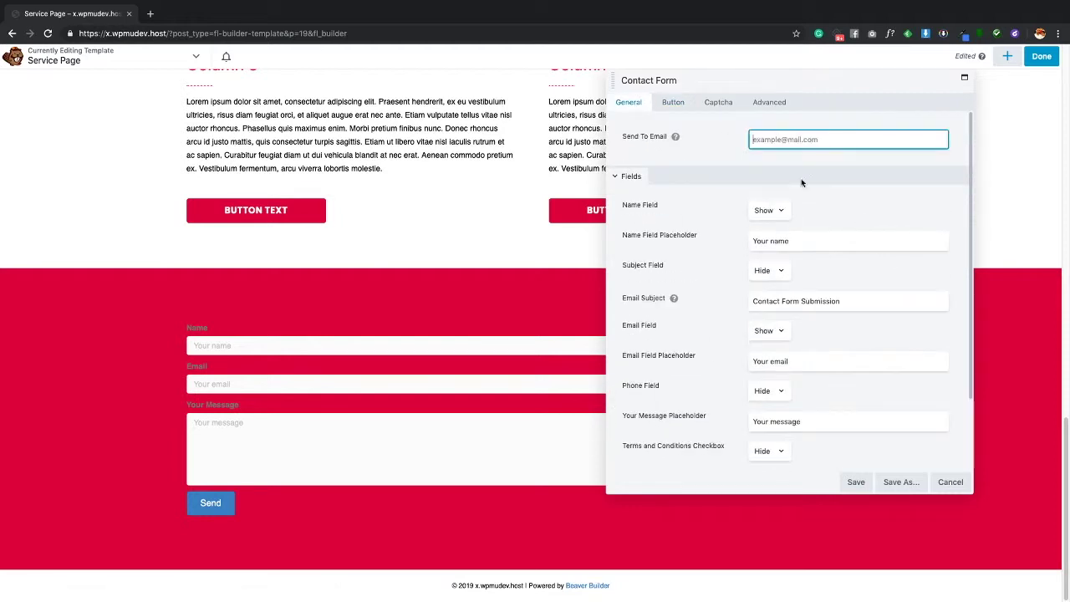
left_click(671, 112)
scroll(854, 291, "down", 3)
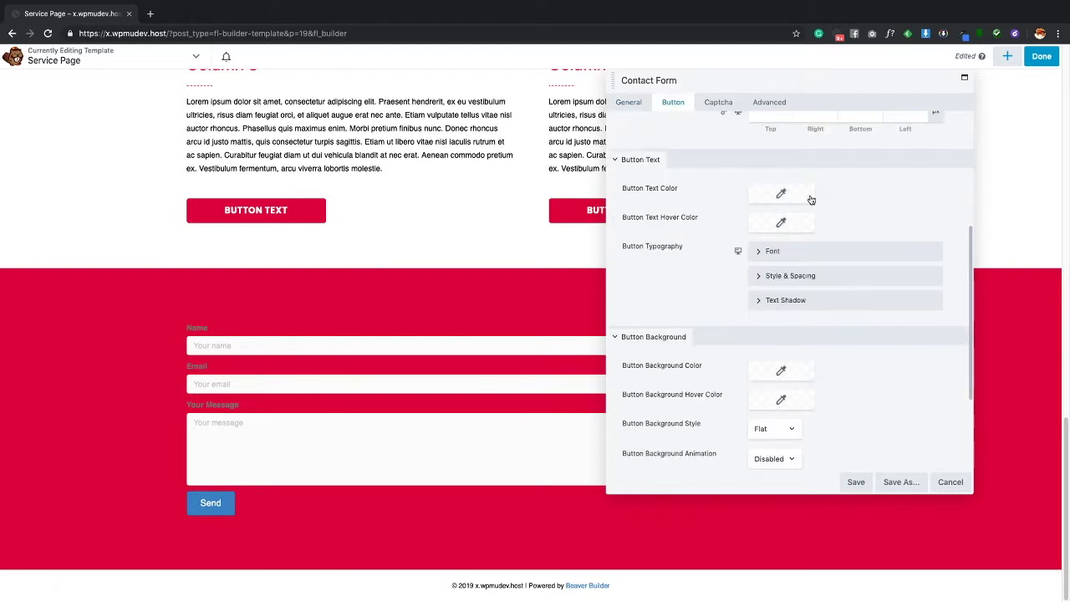
scroll(811, 199, "up", 1)
scroll(823, 355, "up", 5)
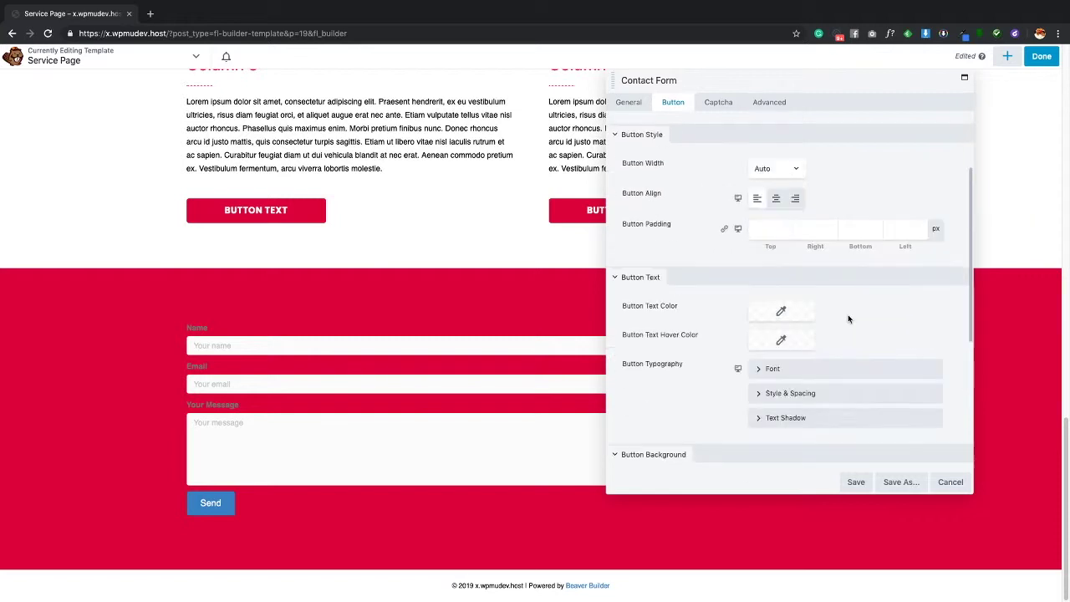
left_click(770, 102)
left_click(627, 105)
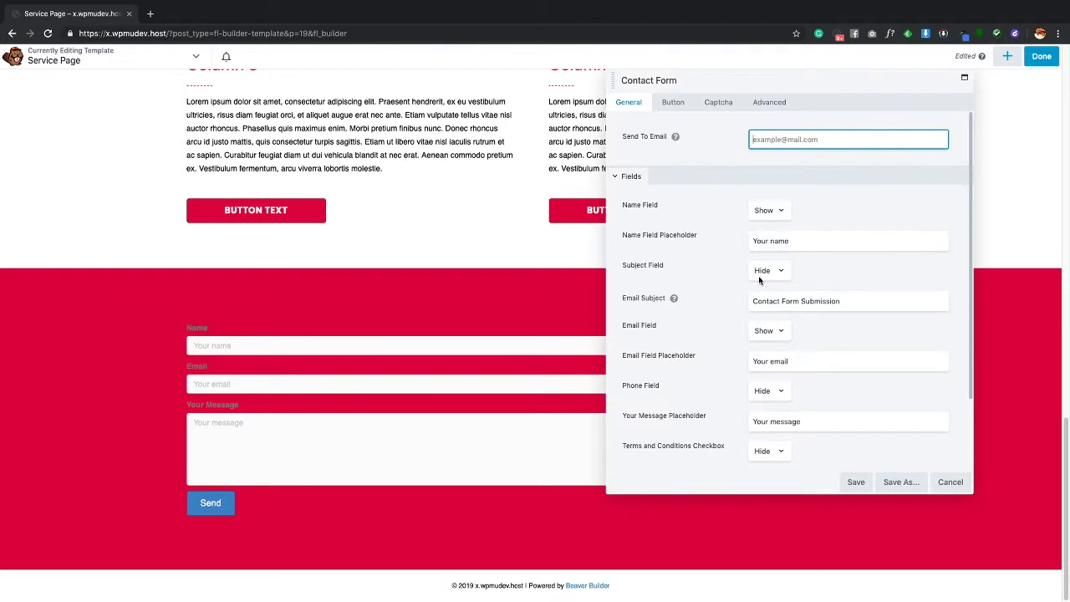
scroll(870, 270, "down", 2)
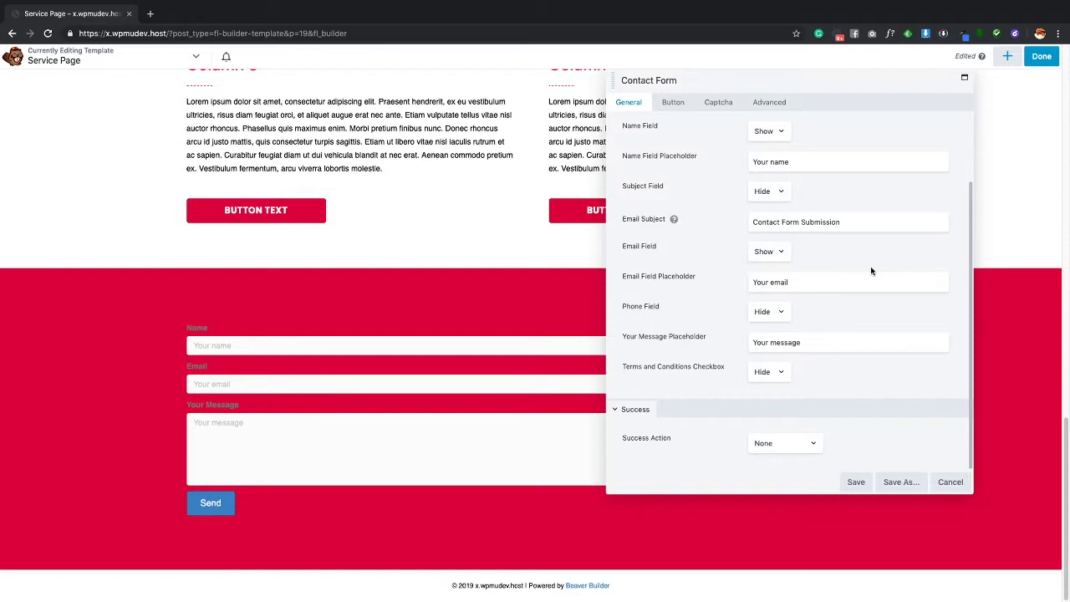
scroll(871, 270, "up", 2)
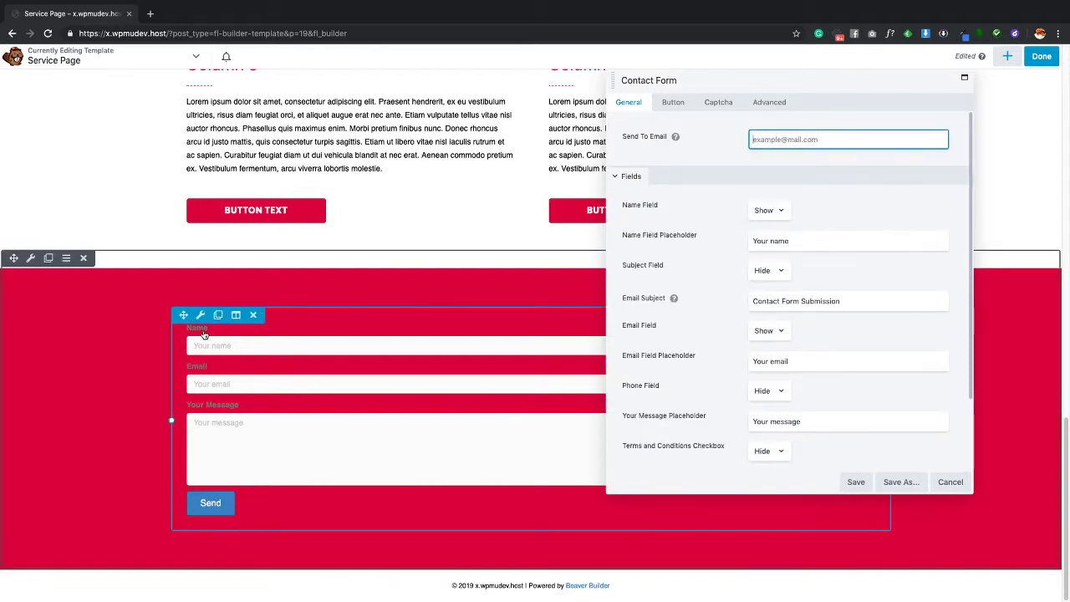
left_click(855, 482)
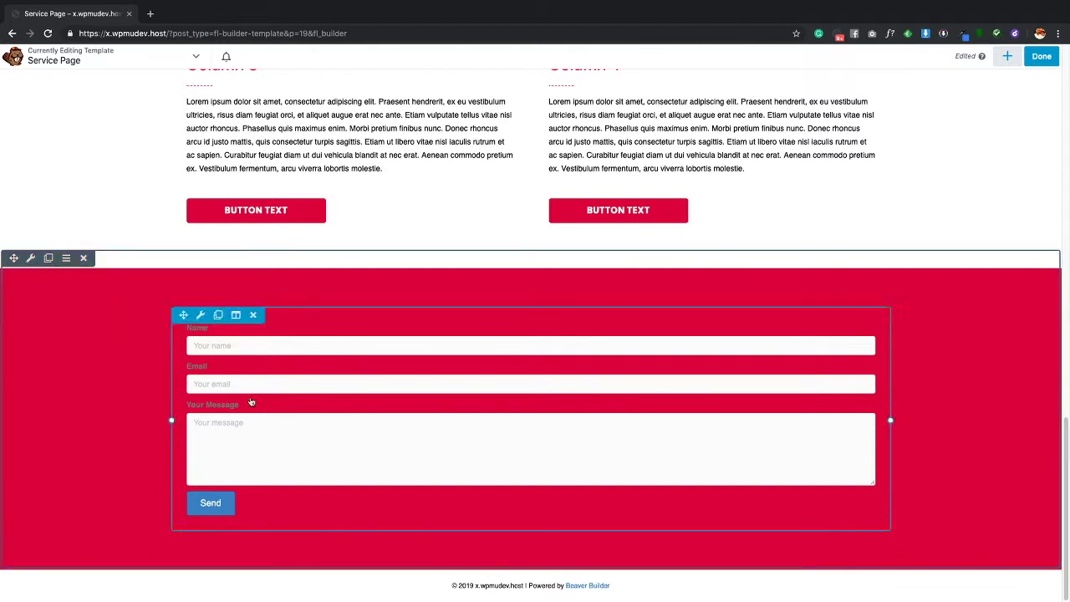
- Set the contact form row's text color to the #ffffff preset and save the row settings
left_click(32, 259)
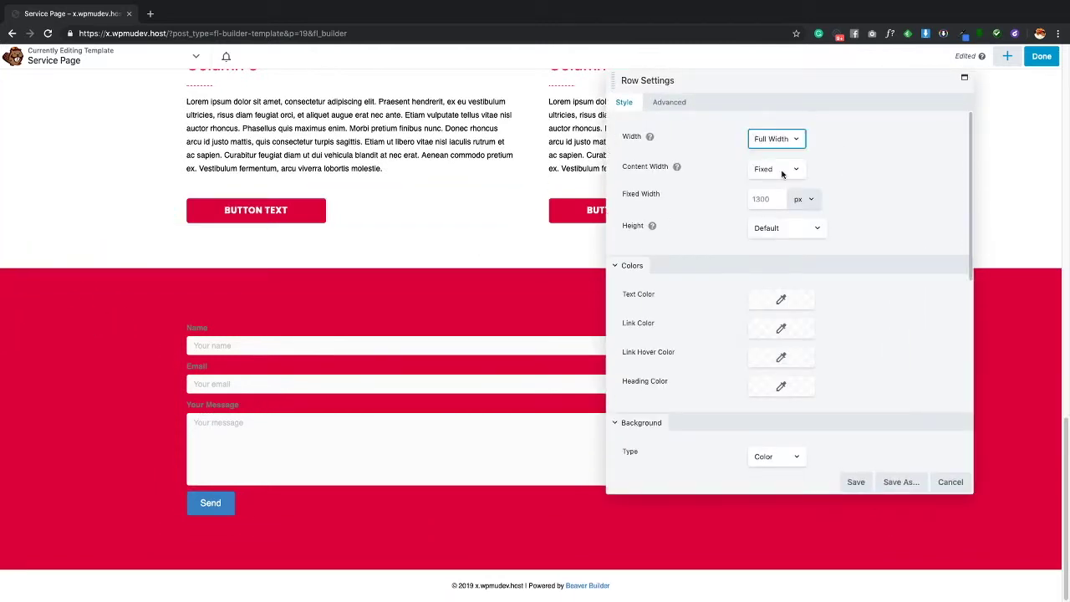
scroll(881, 282, "down", 1)
left_click(801, 288)
left_click(861, 449)
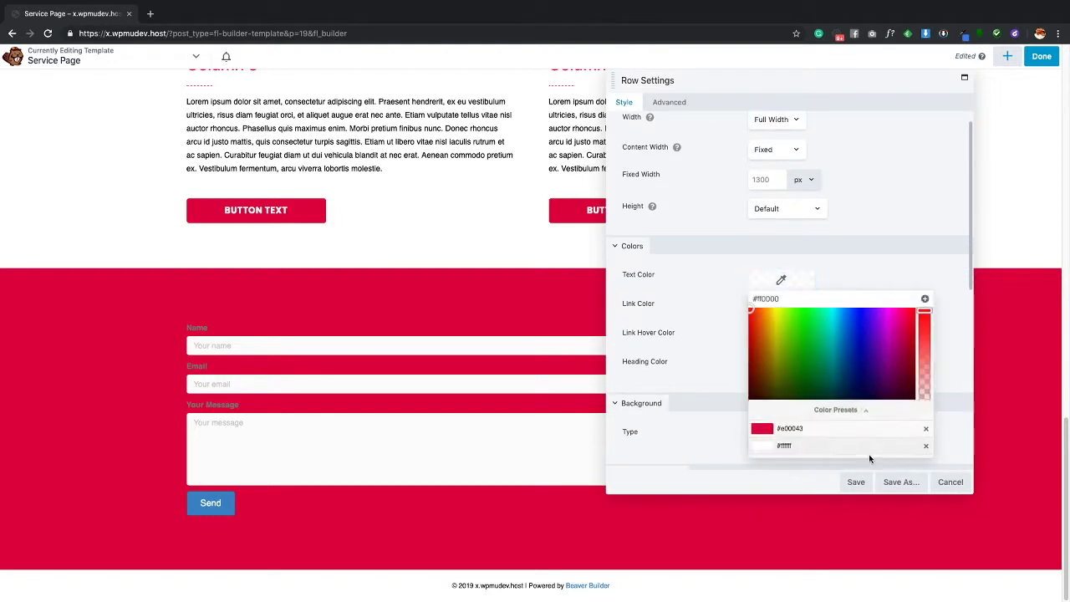
left_click(767, 342)
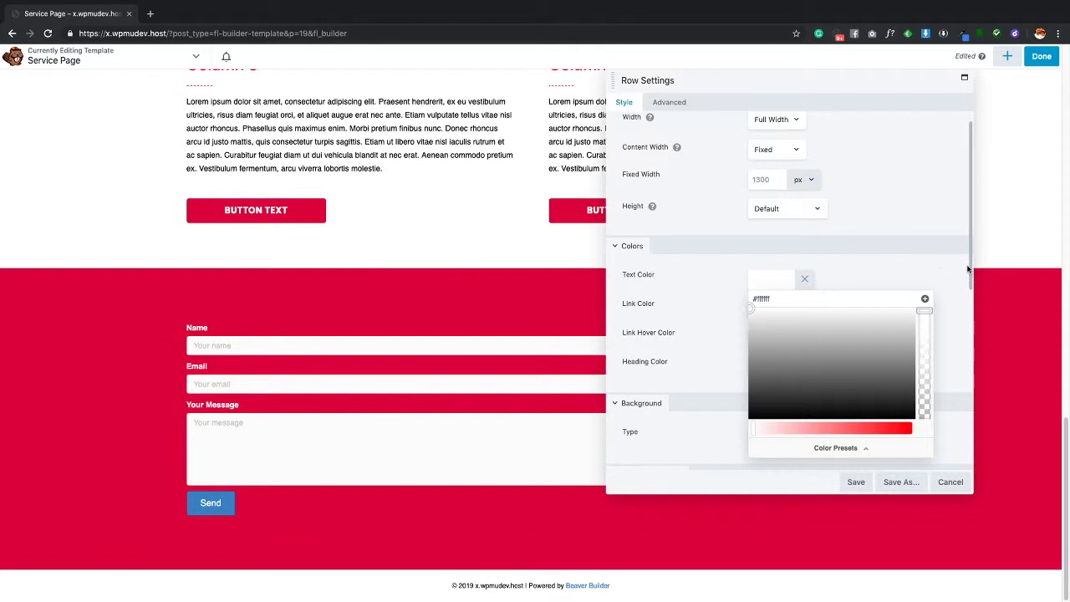
left_click(931, 273)
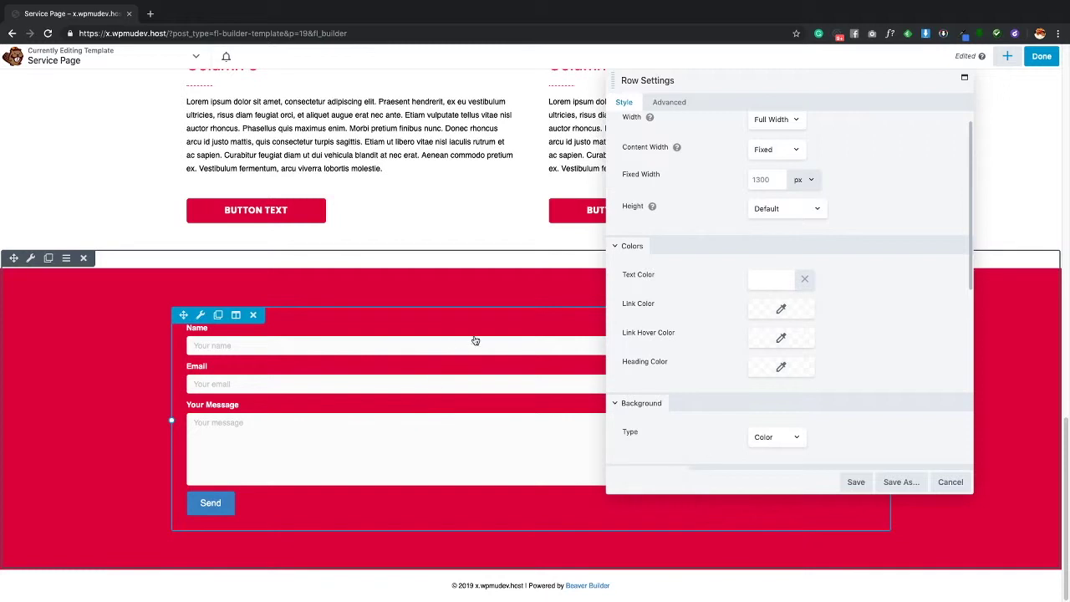
left_click(866, 481)
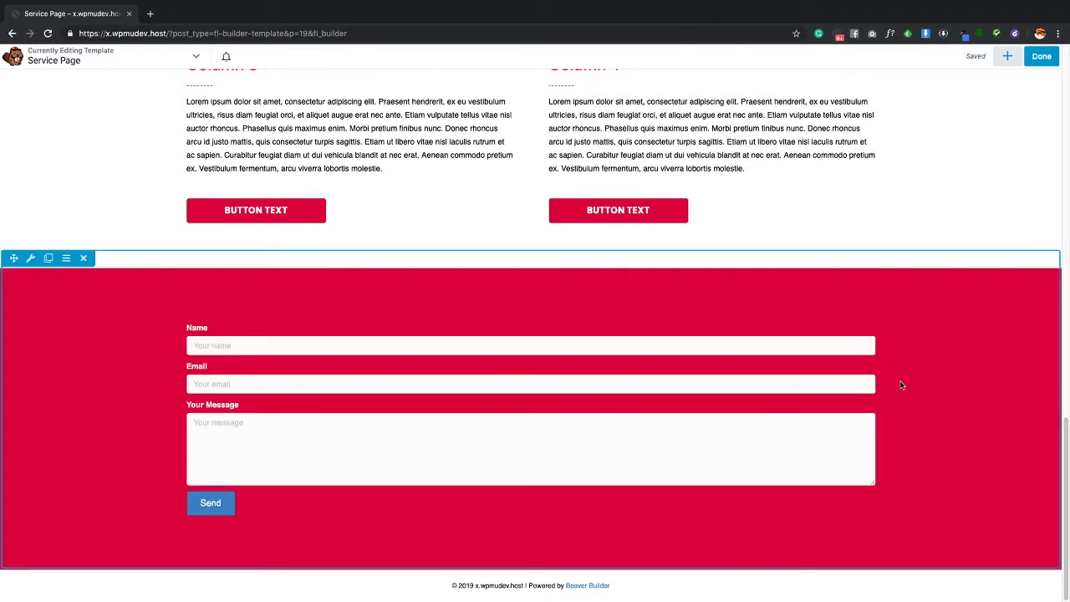
- Narrow the contact form to about 840 px and make its Send button centered with a Full Width setting
left_click_drag(891, 419, 745, 421)
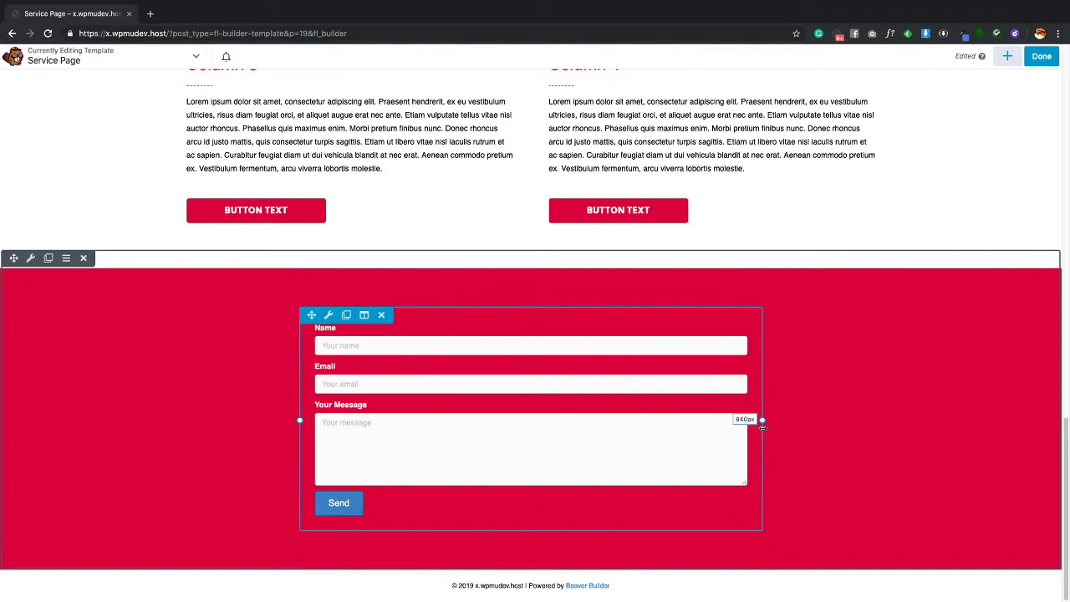
left_click(328, 316)
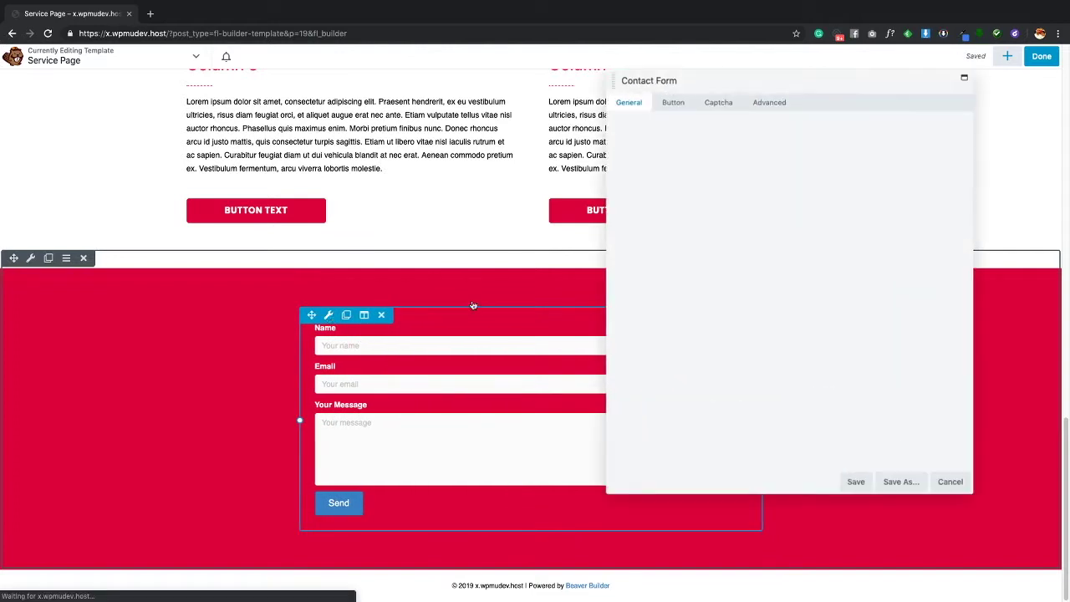
left_click(686, 104)
left_click(776, 310)
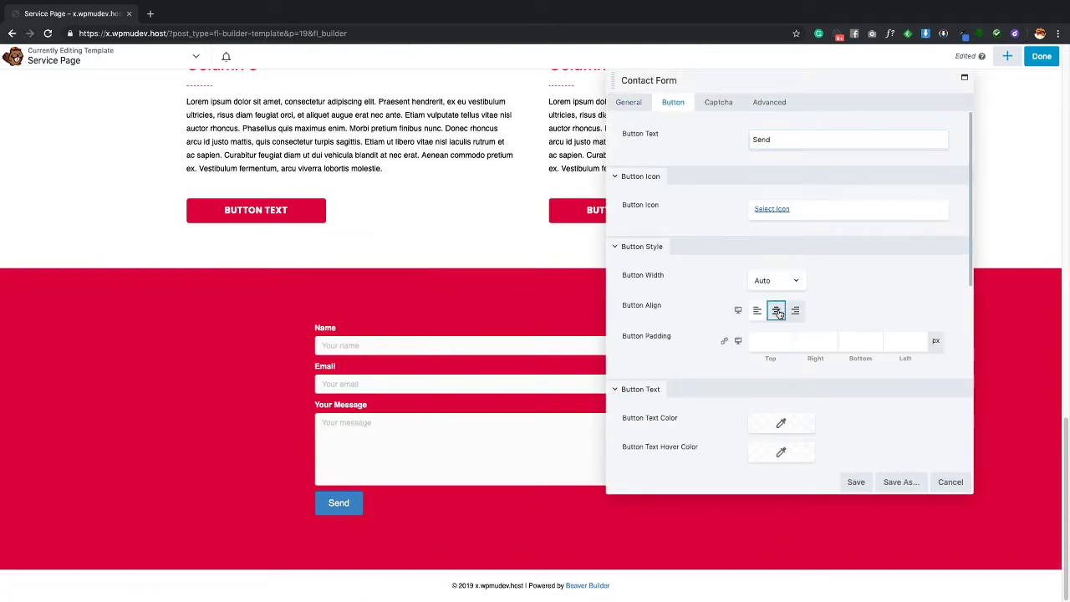
left_click(776, 283)
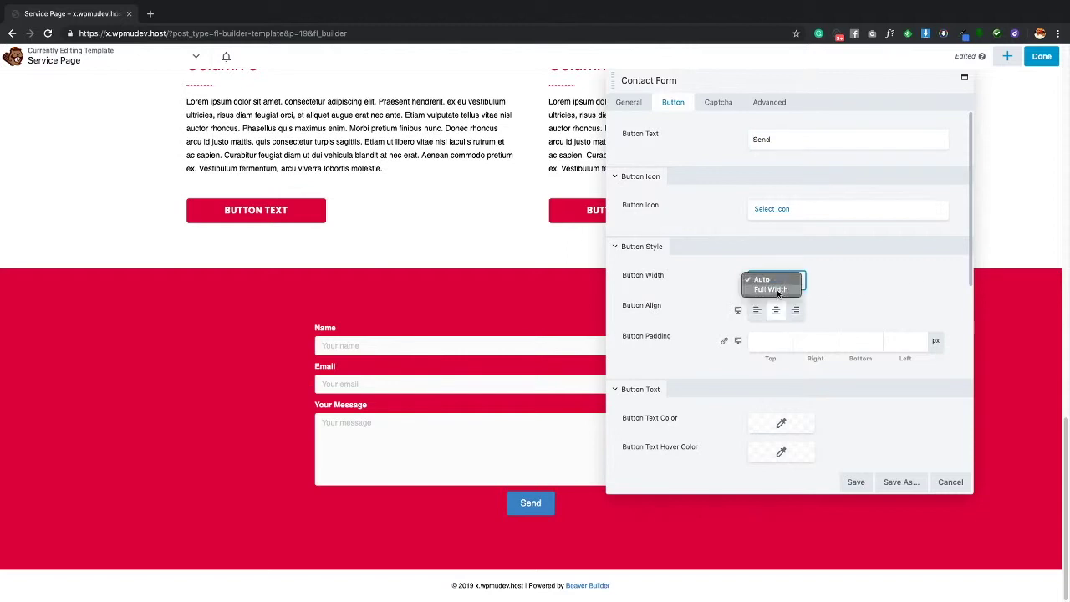
left_click(770, 289)
- Set the Send button's background color to the #ffffff preset
scroll(878, 283, "down", 4)
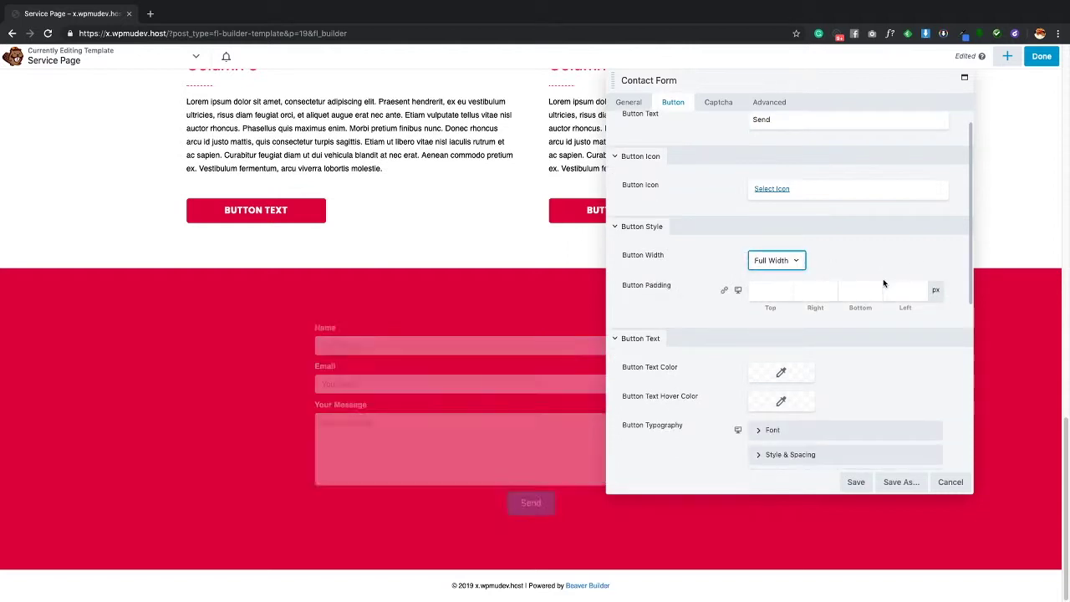
scroll(851, 352, "down", 5)
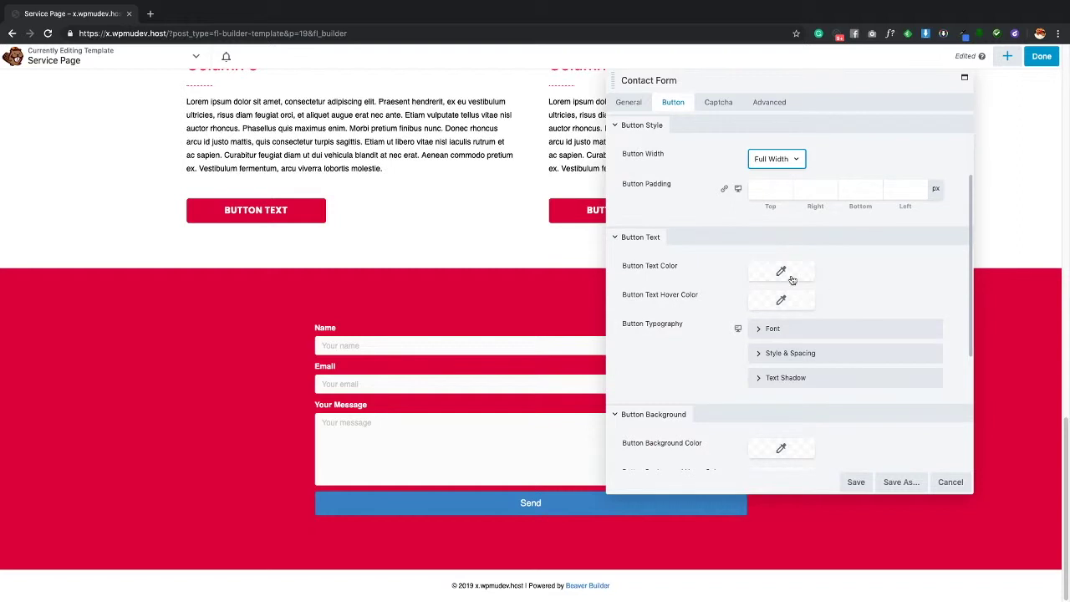
left_click(796, 334)
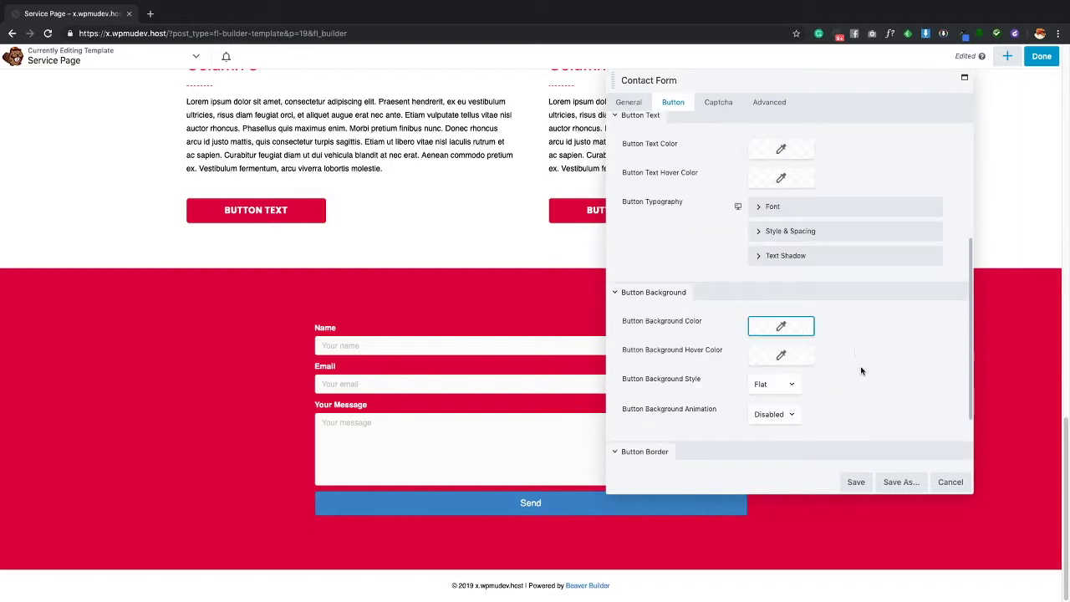
left_click(839, 491)
left_click(777, 380)
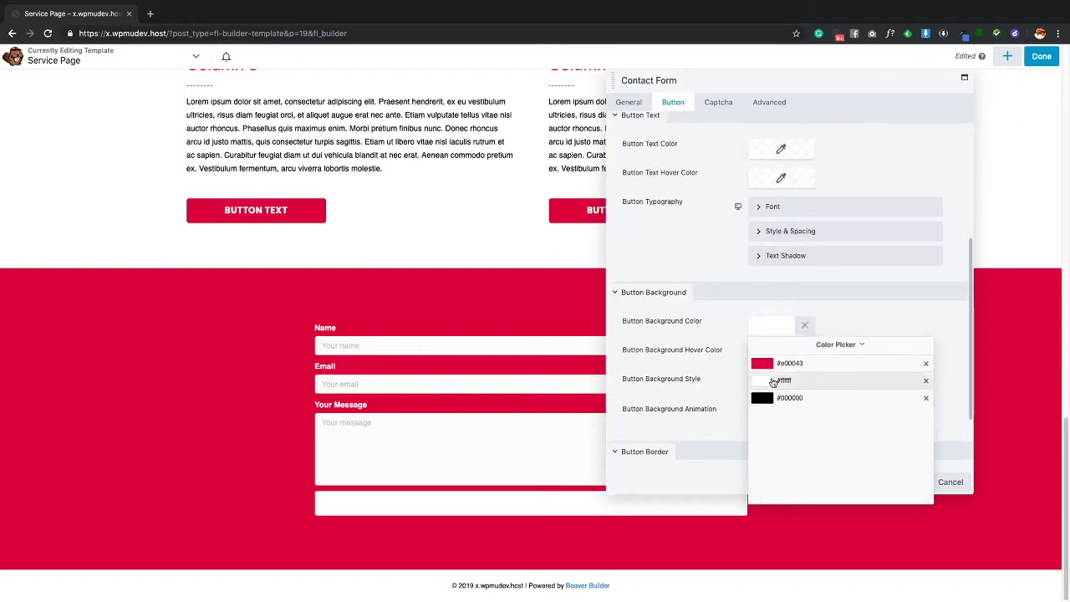
left_click(861, 328)
- Set the Send button's background hover color to the #ffffff preset with reduced opacity
left_click(805, 358)
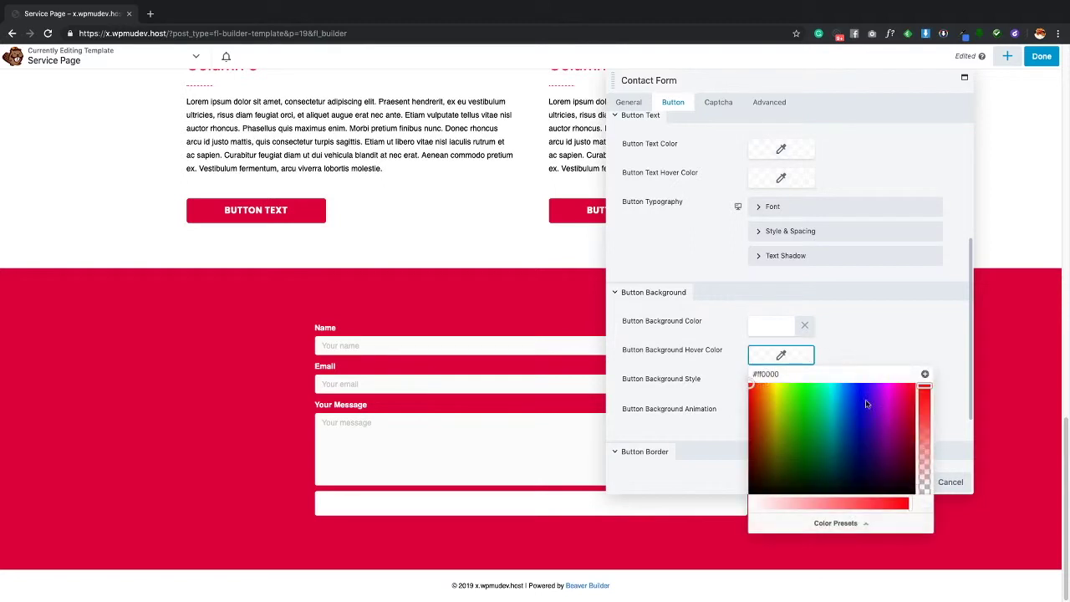
left_click(784, 533)
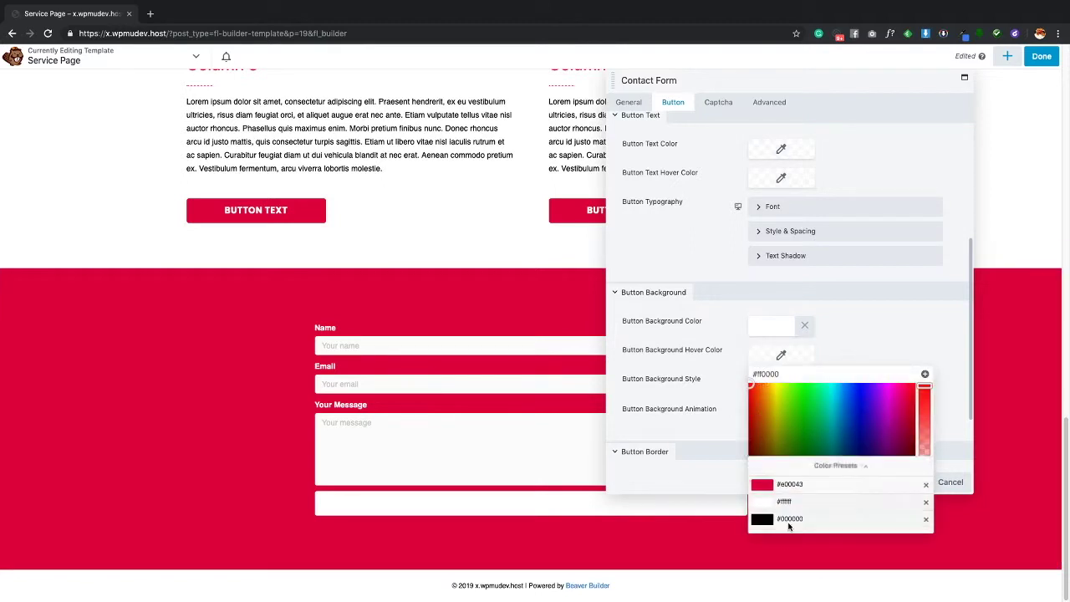
left_click(778, 407)
left_click(849, 350)
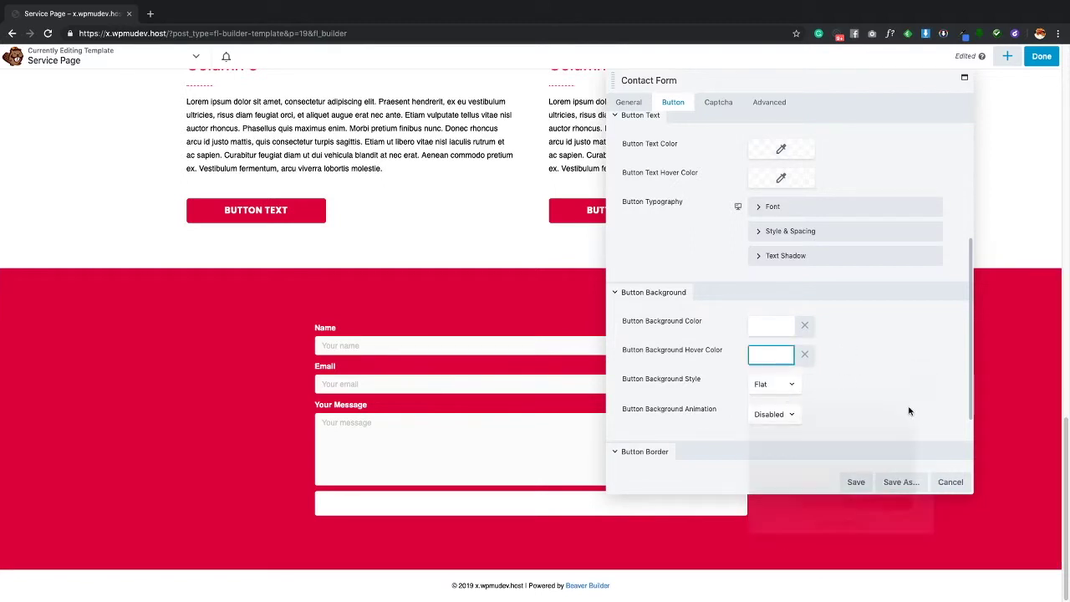
left_click(887, 354)
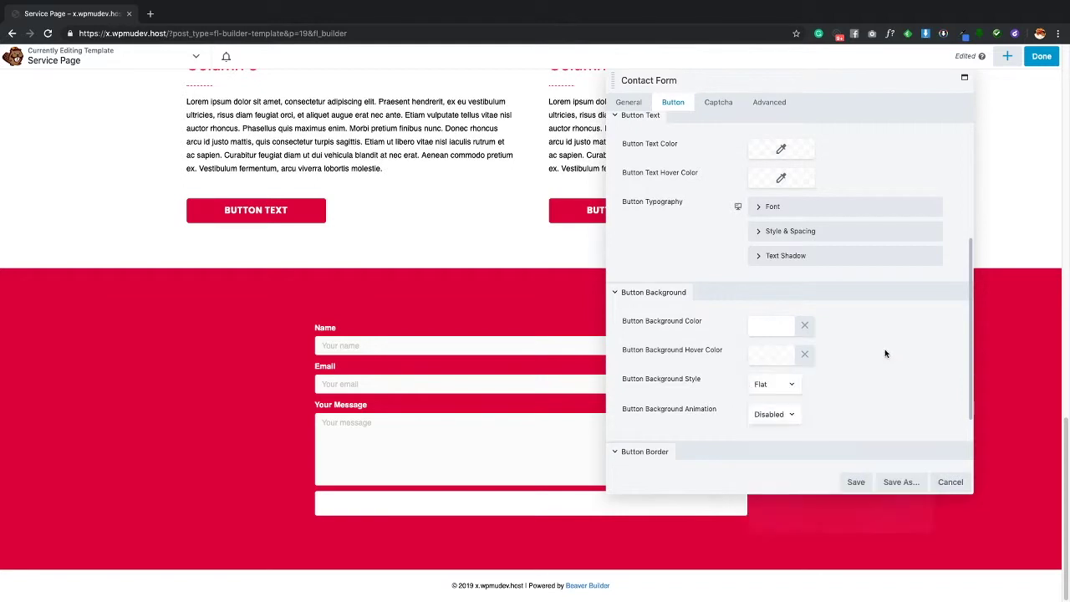
- Set the Send button's text color to the #e00043 preset
scroll(867, 351, "up", 2)
left_click(788, 418)
left_click(770, 304)
left_click(883, 268)
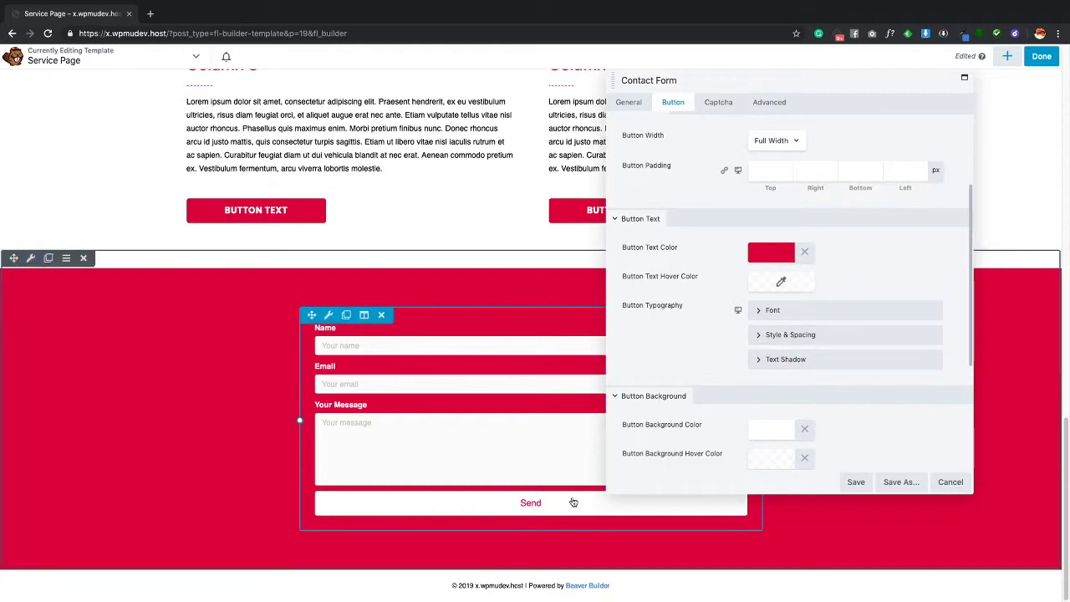
- Apply the uppercase (TT) transform to the Send button's typography
left_click(791, 318)
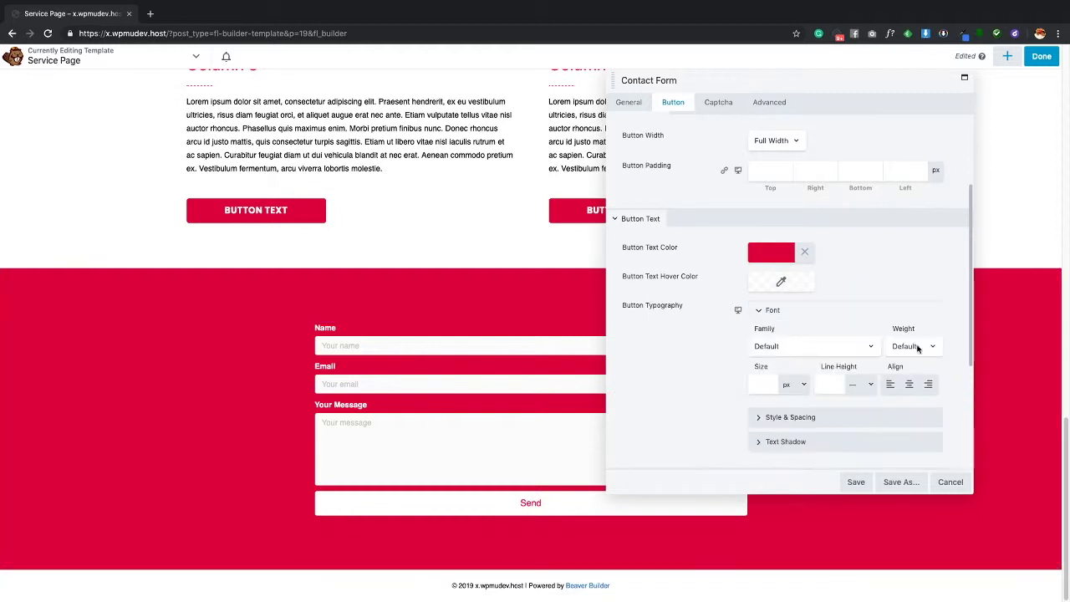
left_click(791, 419)
scroll(848, 389, "down", 2)
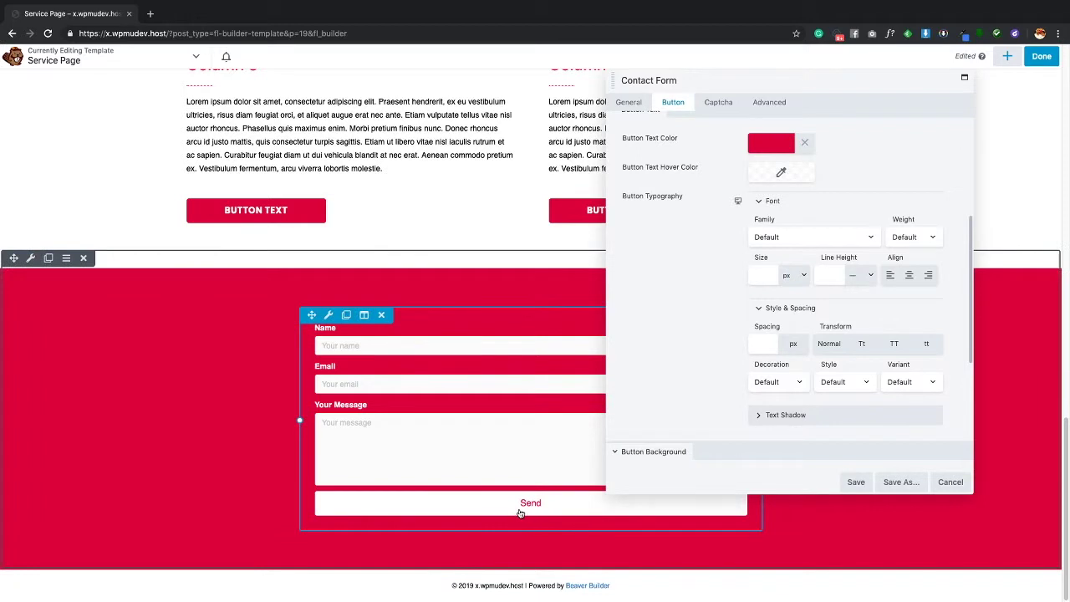
left_click(894, 345)
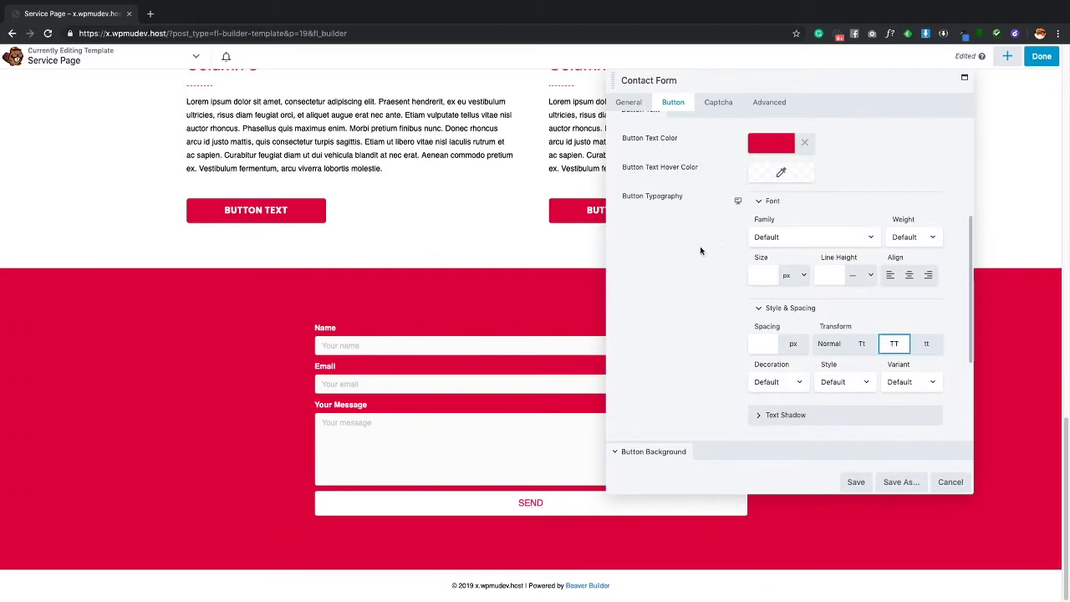
- Set the Send button's border hover color to the #ffffff preset
scroll(745, 271, "down", 3)
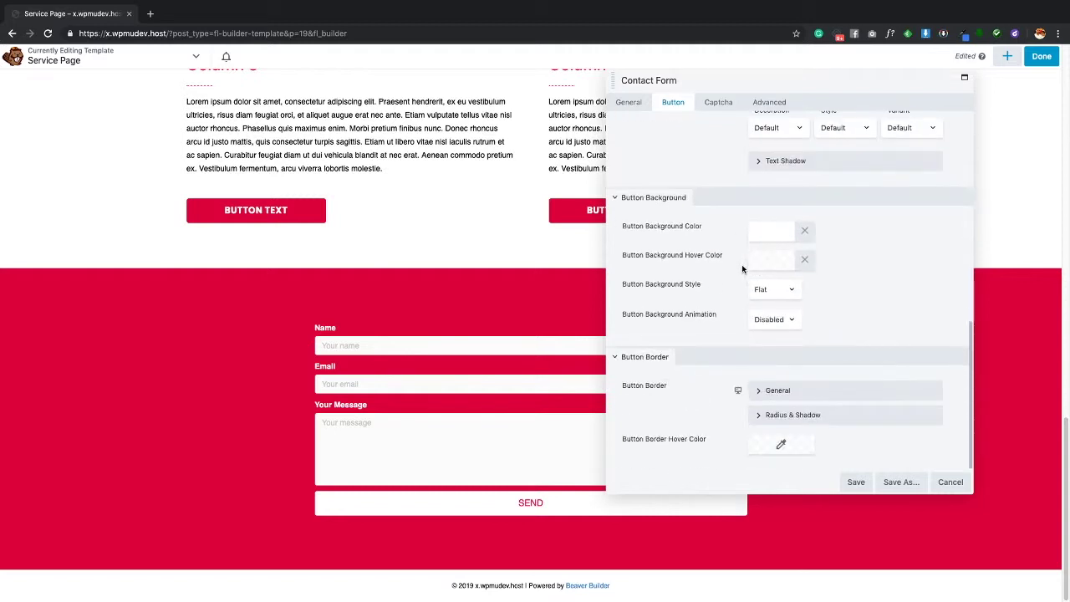
left_click(814, 389)
scroll(936, 406, "down", 1)
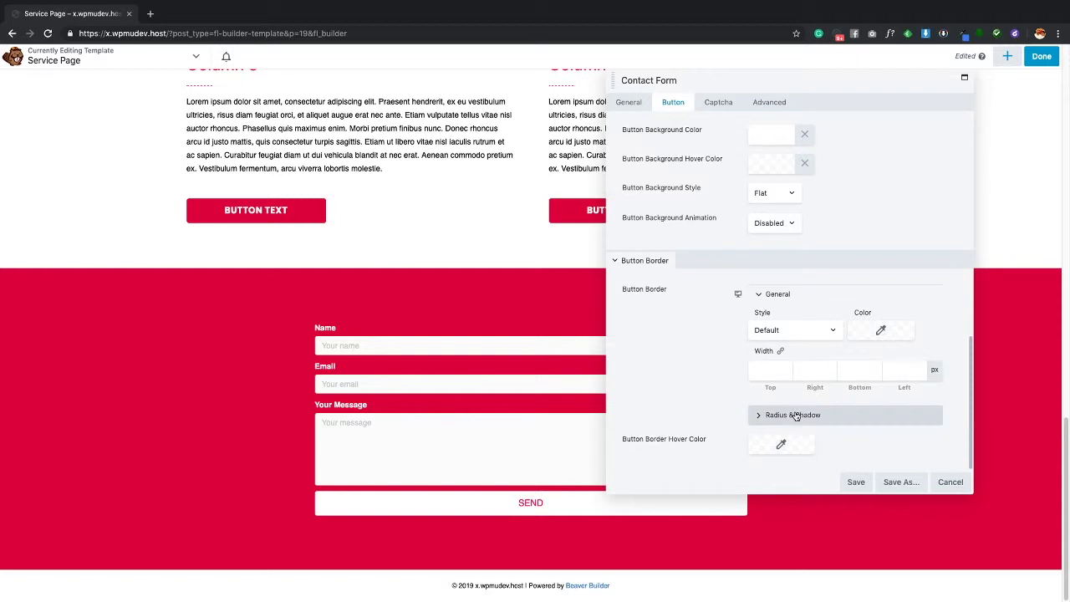
left_click(780, 443)
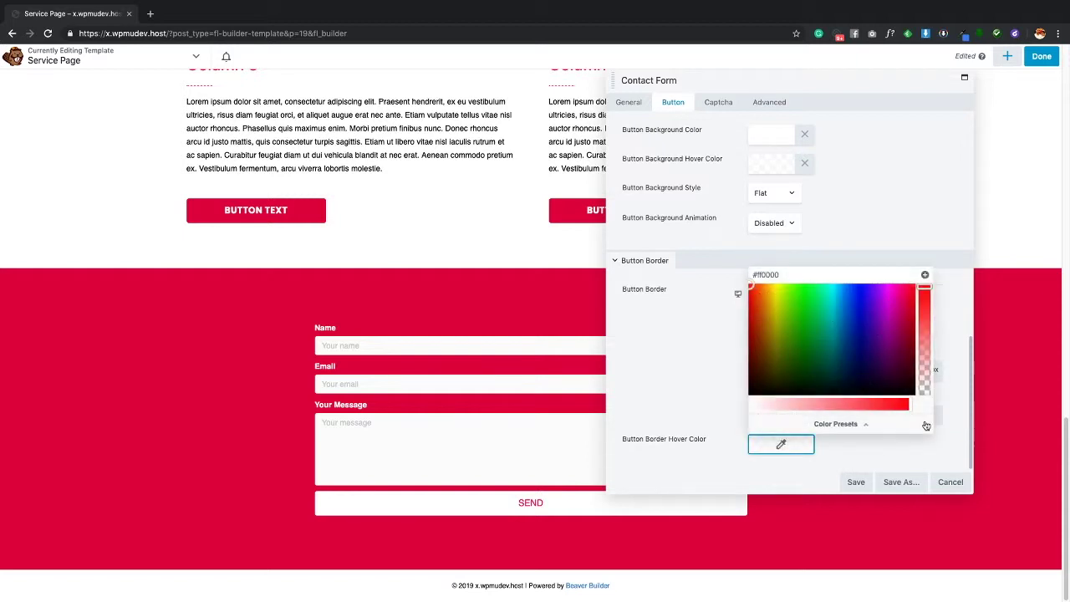
left_click(836, 424)
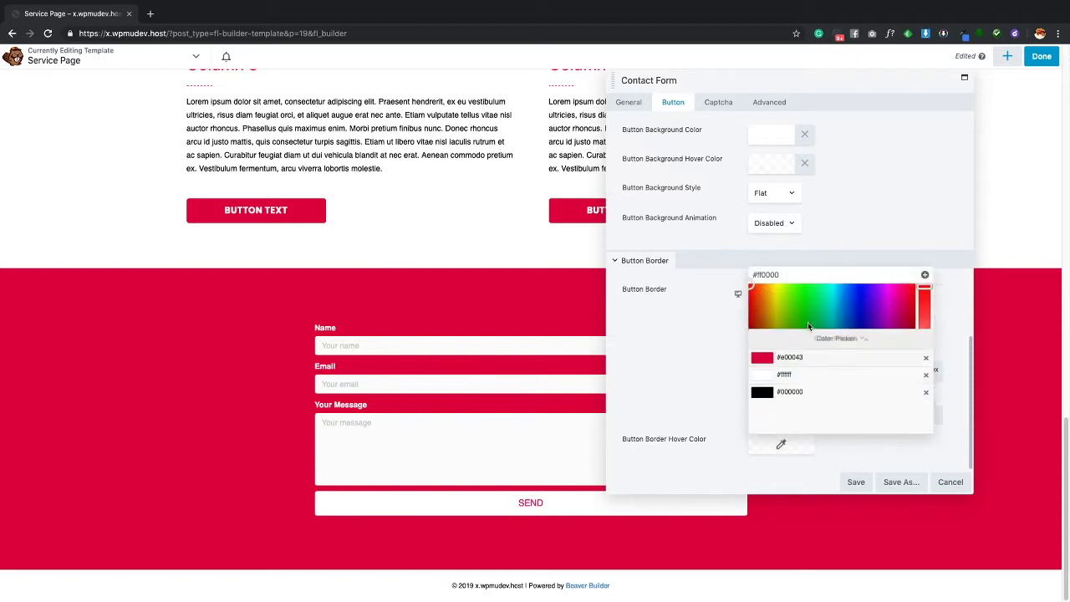
left_click(760, 306)
left_click(702, 368)
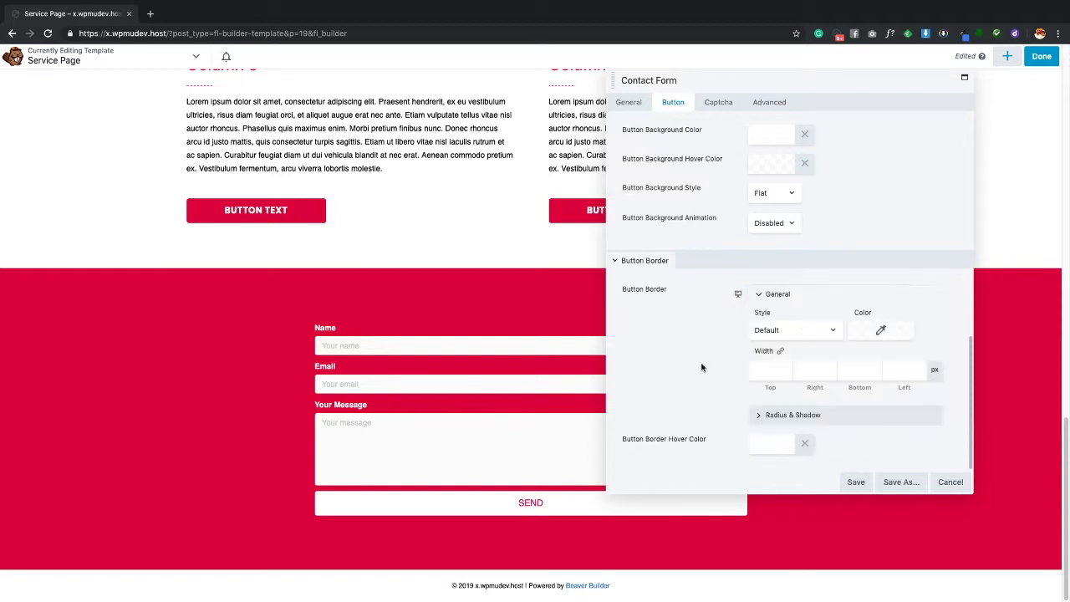
- Give the Send button a Solid border in the fully transparent color rgba(255,0,0,0)
left_click(786, 331)
left_click(786, 352)
left_click(881, 332)
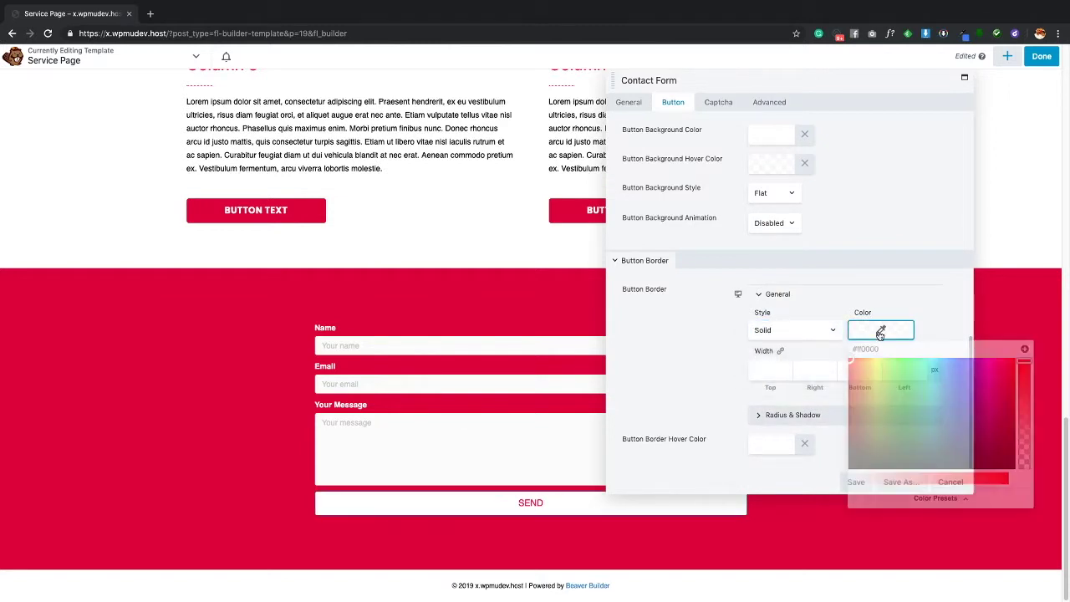
left_click(669, 369)
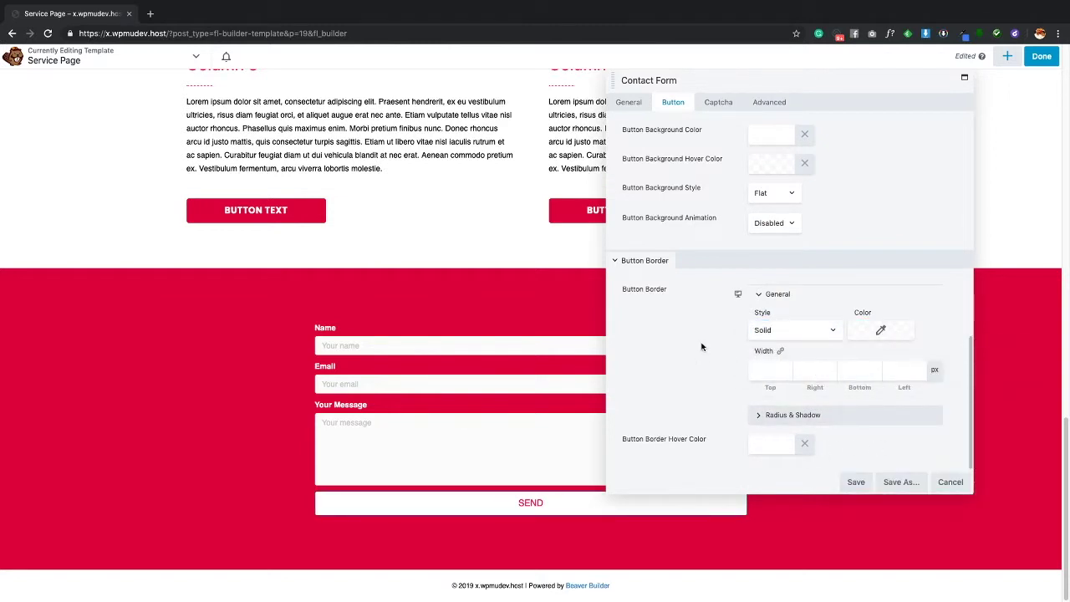
left_click(875, 334)
left_click_drag(1026, 363, 1025, 467)
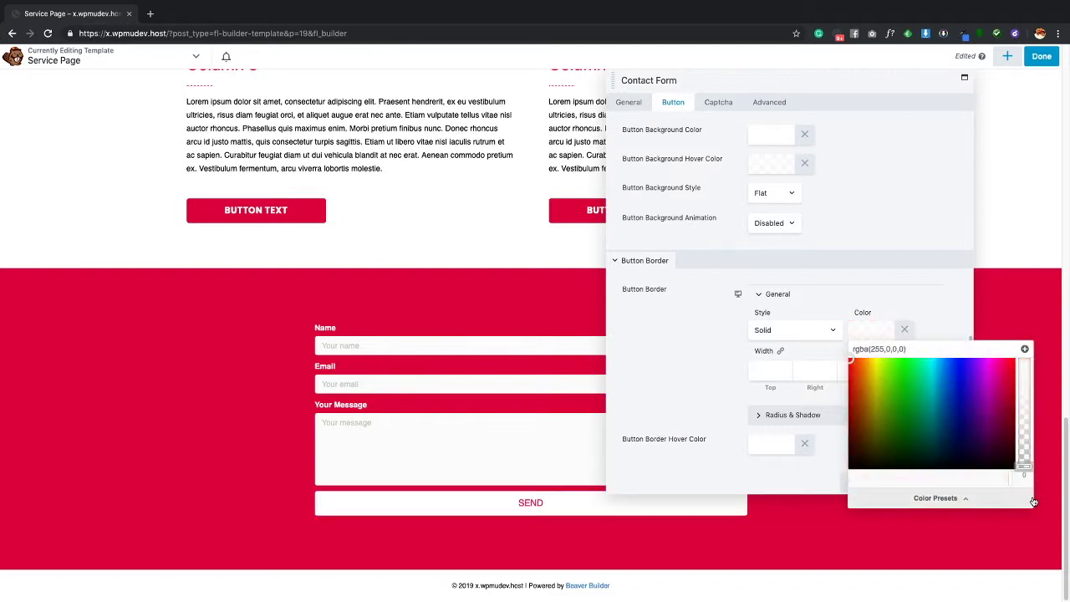
left_click(692, 360)
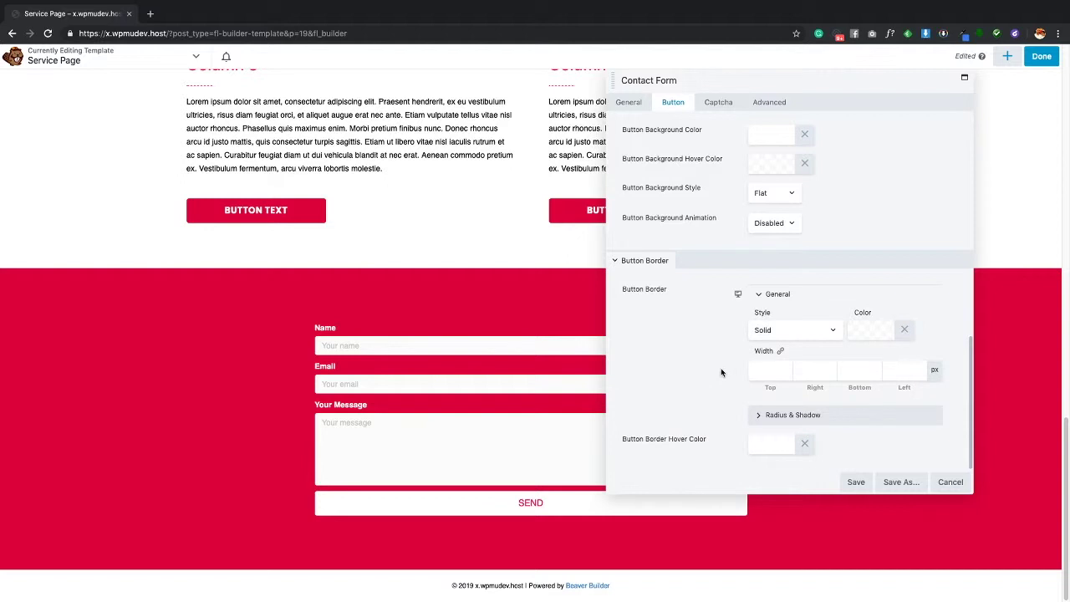
- Set the Send button's border width to 2 px on all four sides and save the contact form module
left_click(775, 415)
scroll(865, 389, "down", 3)
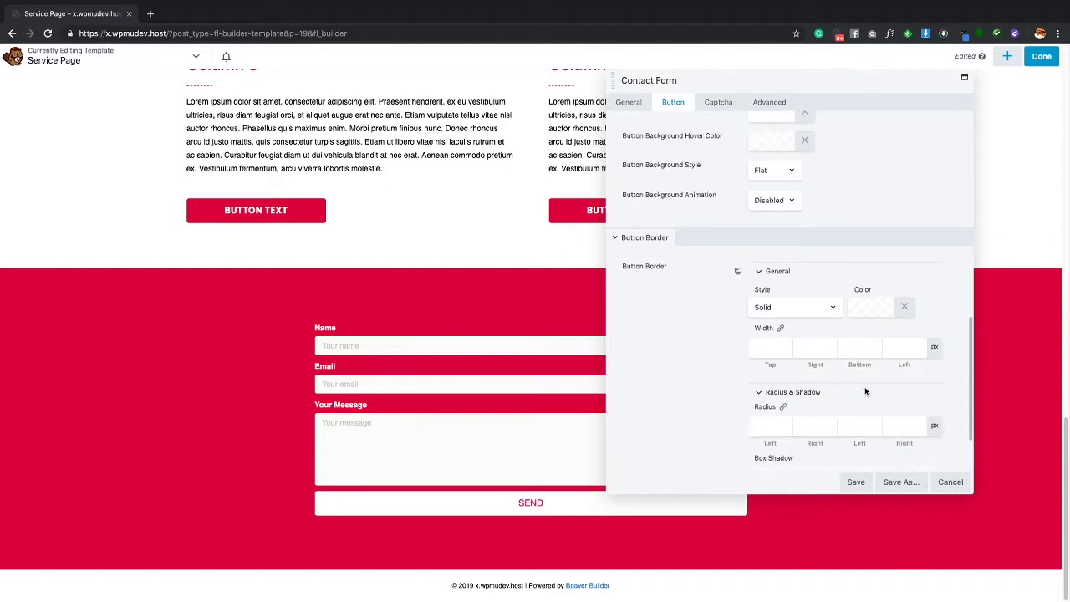
scroll(801, 332, "up", 2)
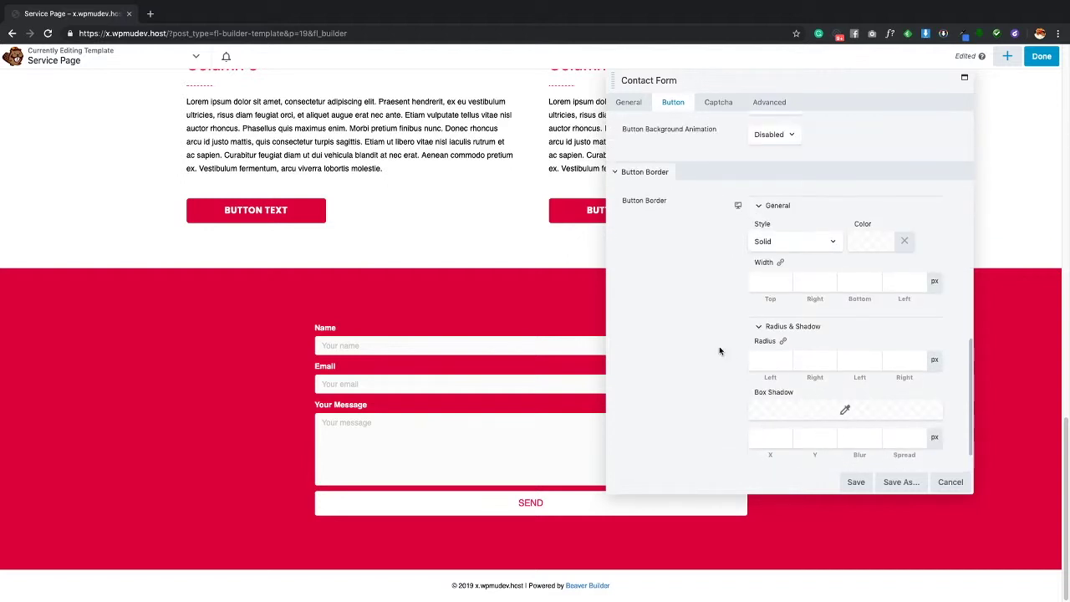
left_click(765, 301)
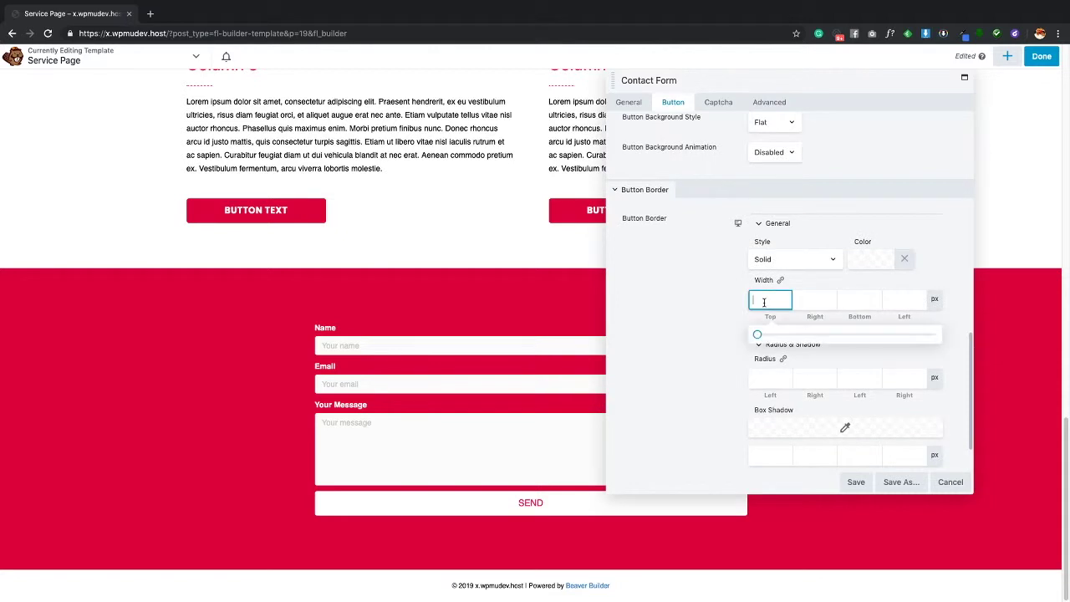
type("2")
key("Tab")
type("2")
key("Tab")
type("2")
key("Tab")
type("2")
left_click(858, 482)
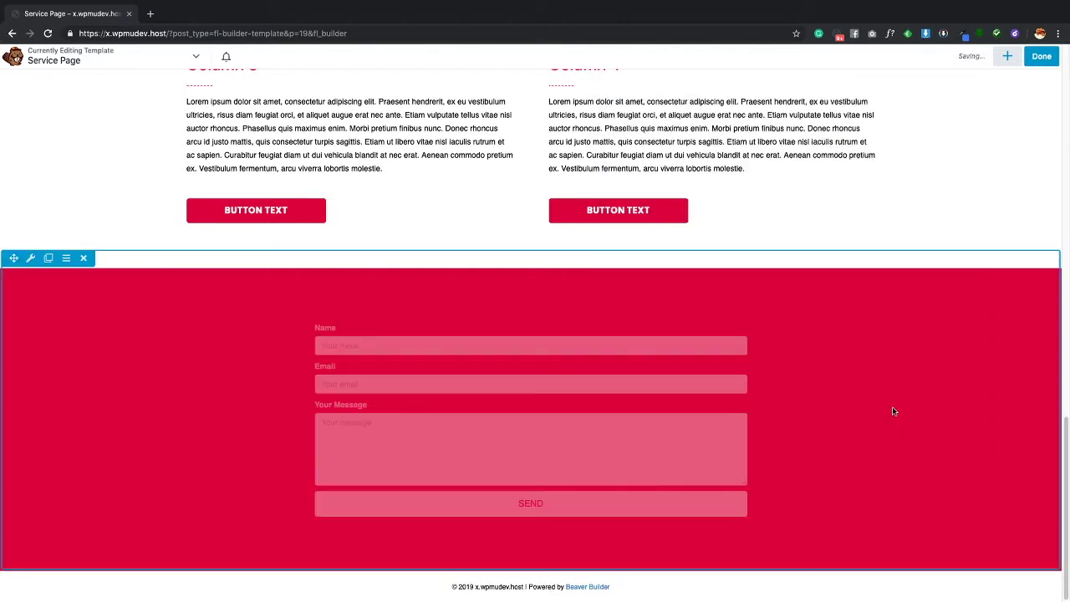
- Preview the page at desktop width from the hero down to the contact form, and return to editing
key("p")
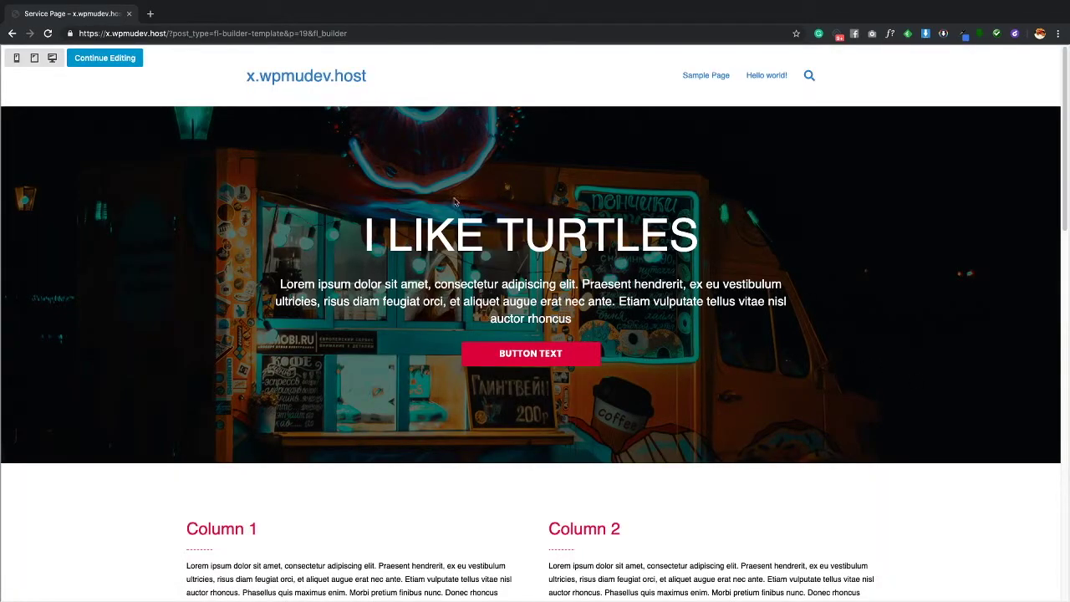
scroll(769, 245, "down", 6)
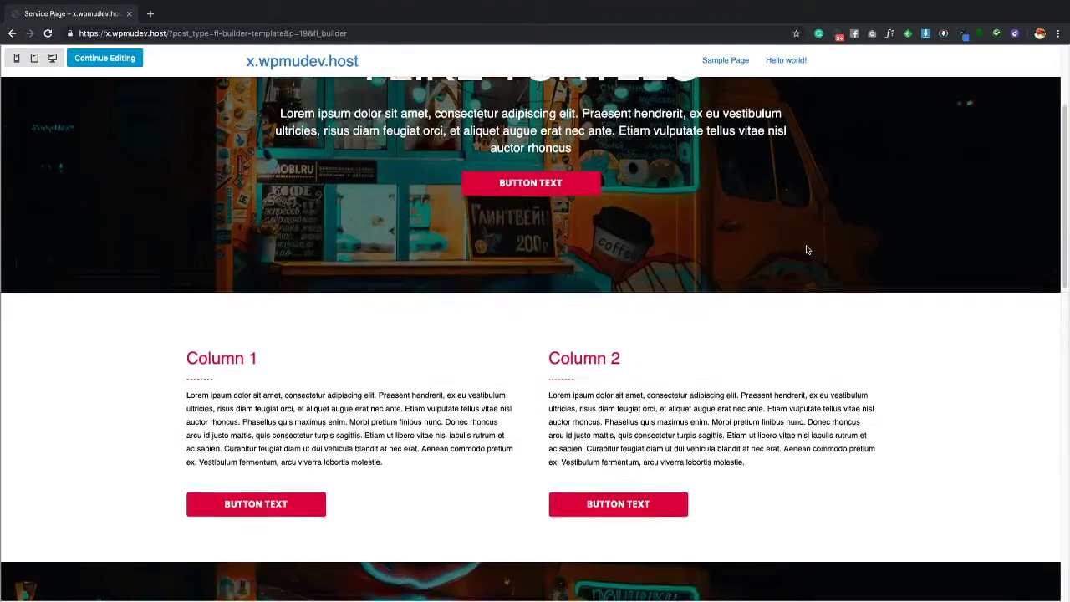
scroll(807, 250, "down", 3)
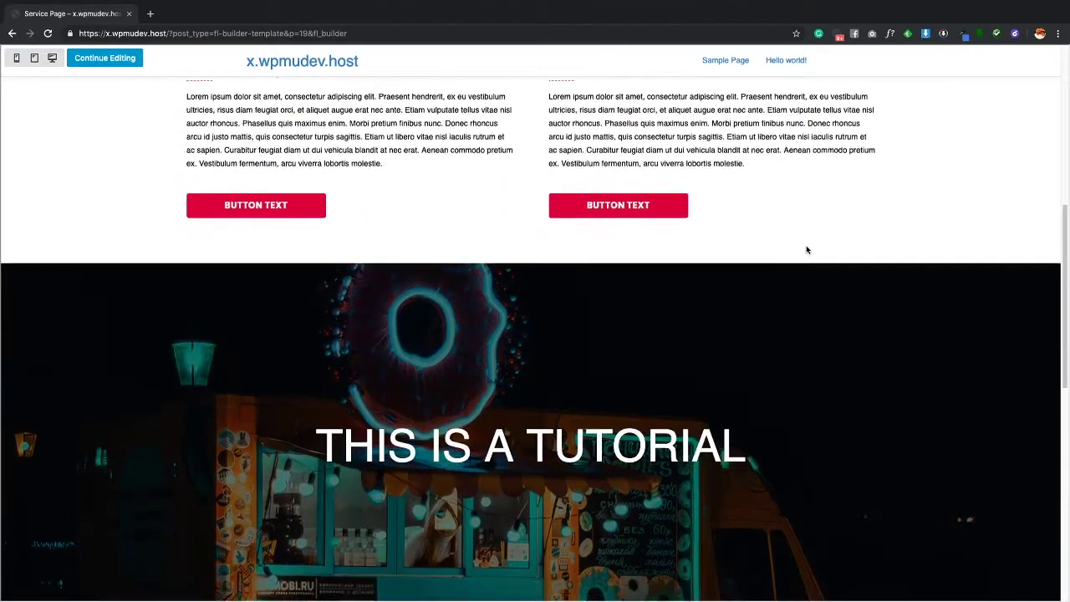
scroll(807, 250, "down", 2)
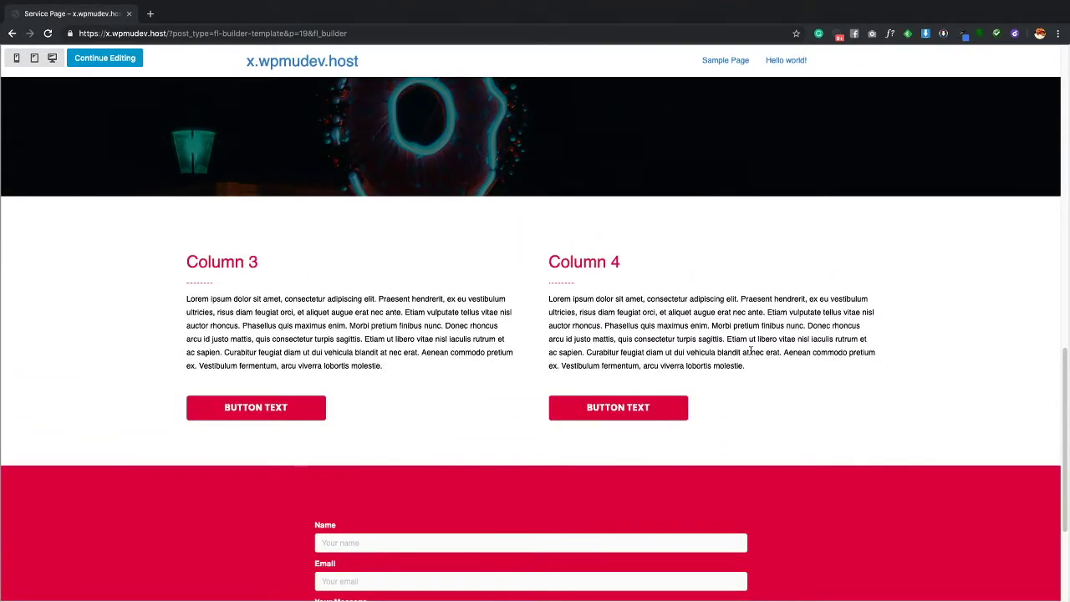
scroll(786, 350, "down", 3)
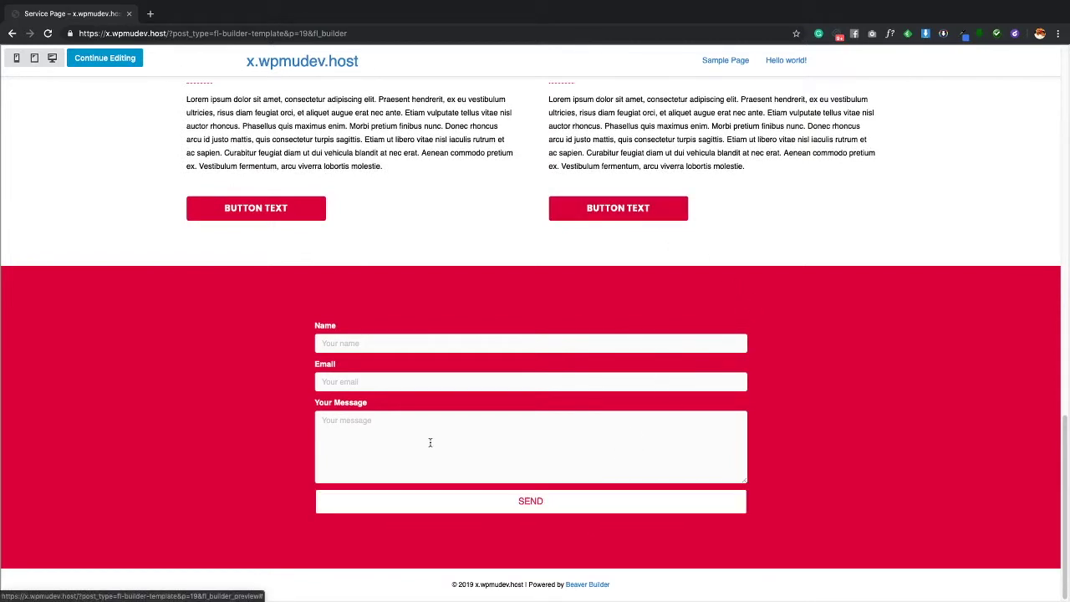
scroll(972, 393, "up", 6)
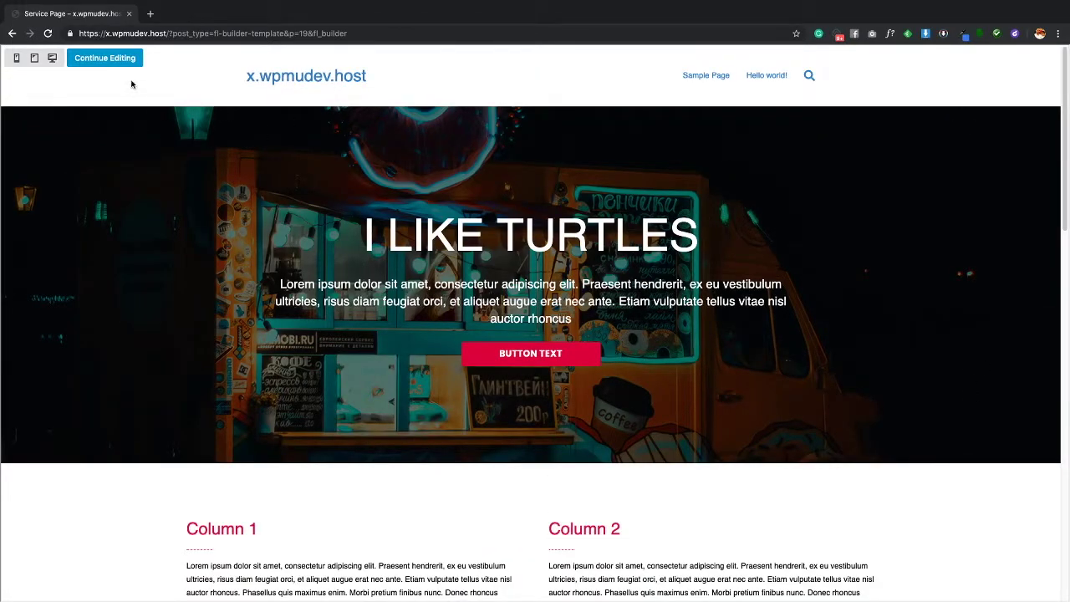
left_click(107, 58)
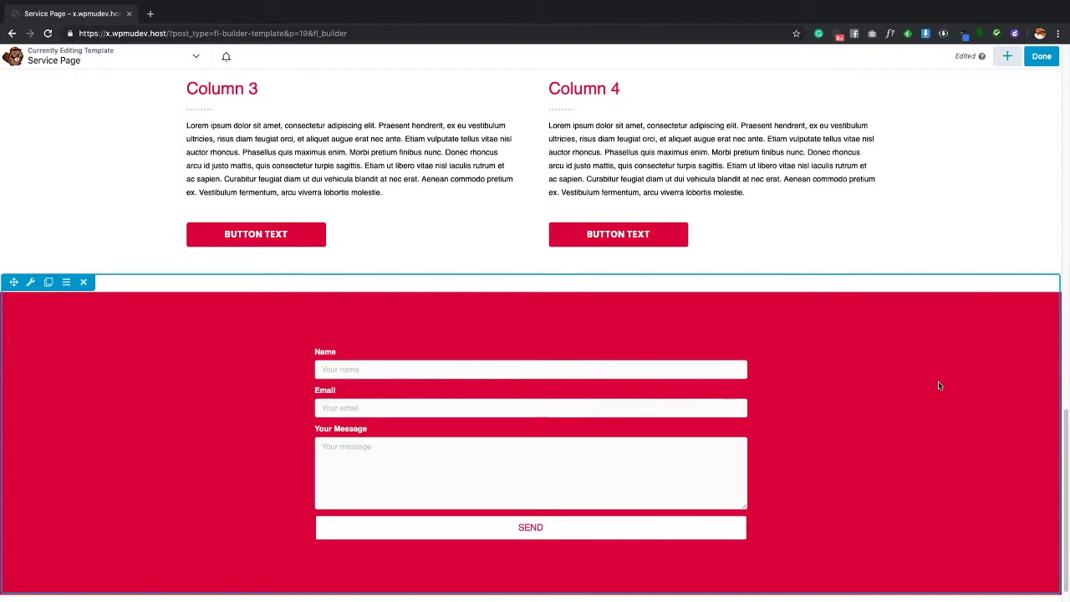
- Duplicate the "THIS IS A TUTORIAL" heading, place the copy above the contact form in the red row and open its settings
scroll(814, 284, "up", 10)
scroll(814, 284, "down", 6)
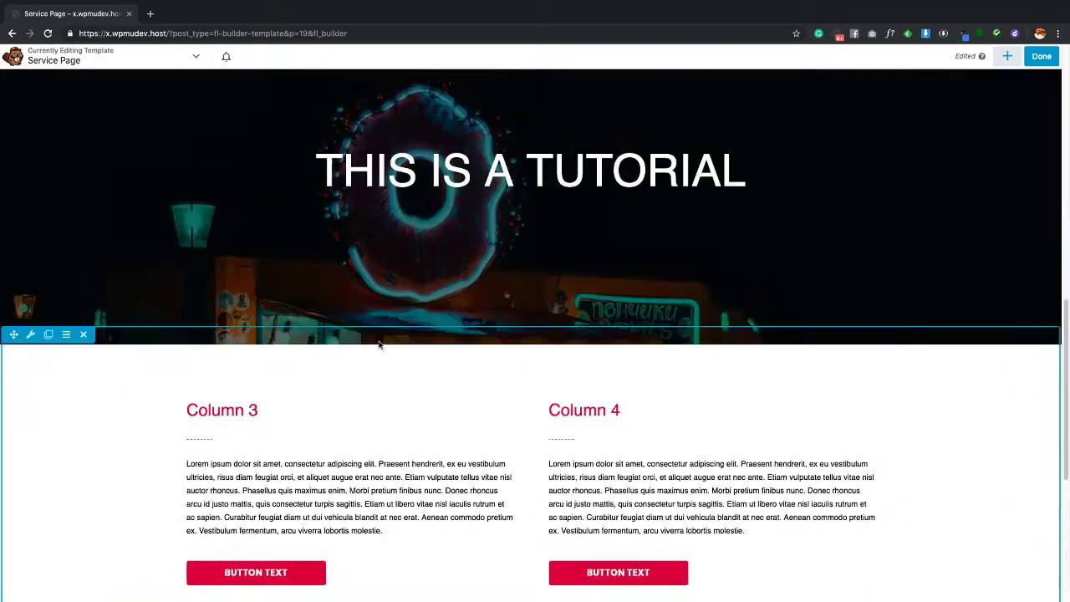
left_click(309, 133)
left_click_drag(272, 132, 510, 247)
left_click(747, 329)
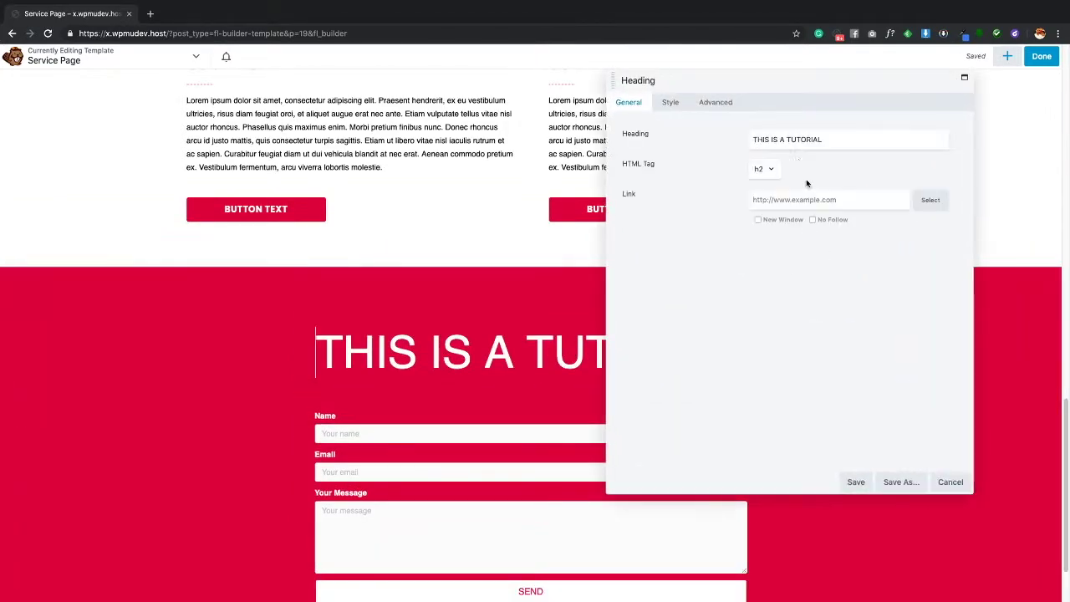
- Change the copied heading's text to "CONTACT US" and save it
left_click_drag(826, 140, 725, 120)
type("CONTACT US")
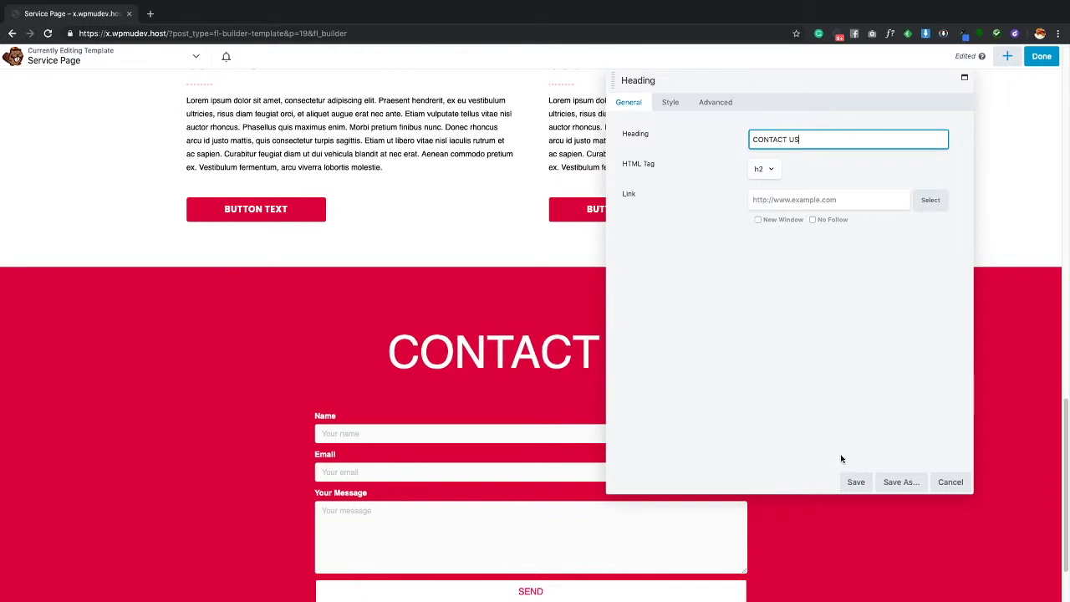
left_click(856, 482)
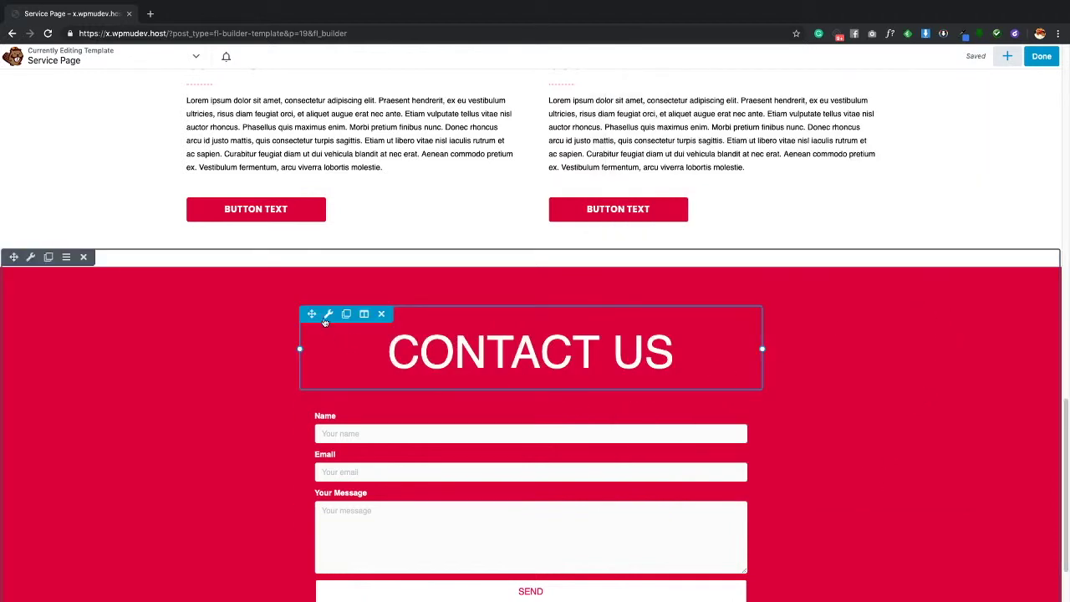
- Set the CONTACT US heading's bottom margin to 0 px and save the module
left_click(327, 315)
left_click(721, 103)
double_click(834, 159)
type("0")
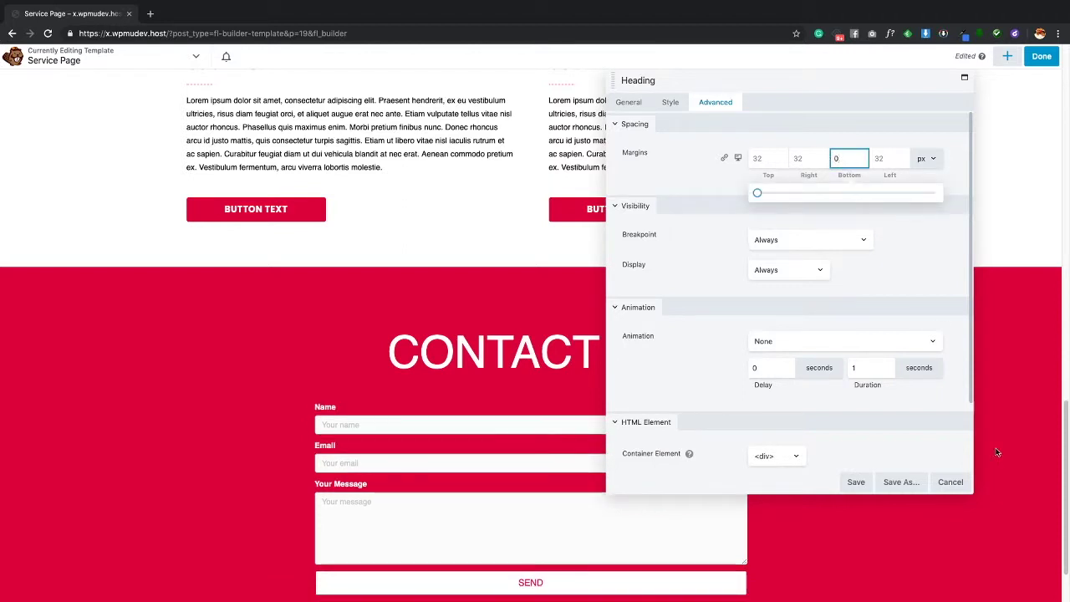
left_click(856, 482)
- Check the contact row and preview the whole page again at desktop width
scroll(928, 326, "down", 2)
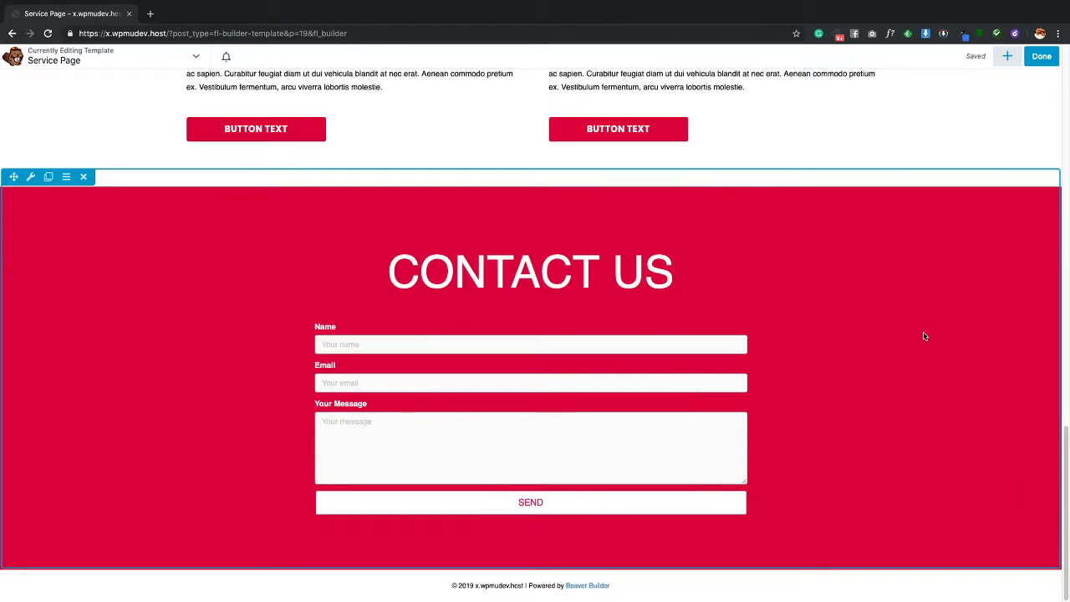
scroll(585, 279, "up", 10)
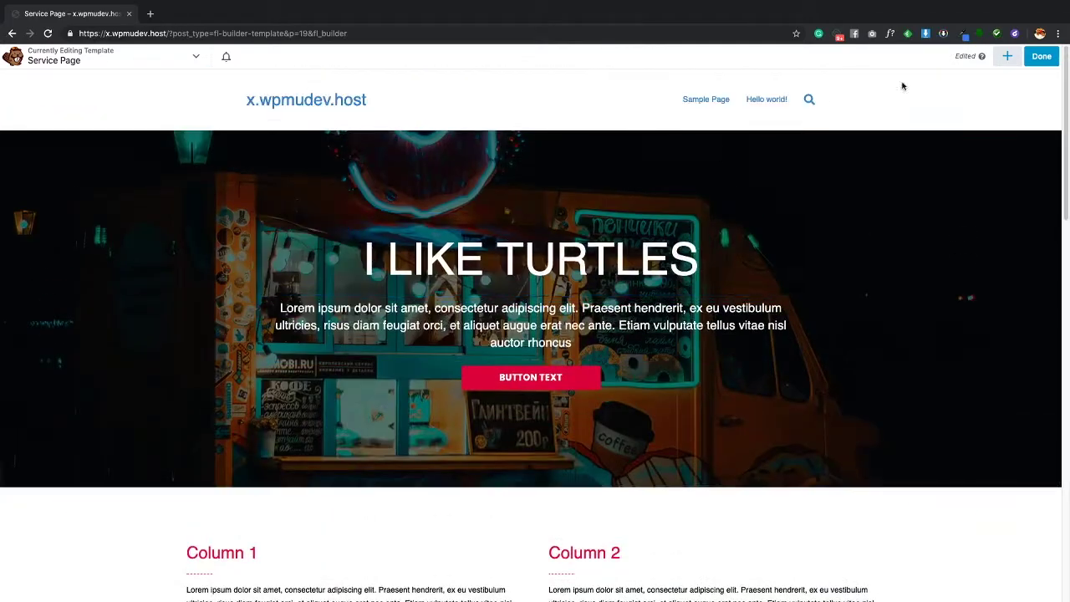
key("p")
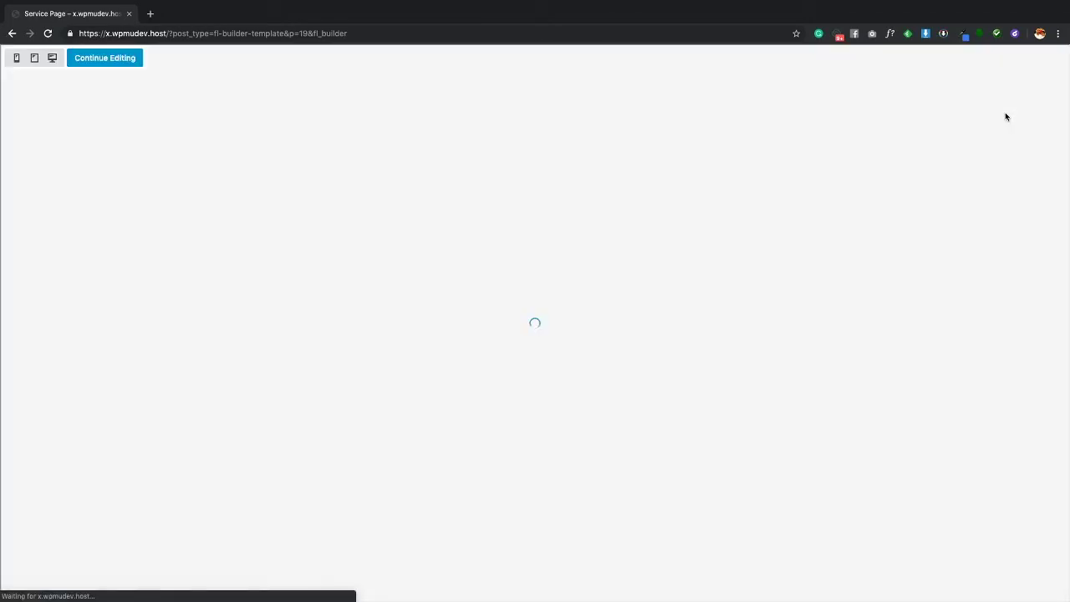
scroll(915, 207, "down", 10)
scroll(924, 205, "down", 10)
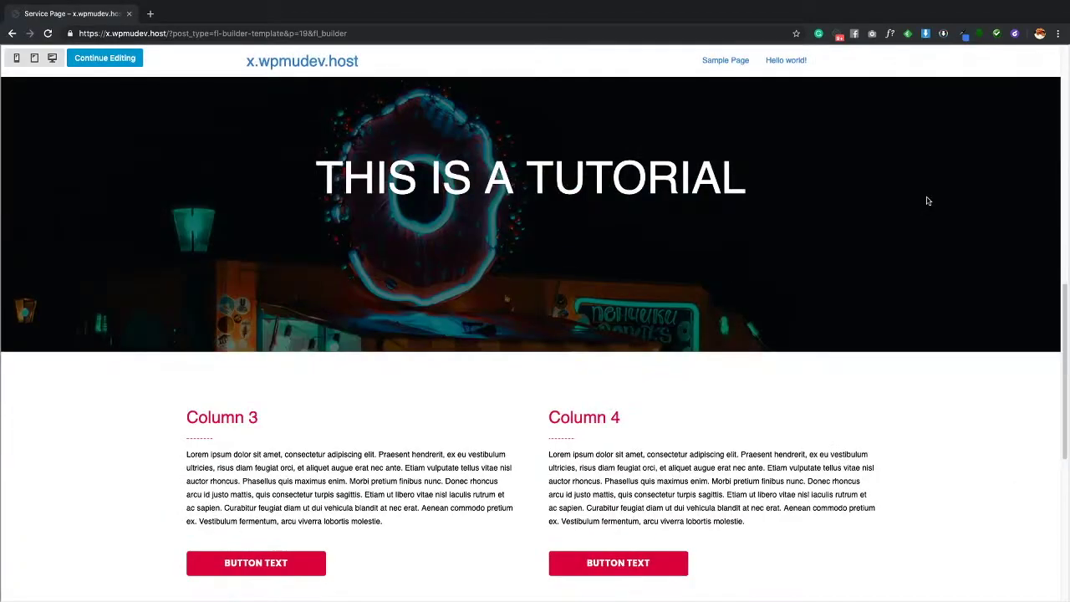
scroll(928, 200, "up", 15)
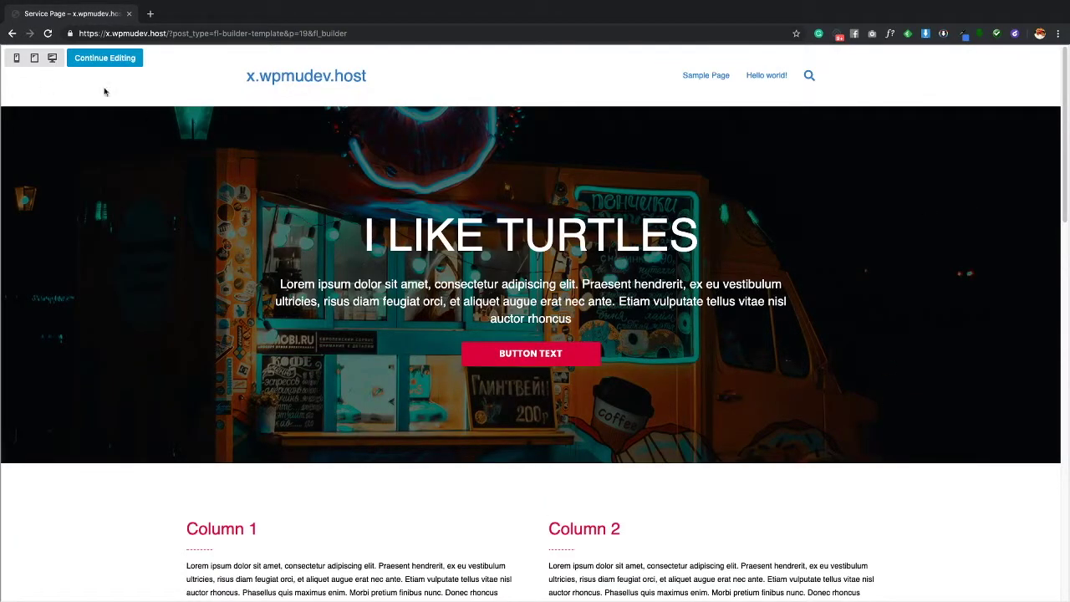
- Preview the page at tablet width, examining the hero, divider and column rows
left_click(34, 63)
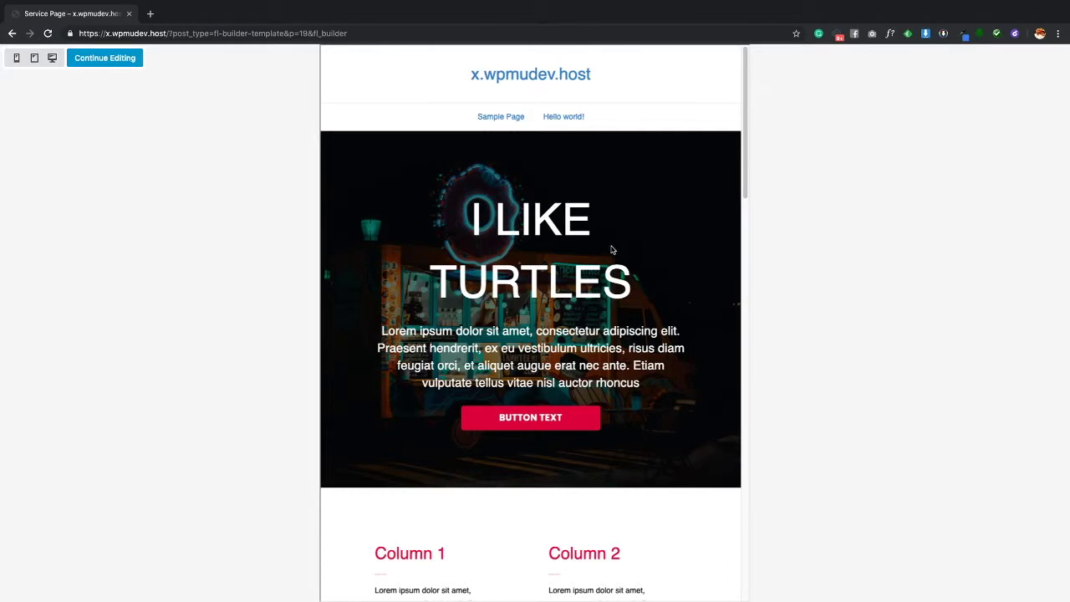
scroll(573, 153, "down", 13)
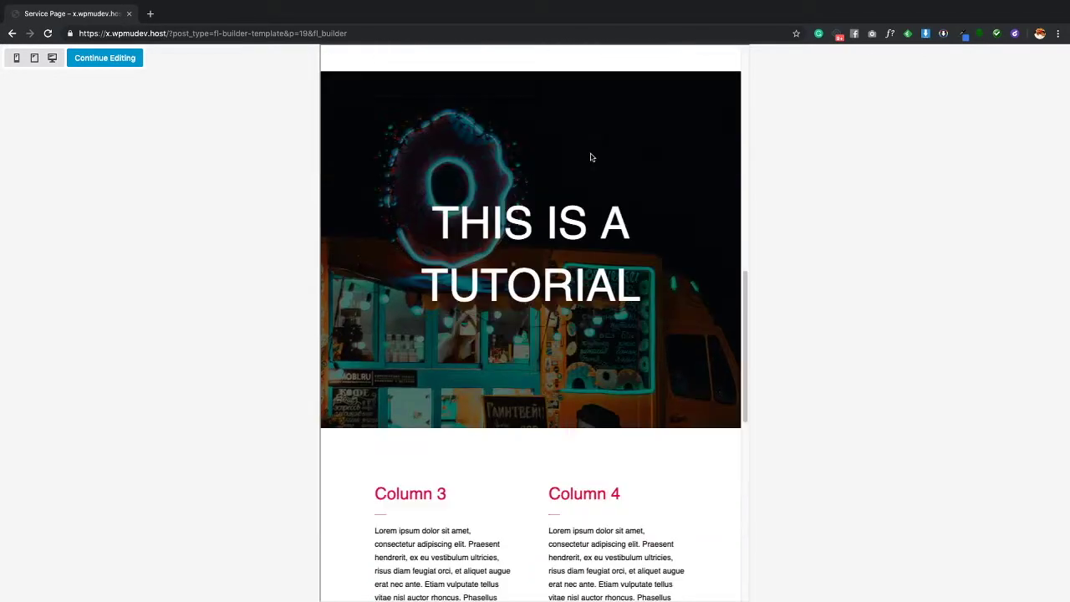
scroll(590, 155, "down", 4)
- Preview the page at phone width, examining how the headings, columns and contact form fit
left_click(17, 58)
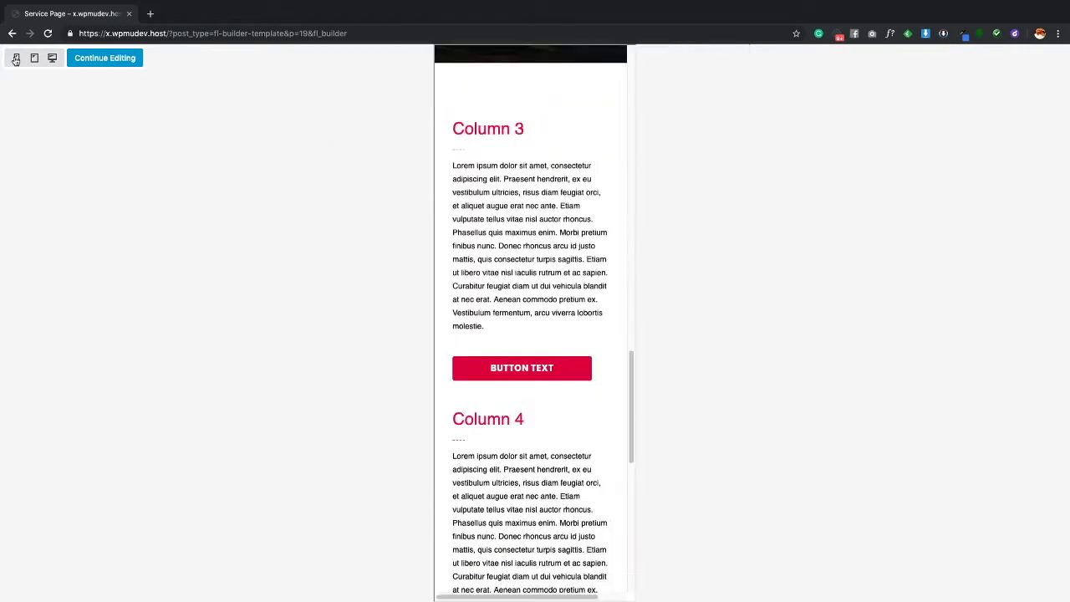
scroll(552, 253, "up", 10)
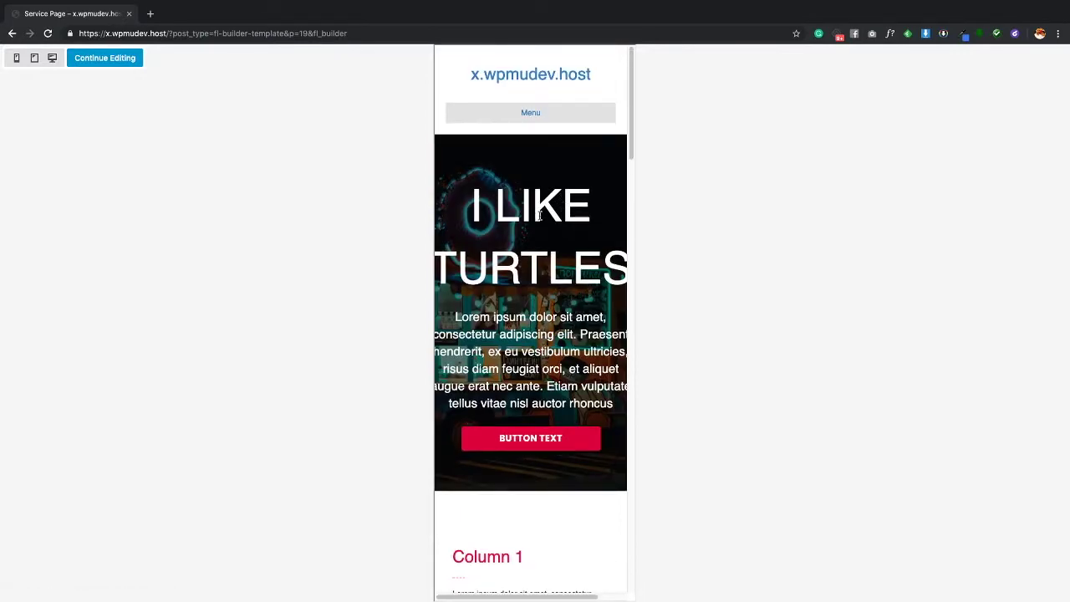
scroll(577, 252, "down", 10)
scroll(552, 242, "up", 5)
scroll(543, 231, "down", 8)
scroll(540, 232, "down", 15)
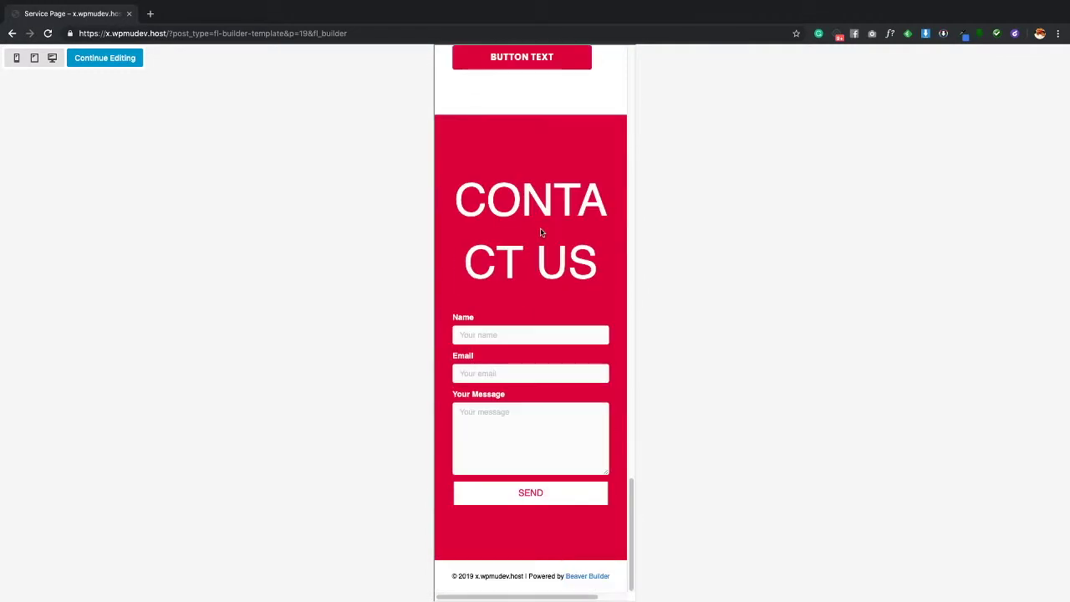
- Leave the preview, open the hero column's settings and switch to tablet-size responsive editing
scroll(542, 232, "up", 20)
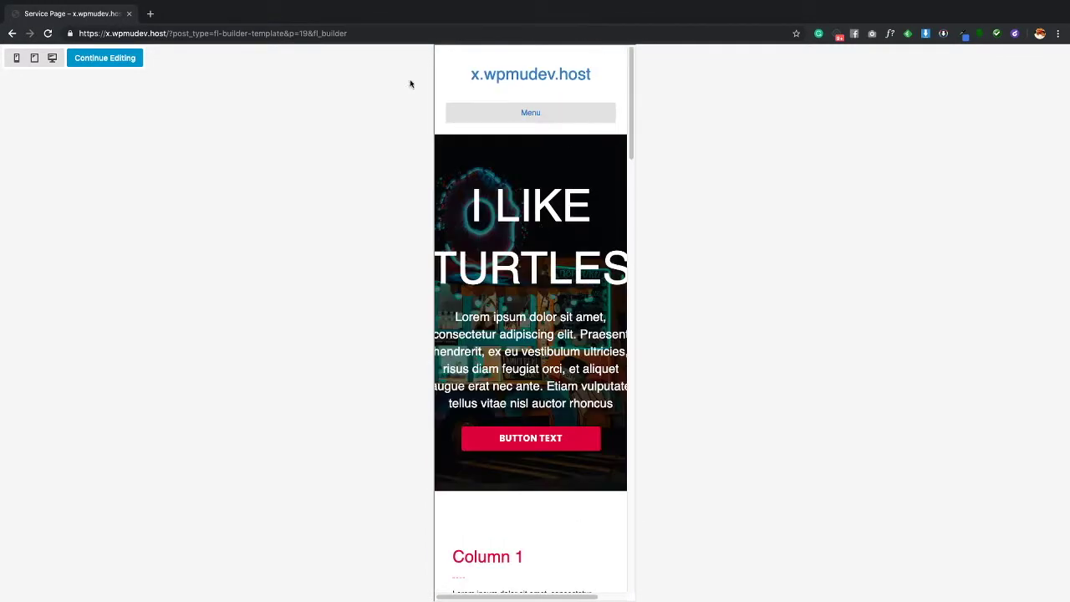
left_click(131, 57)
mouse_move(324, 221)
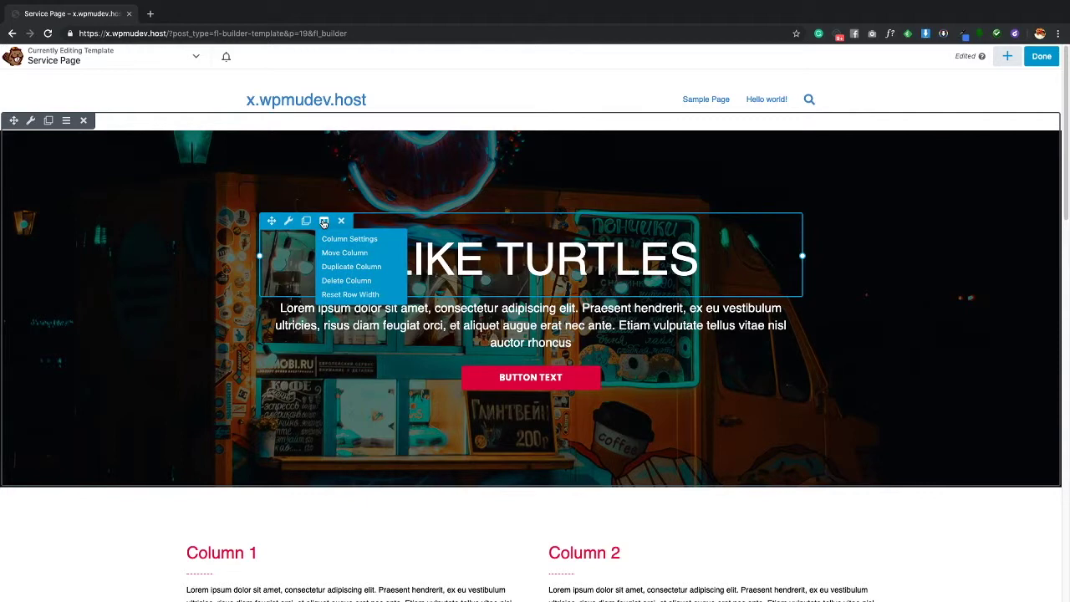
left_click(332, 240)
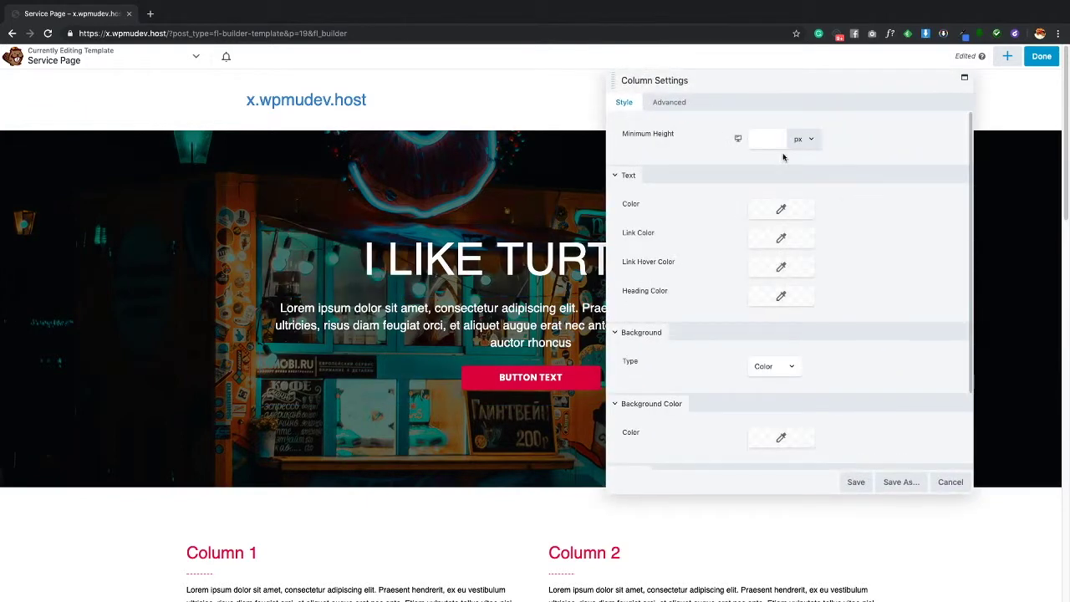
left_click(738, 139)
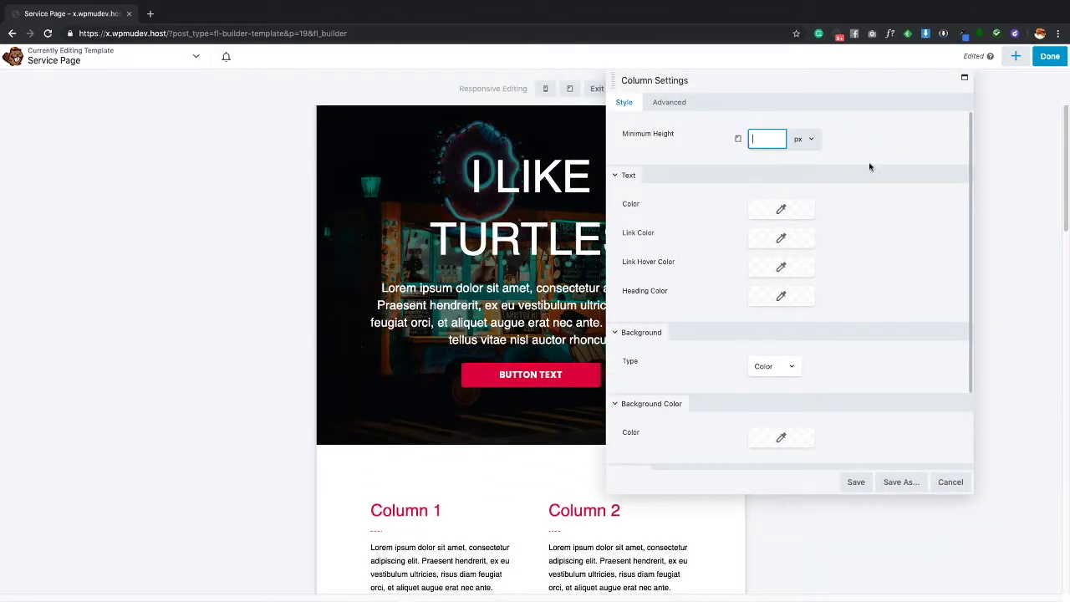
- Set the I LIKE TURTLES heading's tablet font size to 45 px, after trying 32 px
left_click(517, 172)
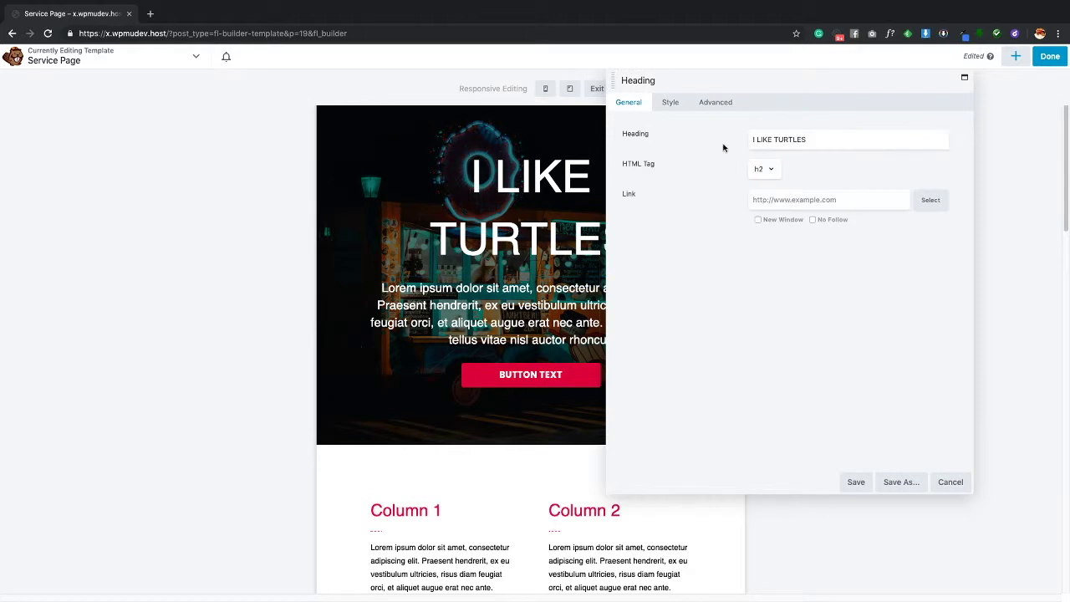
left_click(679, 104)
left_click(764, 168)
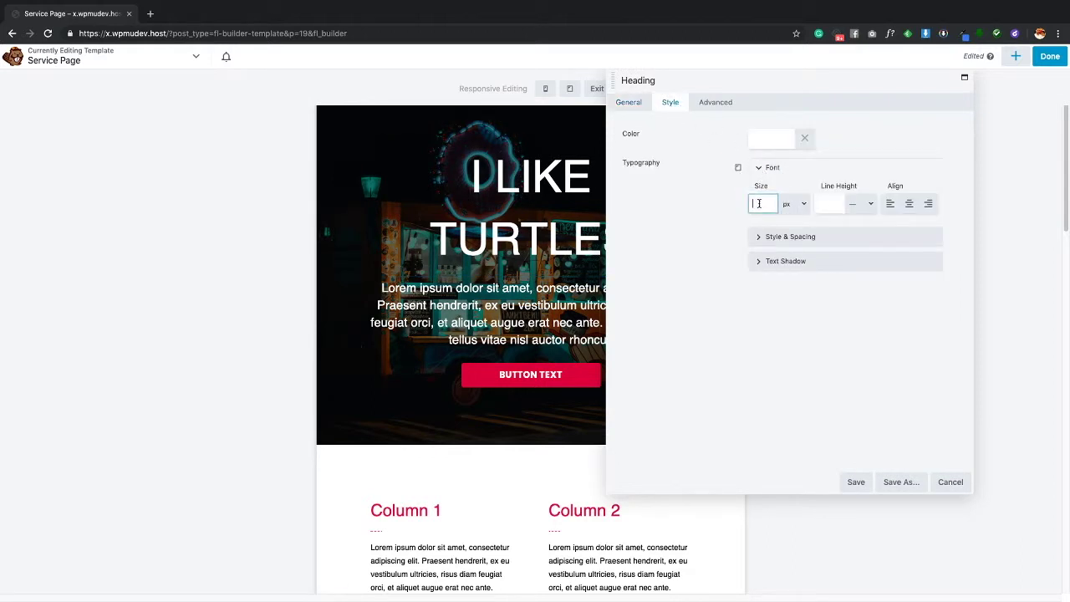
left_click(757, 203)
type("32")
left_click_drag(764, 208, 745, 204)
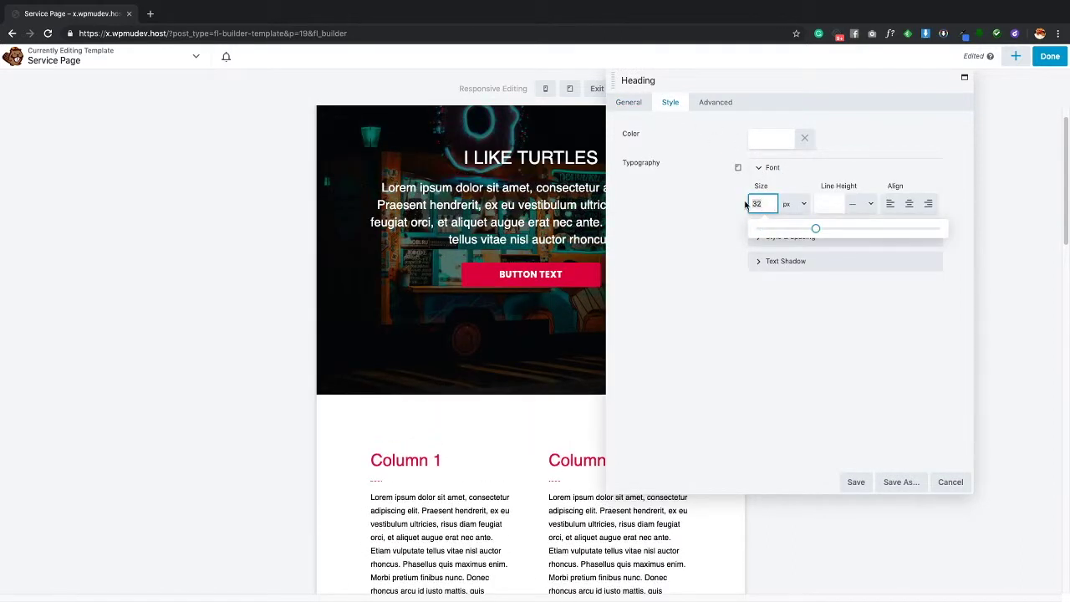
type("45")
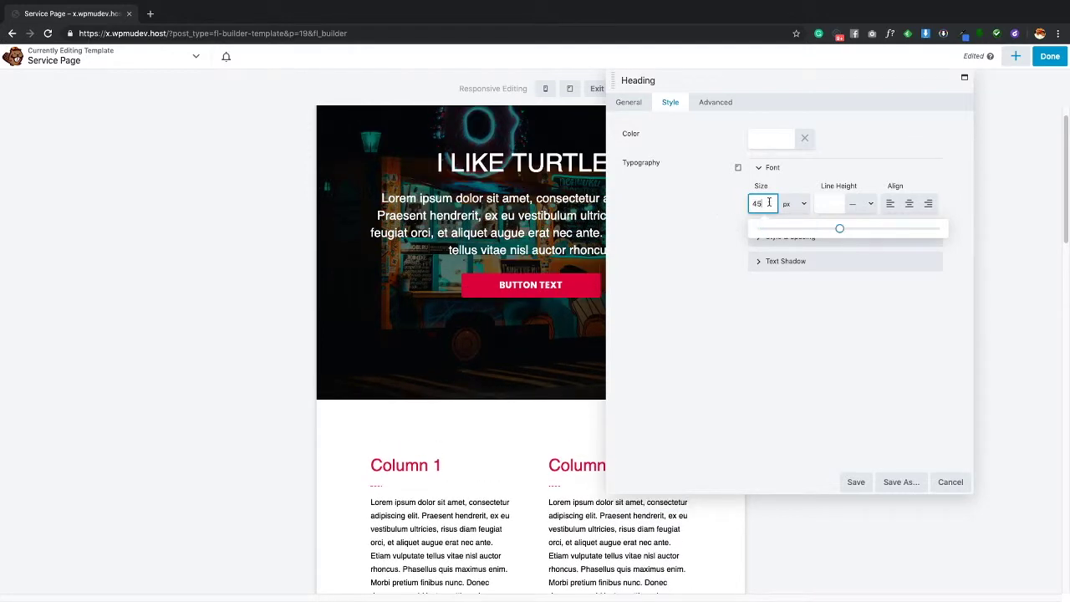
- Set the THIS IS A TUTORIAL divider heading's tablet font size to 45 px
scroll(523, 401, "down", 6)
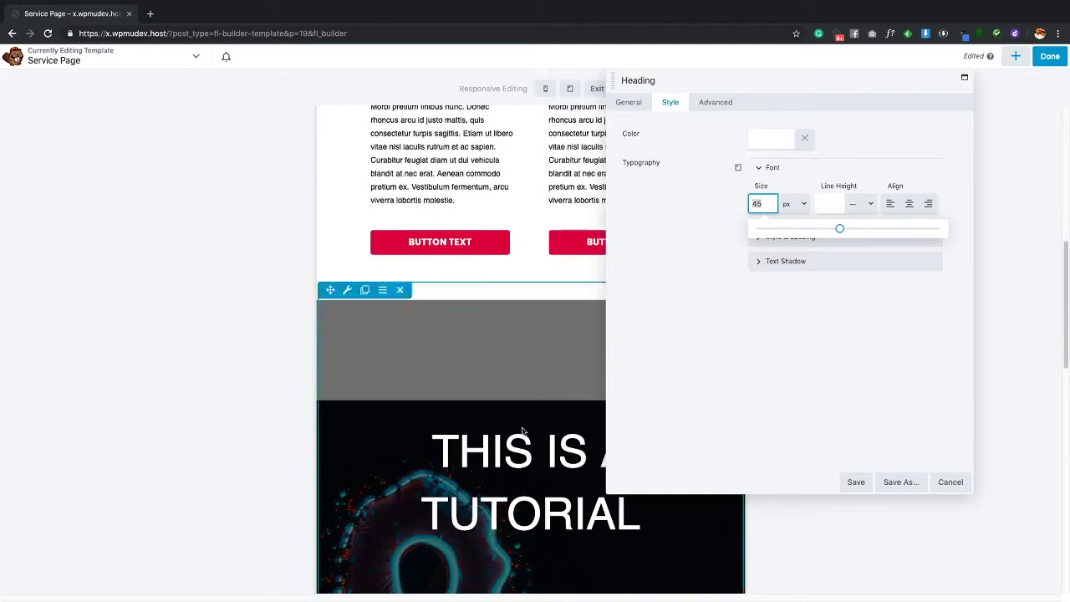
left_click(386, 414)
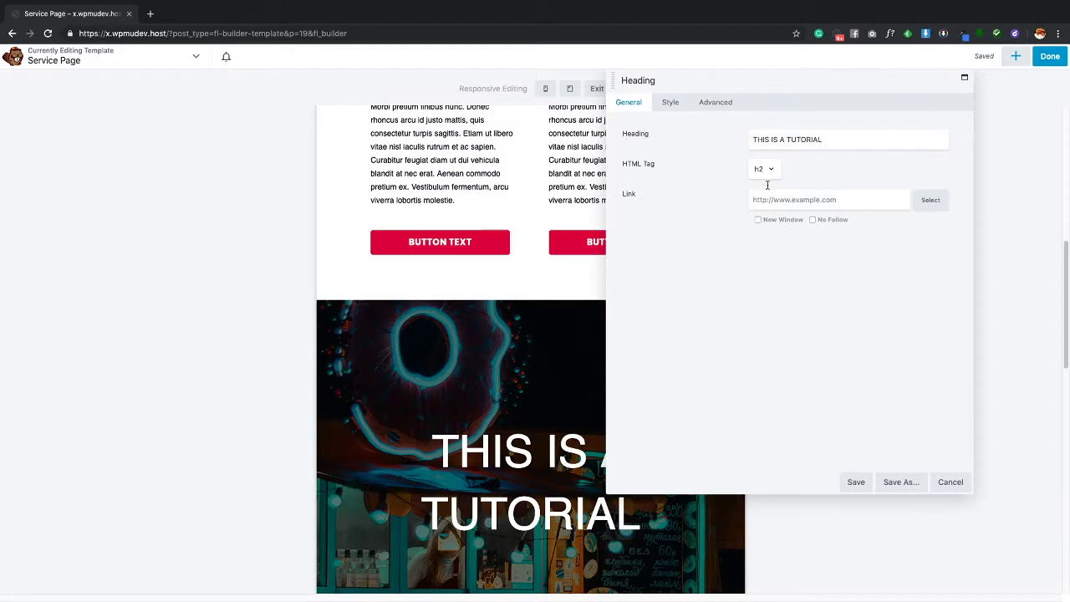
left_click(668, 105)
left_click(772, 168)
left_click(762, 204)
type("45")
- Set the CONTACT US heading's tablet font size to 45 px
scroll(504, 371, "down", 5)
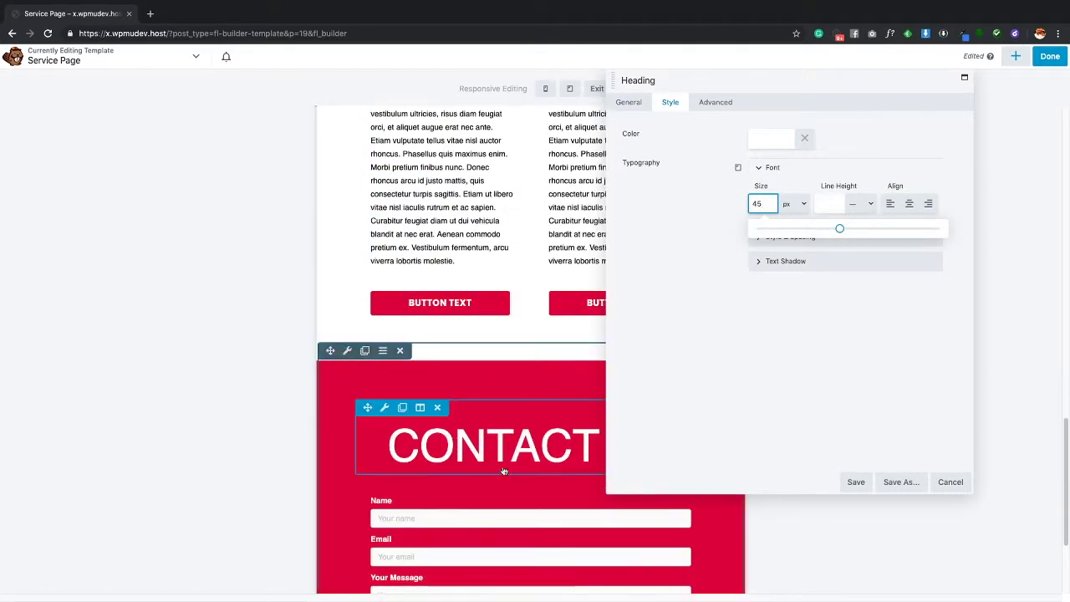
left_click(504, 469)
left_click(673, 102)
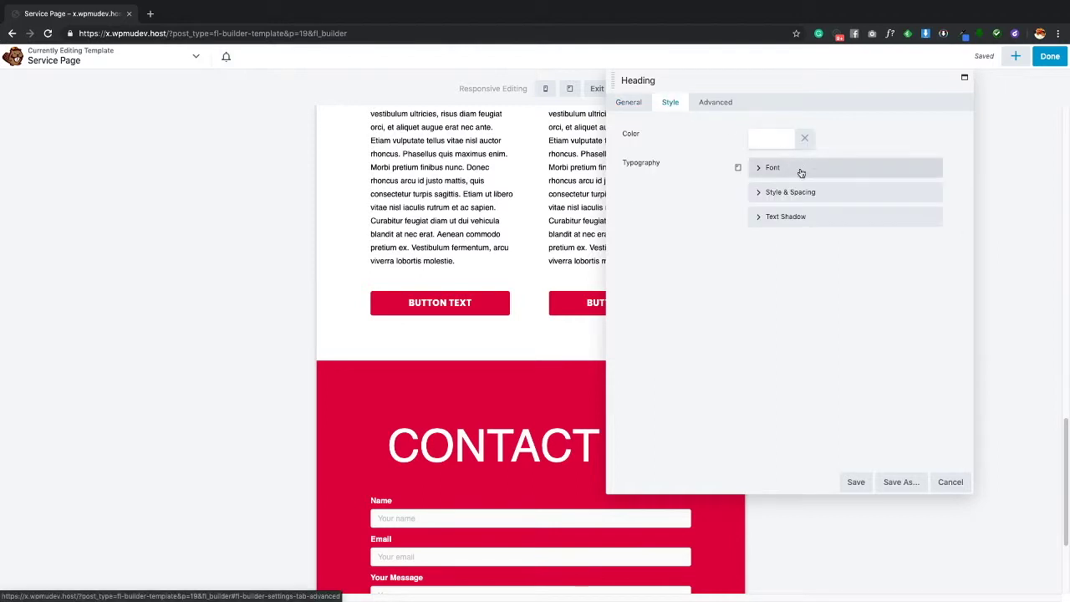
left_click(771, 167)
left_click(763, 203)
type("45")
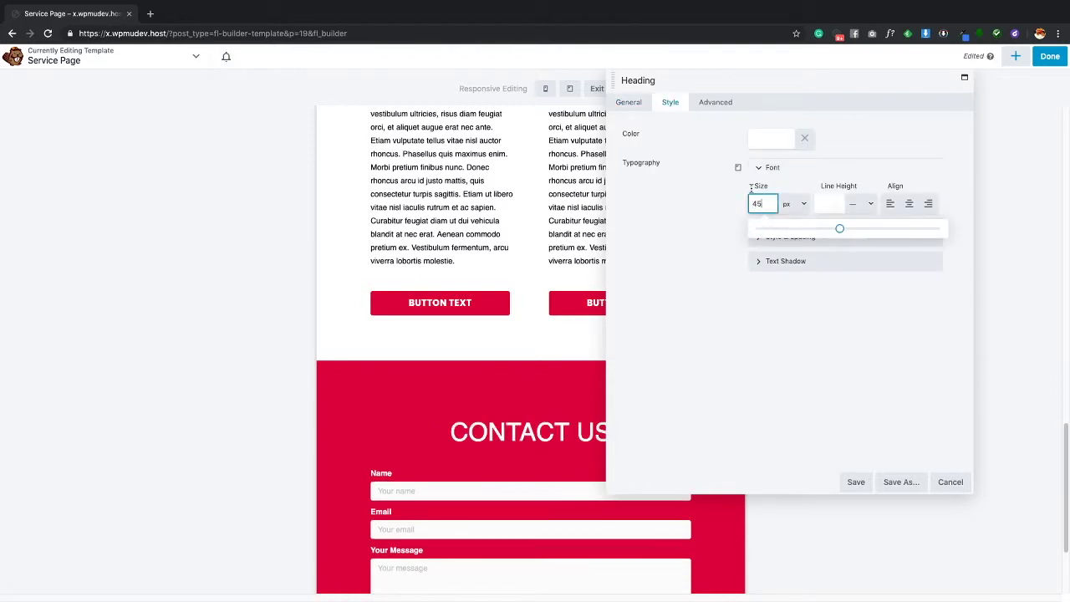
- Switch to phone-size responsive editing and set the CONTACT US heading's font size to 30 px
left_click(740, 168)
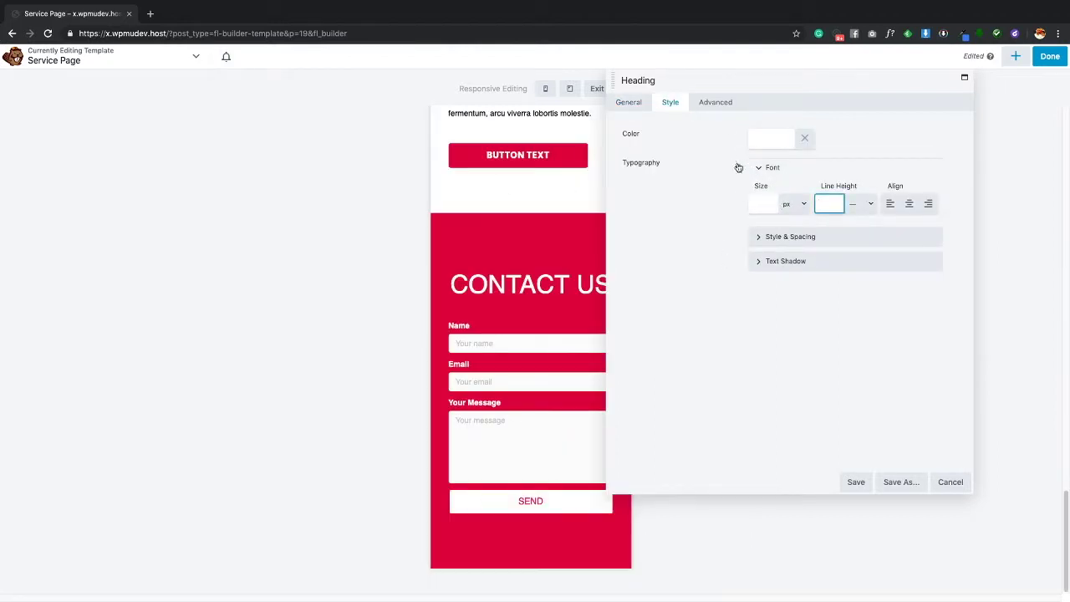
left_click_drag(706, 76, 754, 89)
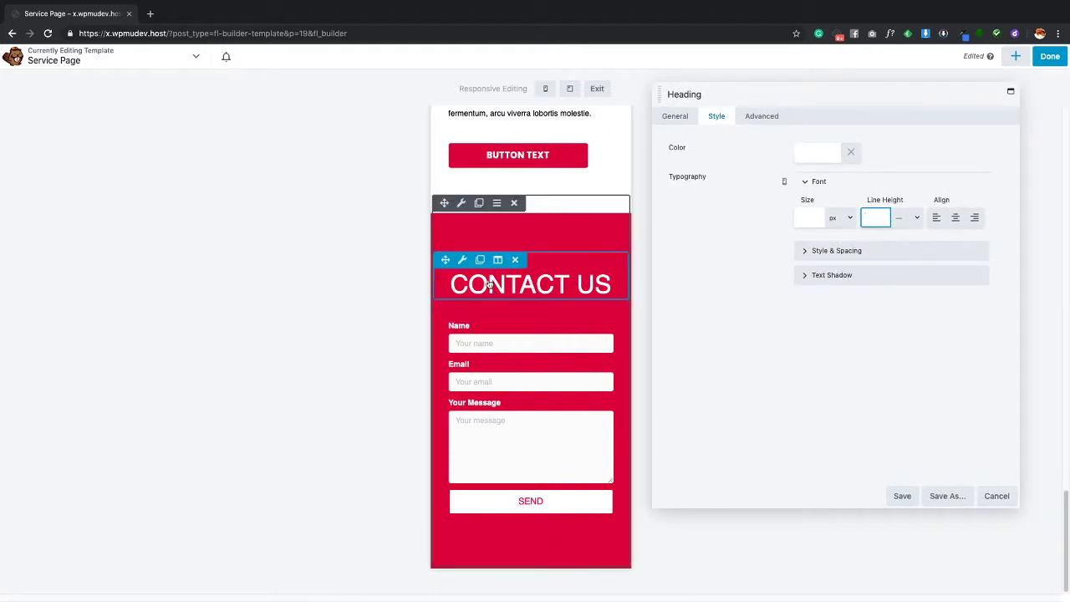
left_click(810, 217)
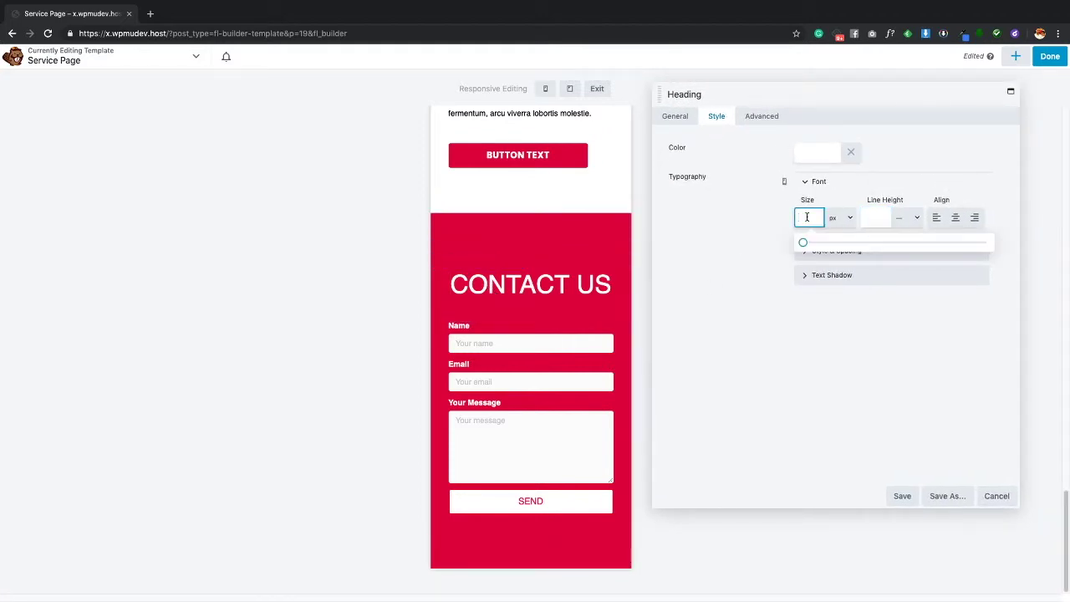
type("30")
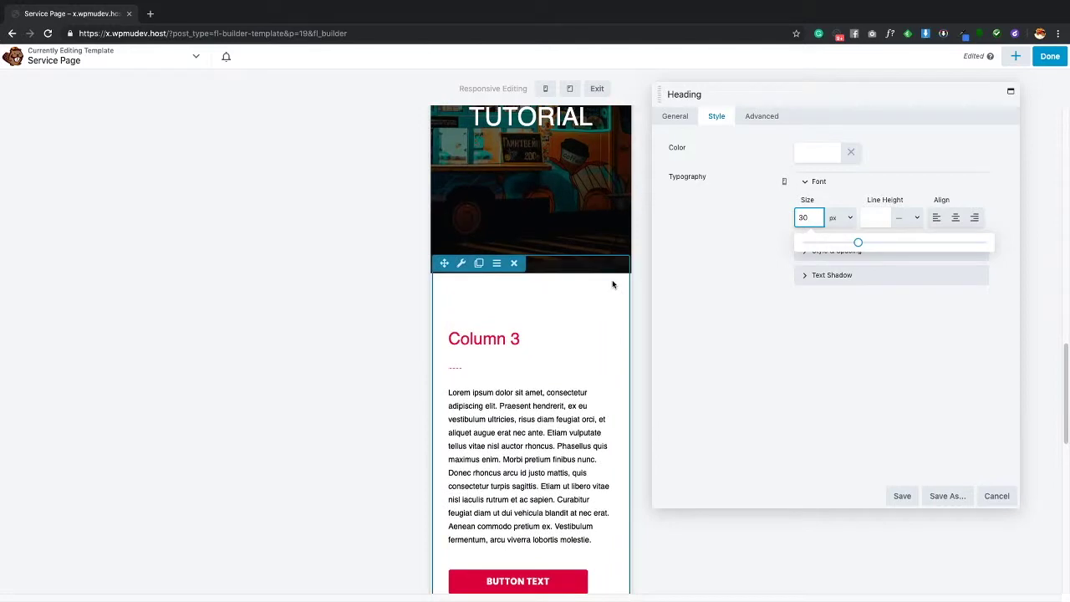
- Set the THIS IS A TUTORIAL divider heading's phone font size to 30 px
left_click(572, 288)
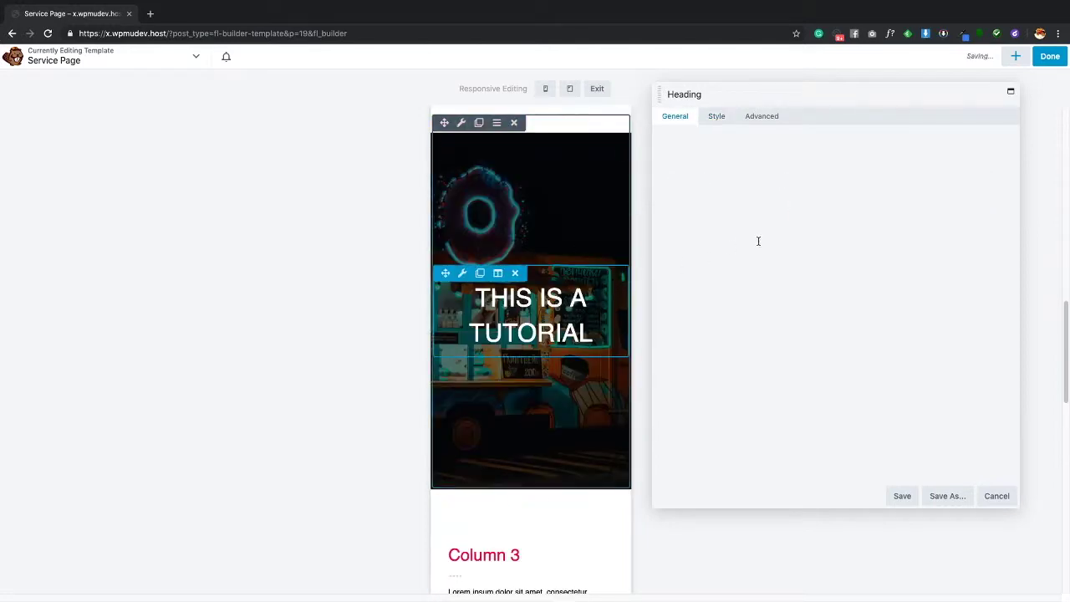
left_click(712, 115)
left_click(816, 181)
left_click(807, 217)
type("30")
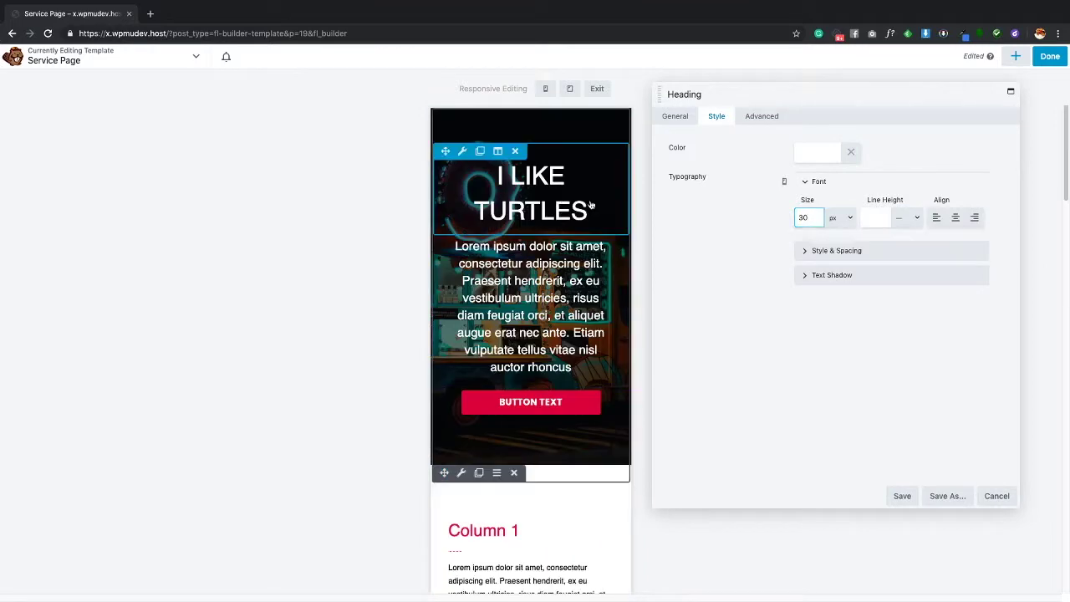
- Set the I LIKE TURTLES hero heading's phone font size to 30 px and save the module
left_click(717, 117)
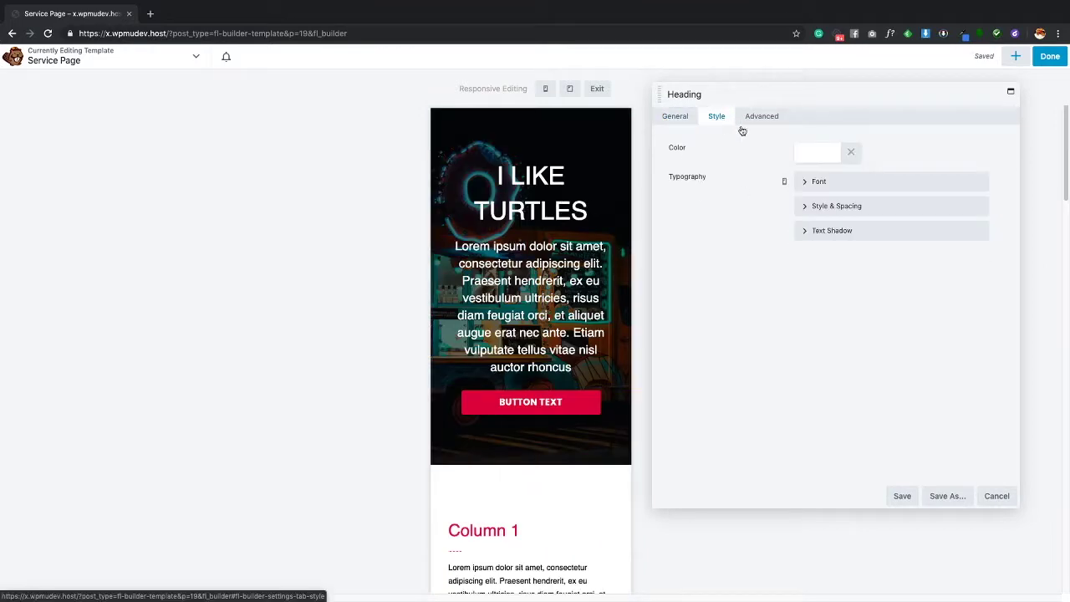
left_click(798, 181)
left_click(811, 217)
type("30")
left_click(902, 496)
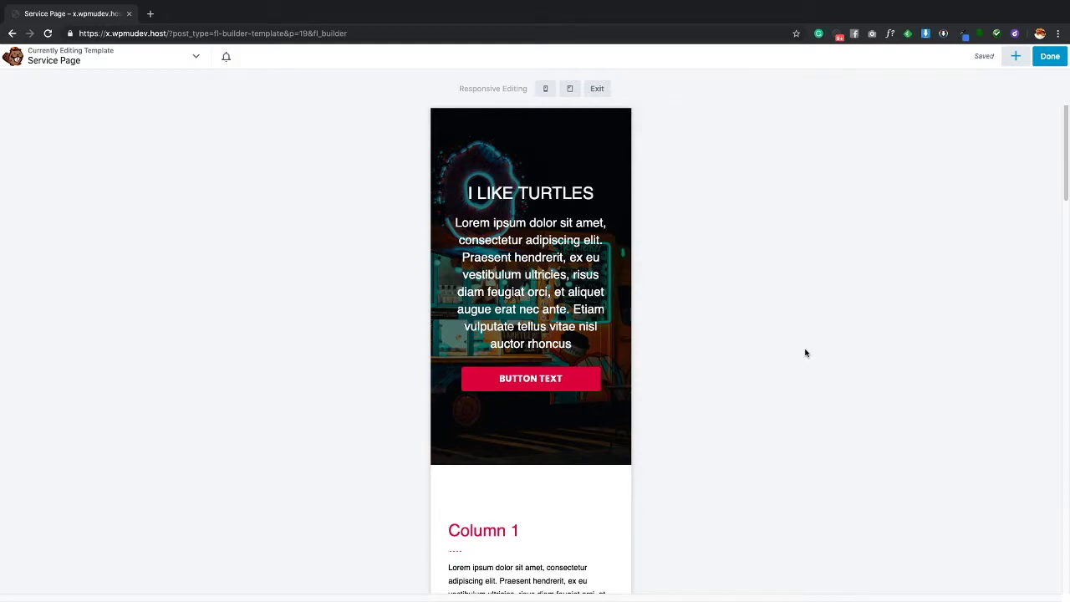
- Preview the page at desktop and tablet widths, examining the resized hero and divider headings
key("p")
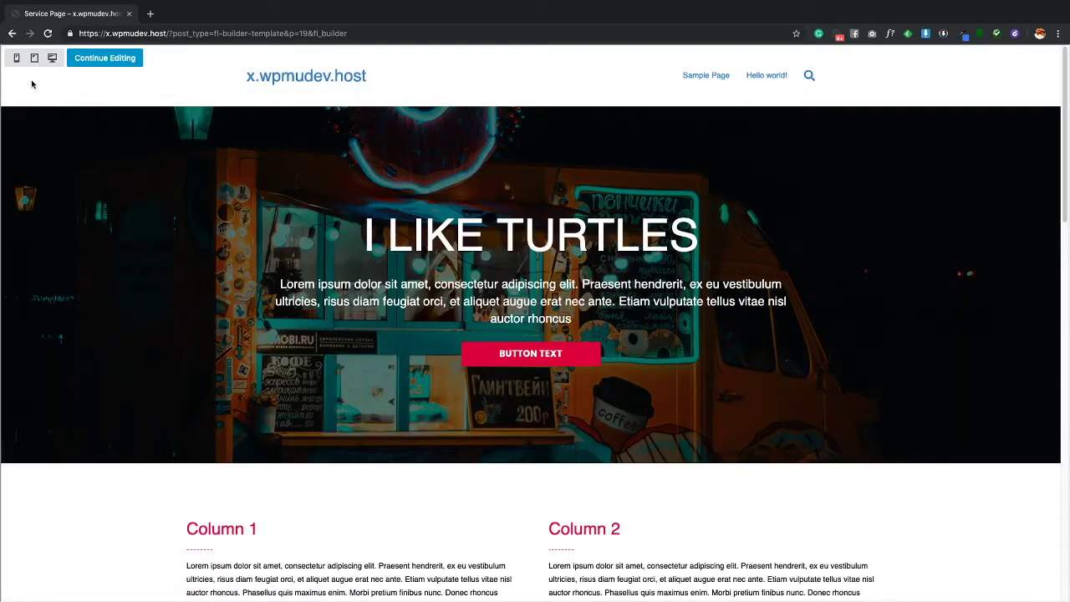
scroll(662, 305, "down", 15)
scroll(662, 305, "up", 15)
left_click(37, 61)
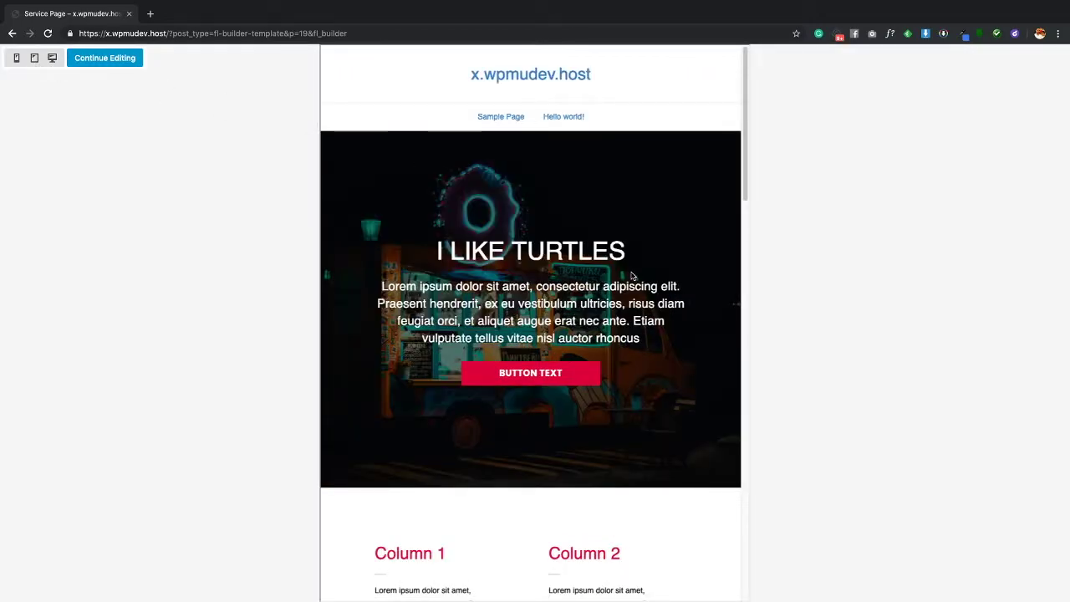
scroll(619, 261, "down", 13)
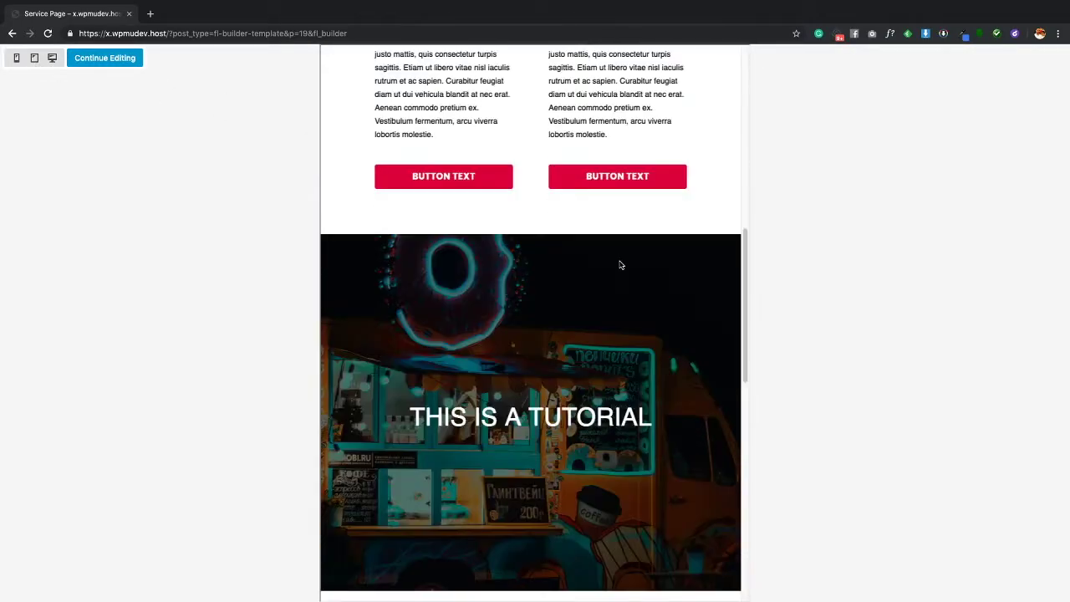
scroll(620, 265, "up", 13)
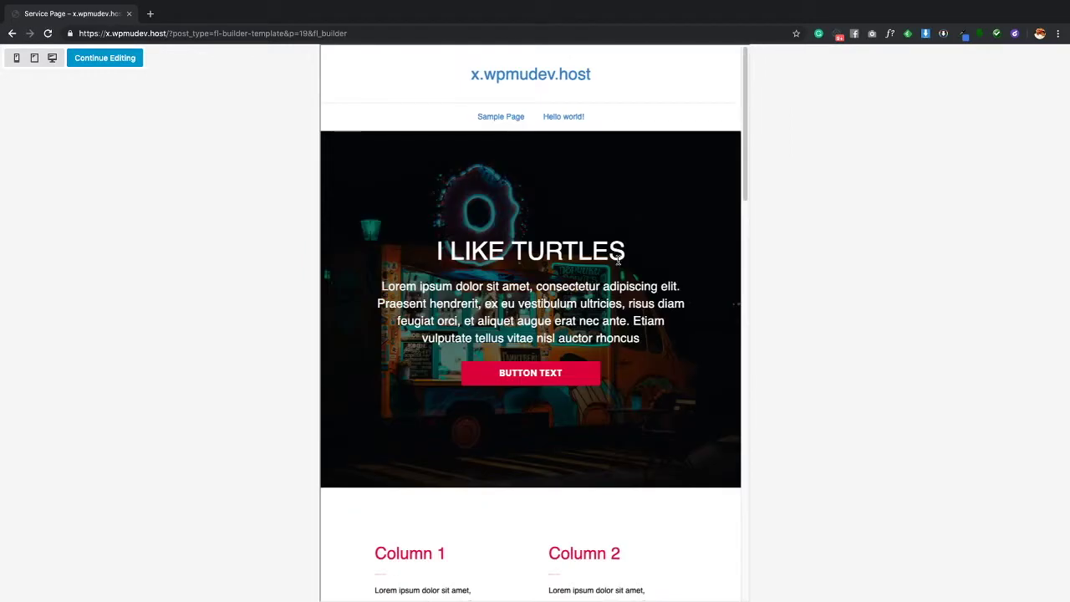
- Preview the page at phone width, examining the resized headings down to the contact form
left_click(13, 60)
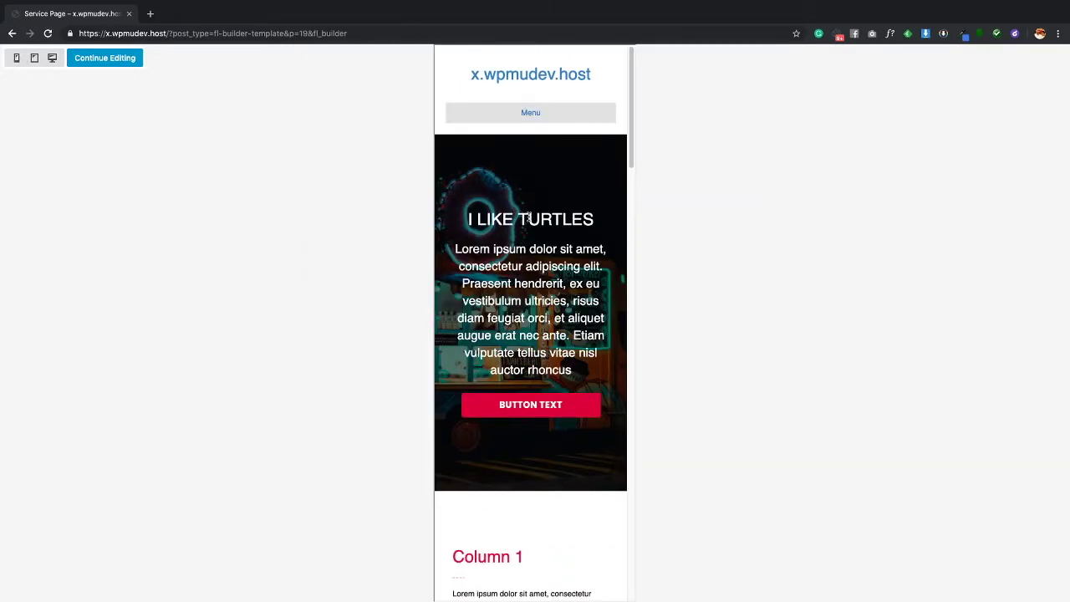
scroll(556, 217, "down", 14)
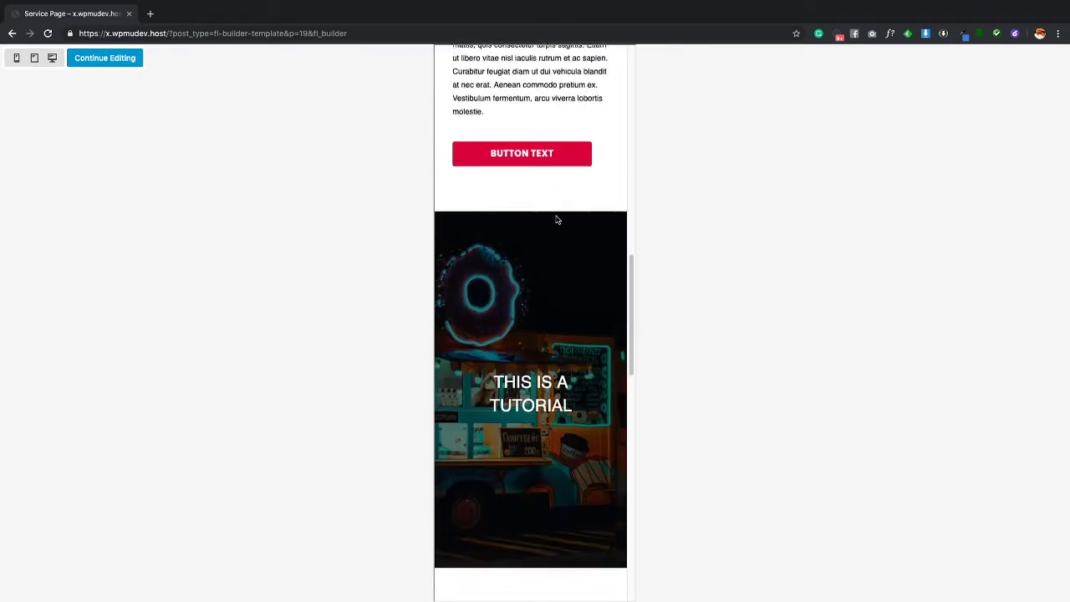
scroll(556, 218, "down", 12)
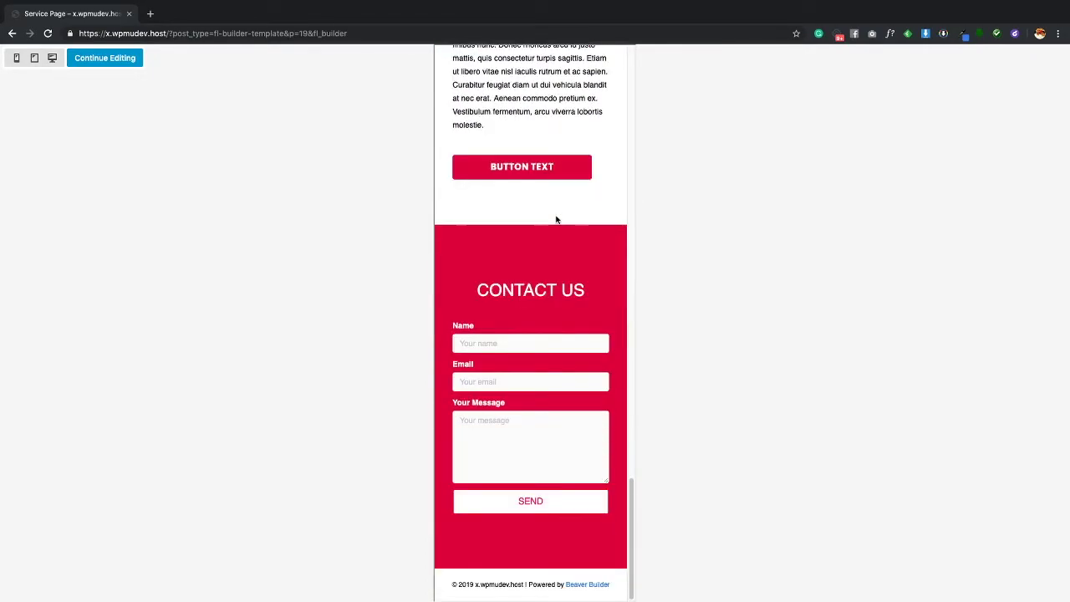
scroll(556, 219, "up", 20)
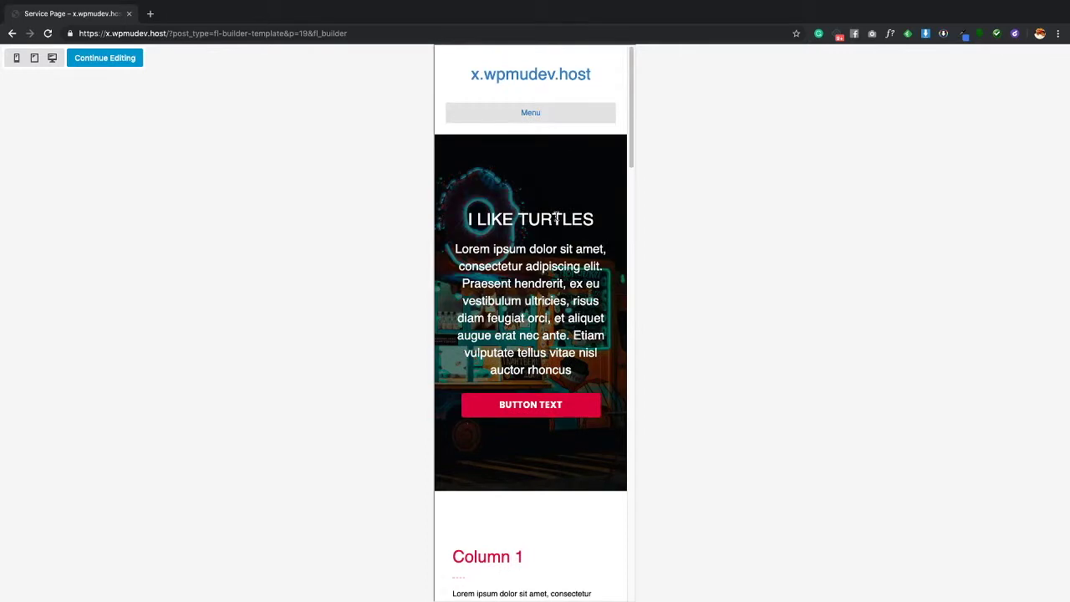
- Resume editing the Service Page template and review its desktop layout from the hero through the divider to the contact form
left_click(118, 66)
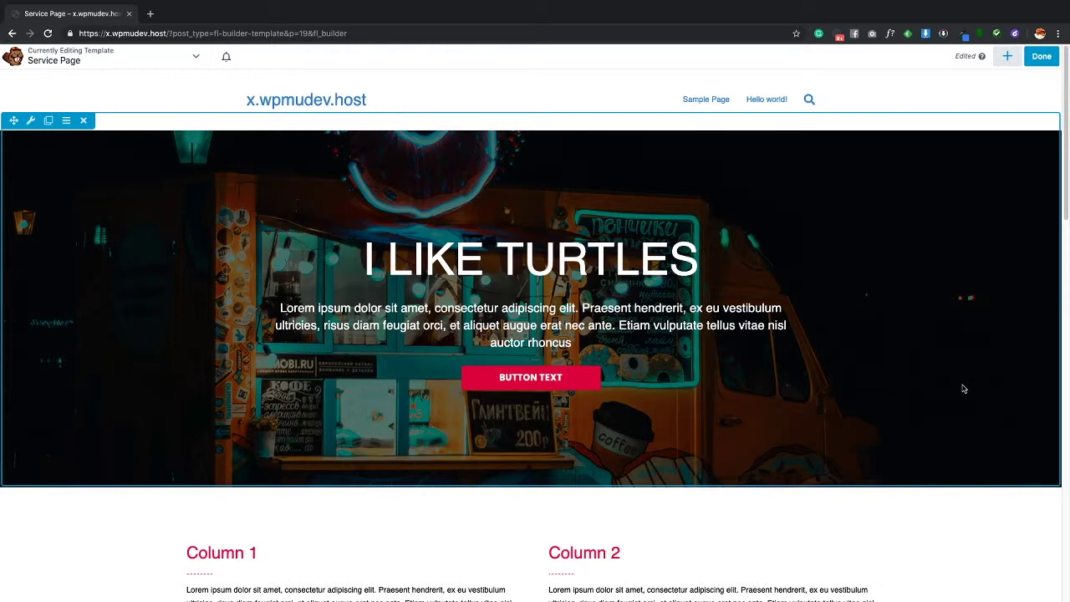
scroll(963, 389, "down", 15)
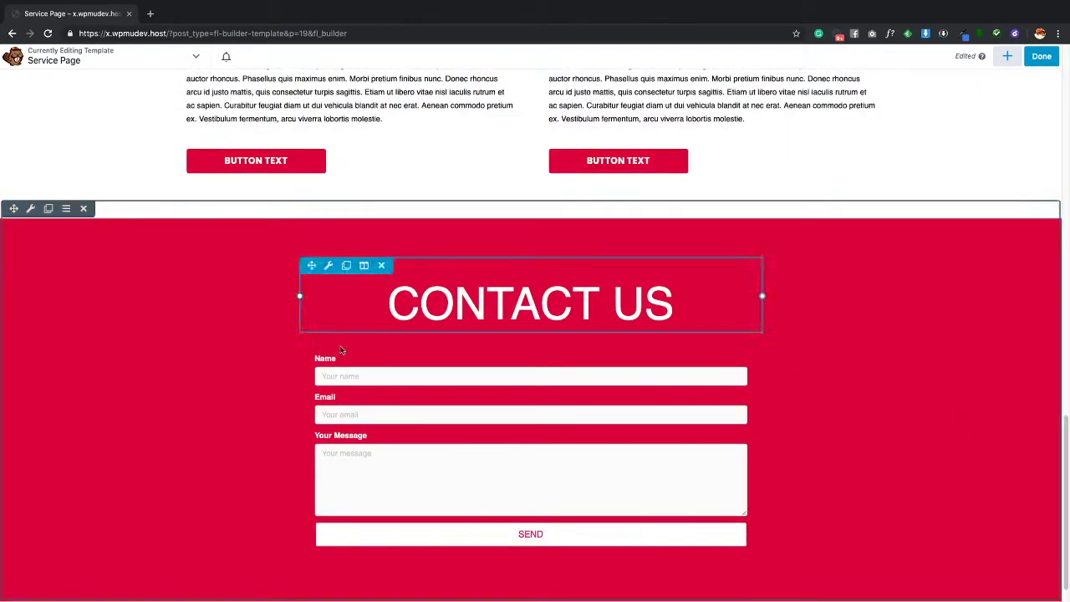
scroll(966, 283, "up", 15)
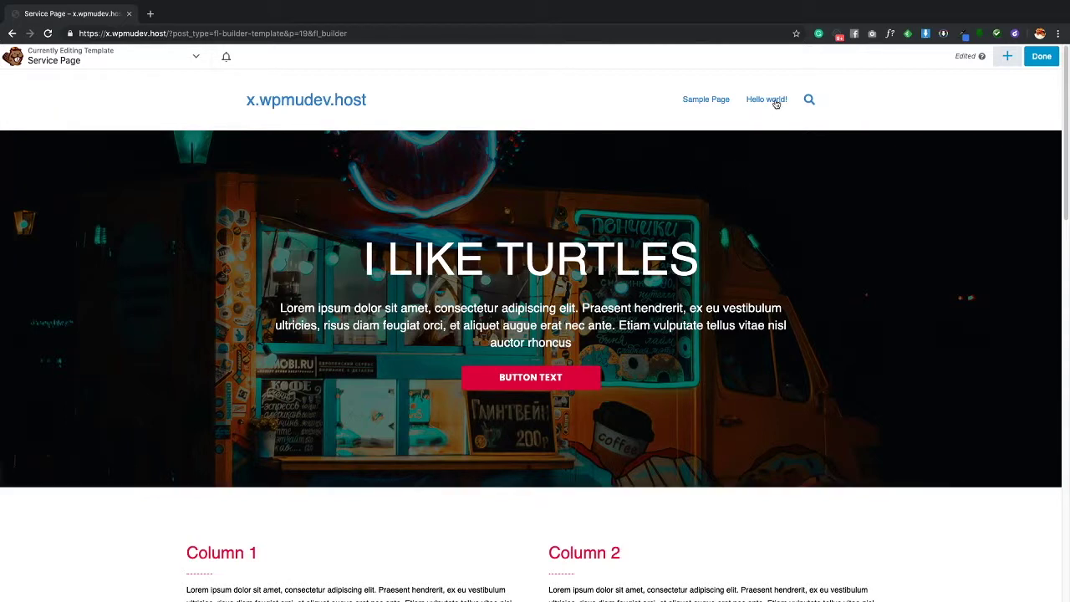
scroll(779, 285, "down", 3)
scroll(779, 285, "down", 5)
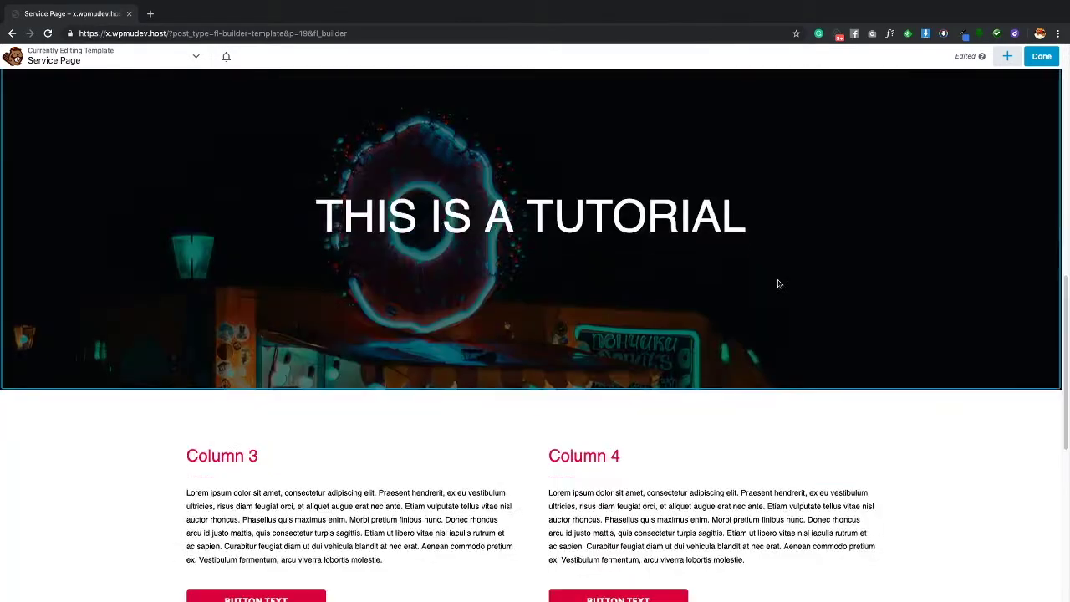
scroll(779, 285, "up", 8)
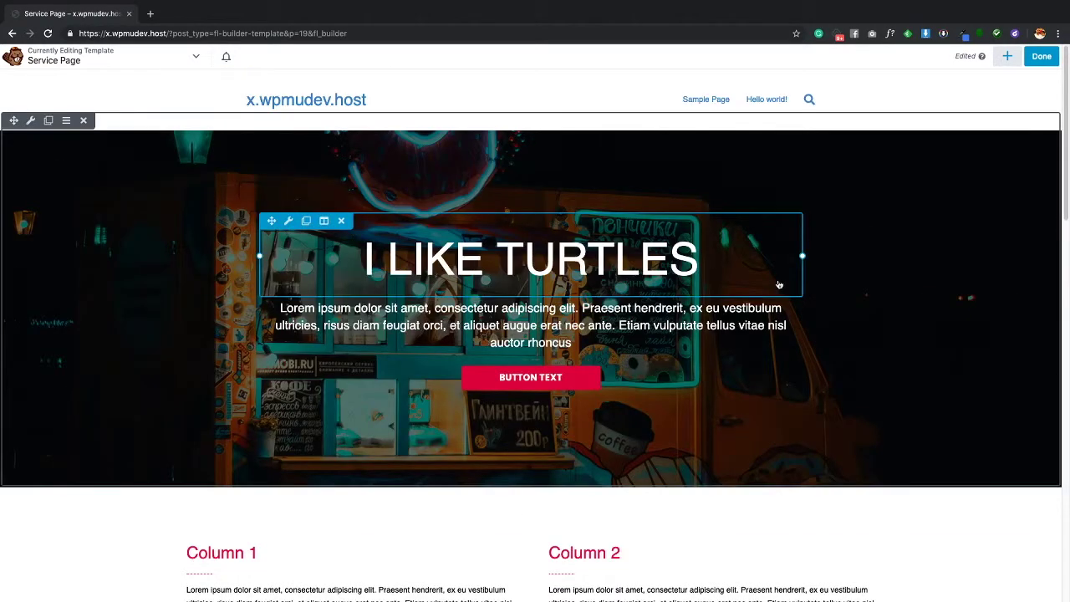
- Finish editing and publish the Service Page template, checking the published layout
left_click(1041, 56)
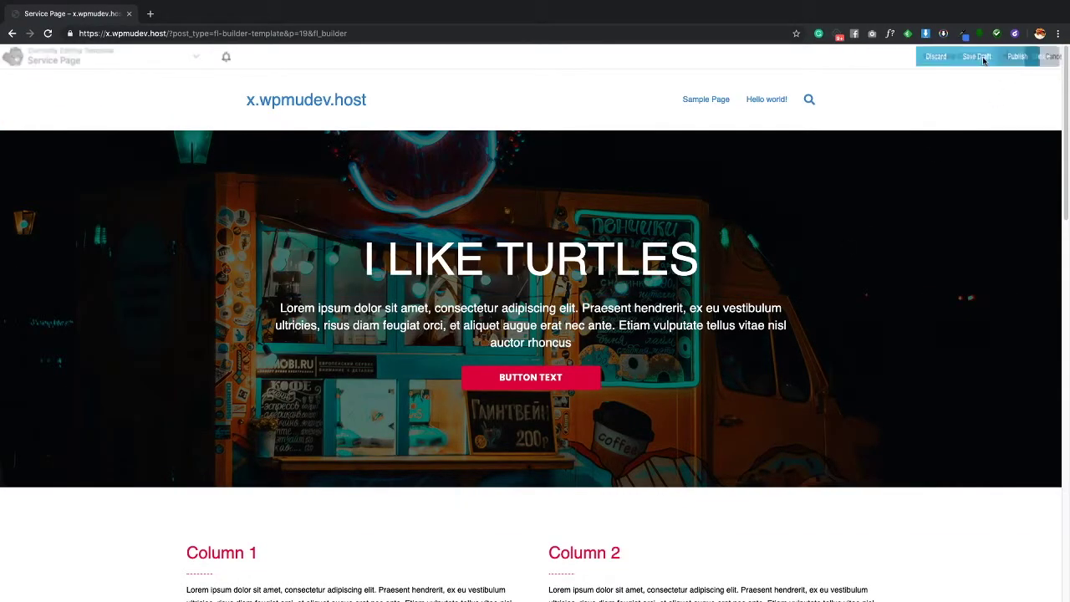
left_click(983, 59)
scroll(729, 251, "down", 5)
scroll(437, 332, "up", 5)
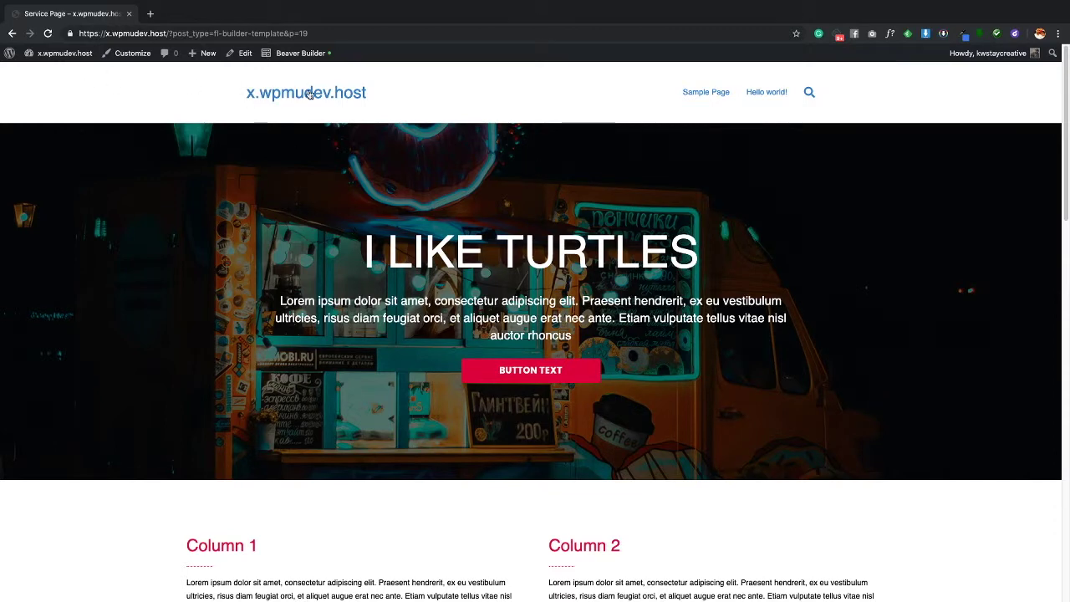
- Find the Service Page entry among the site's Beaver Builder templates, view it in a separate tab and close that tab
left_click(50, 73)
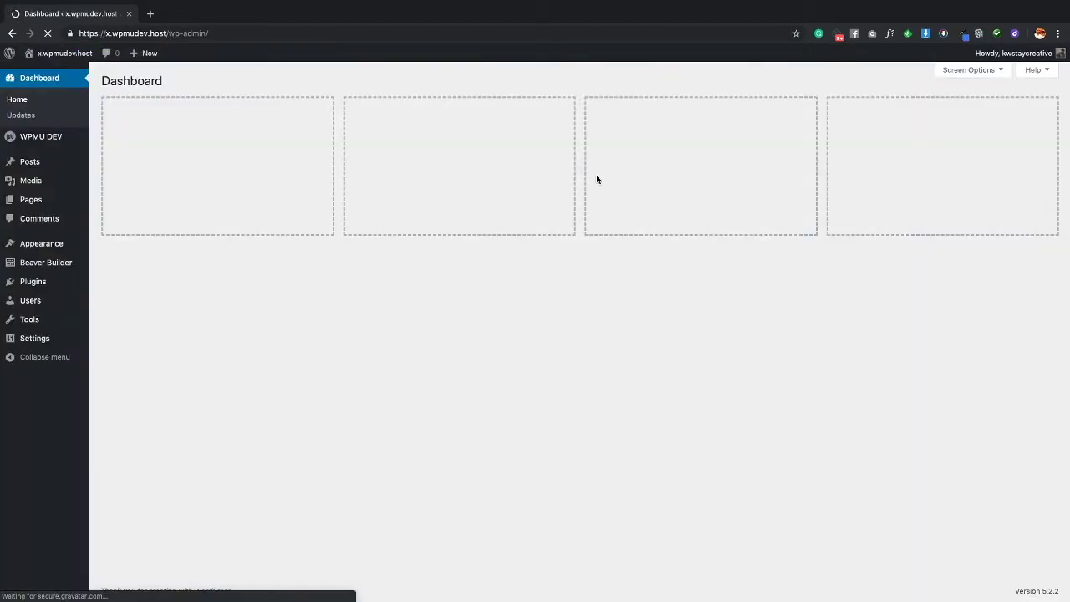
mouse_move(54, 266)
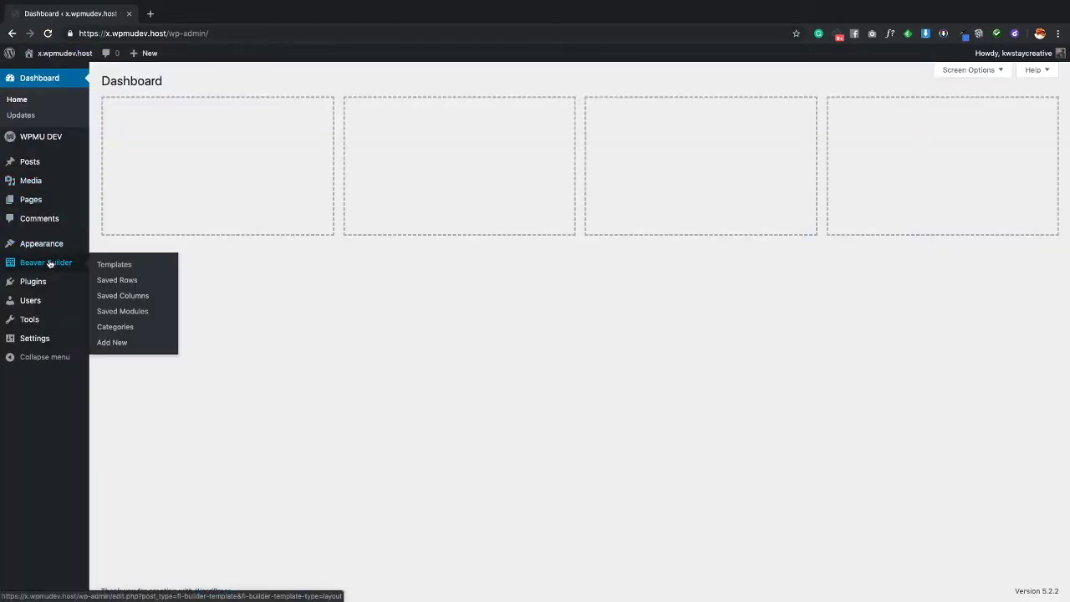
left_click(121, 267)
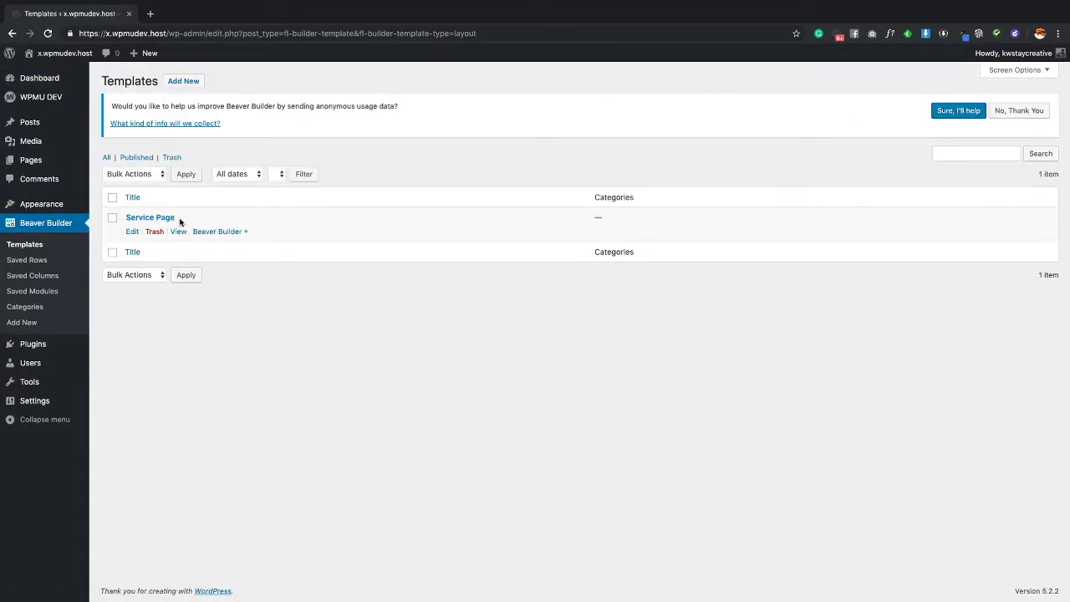
left_click(178, 232, "super")
left_click(214, 15)
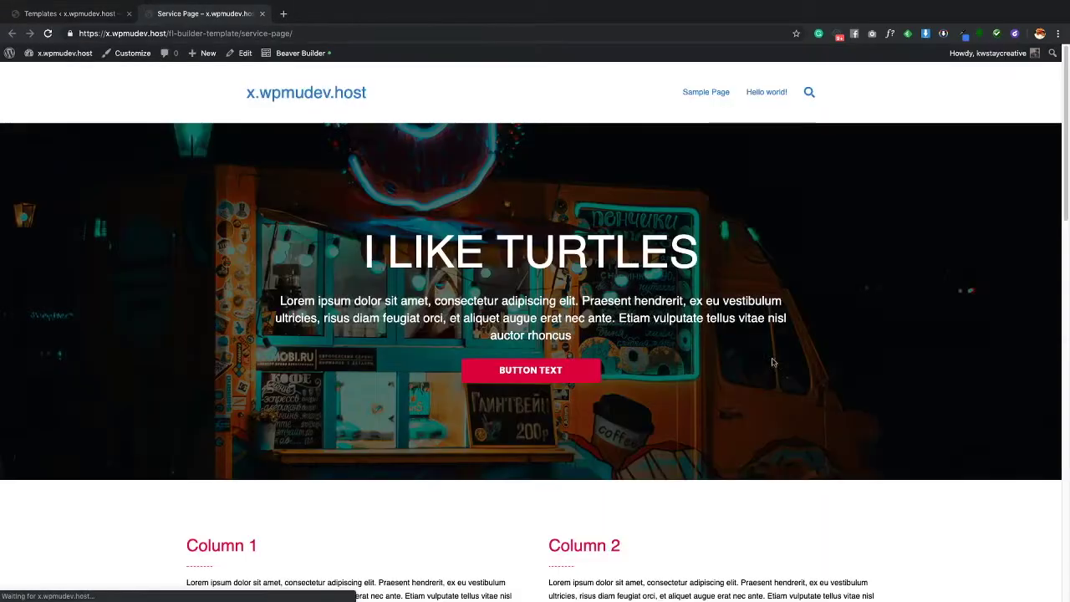
scroll(707, 387, "down", 15)
scroll(611, 239, "up", 15)
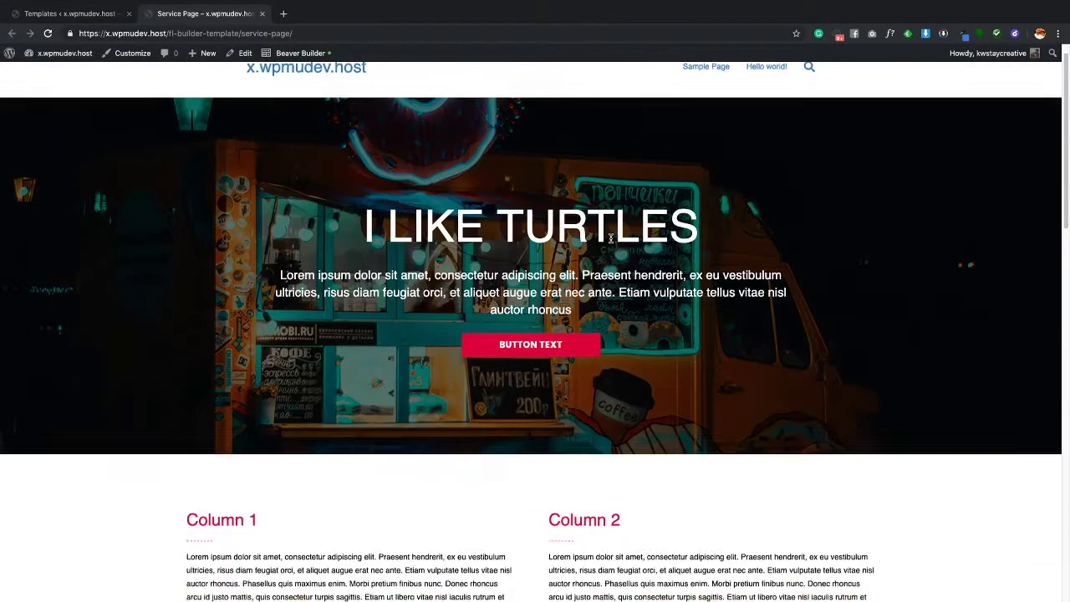
scroll(611, 240, "up", 1)
left_click(262, 13)
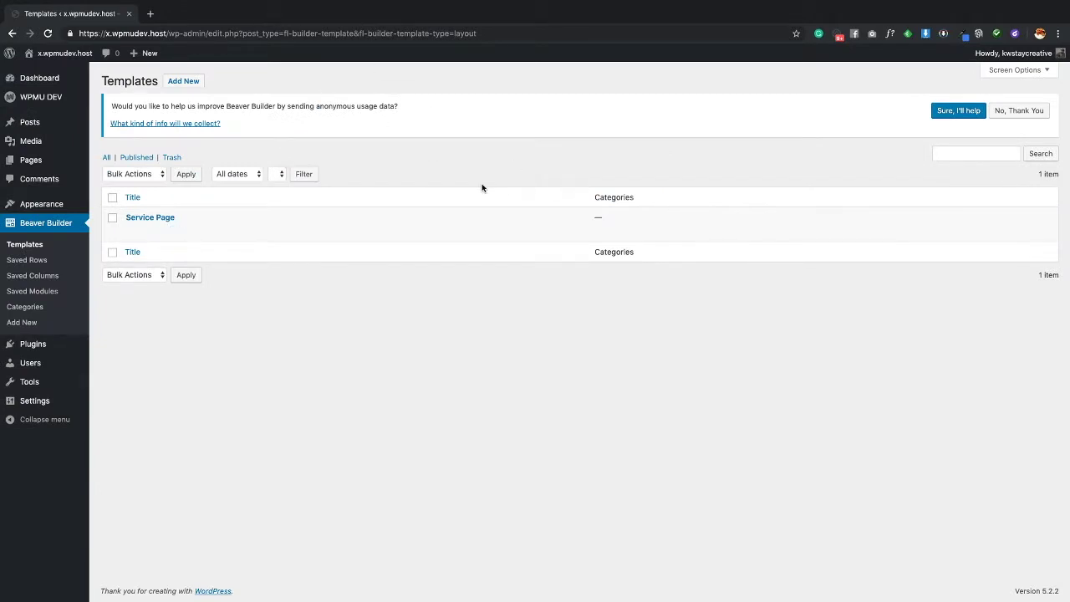
- Create a new page titled Turtles and set its page template to No Header/Footer
left_click(33, 160)
left_click(159, 80)
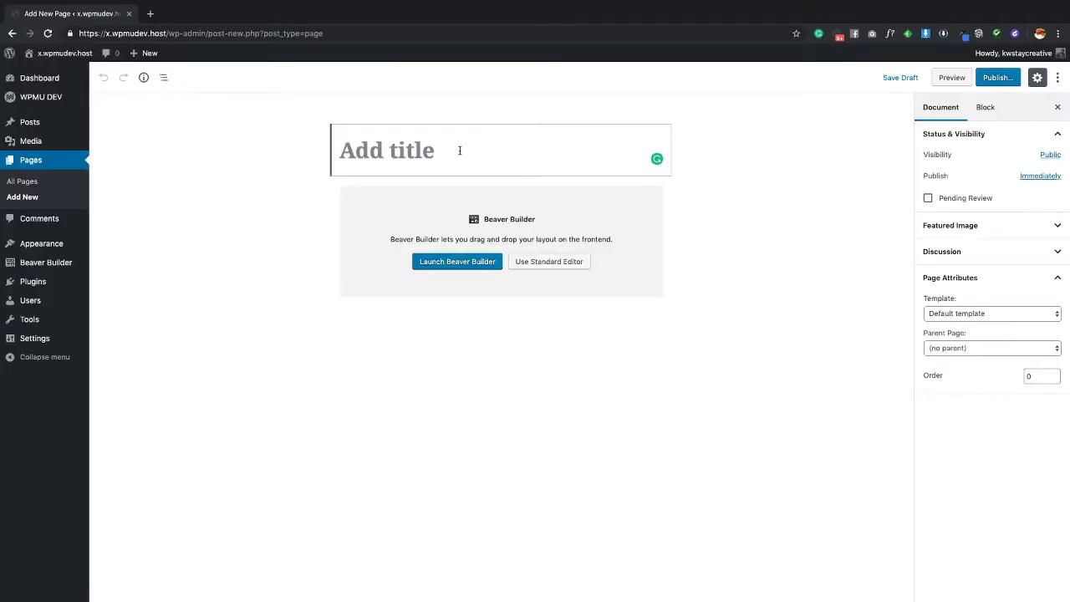
type("Tut")
key("BackSpace")
type("rtles")
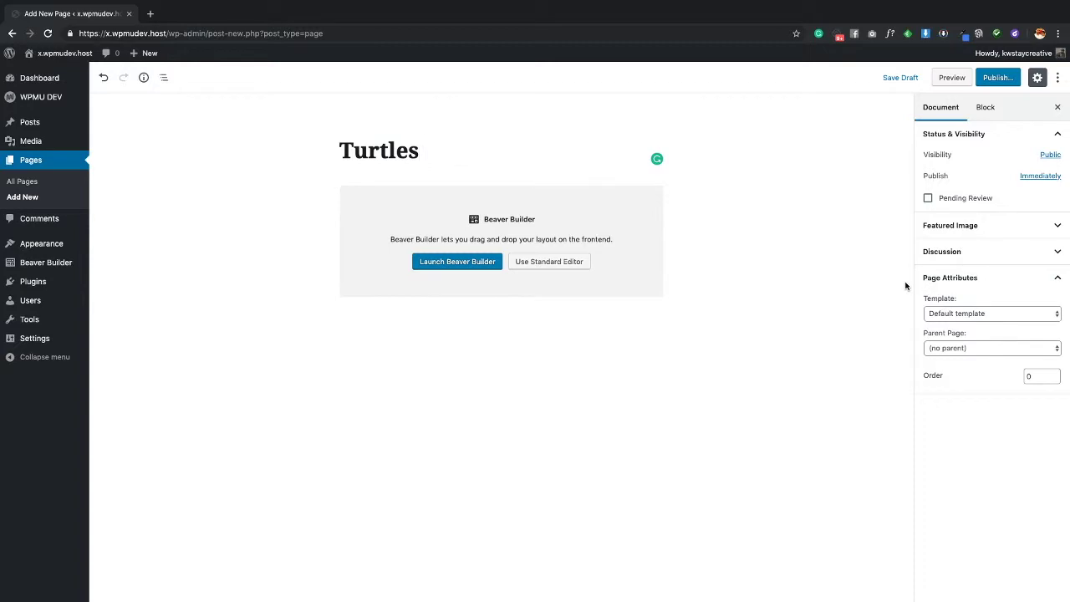
left_click(987, 316)
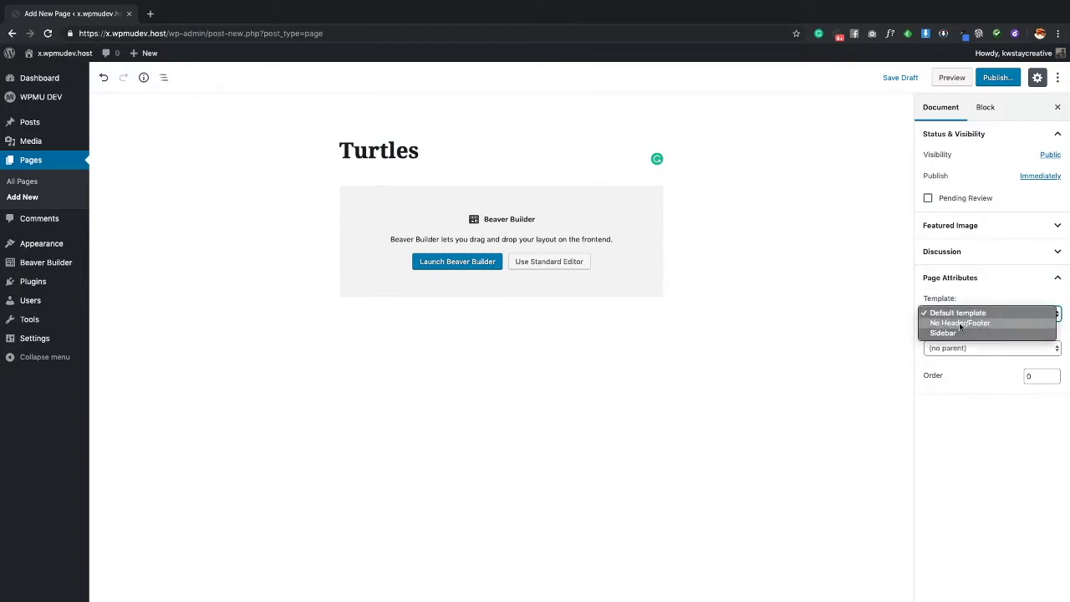
left_click(950, 324)
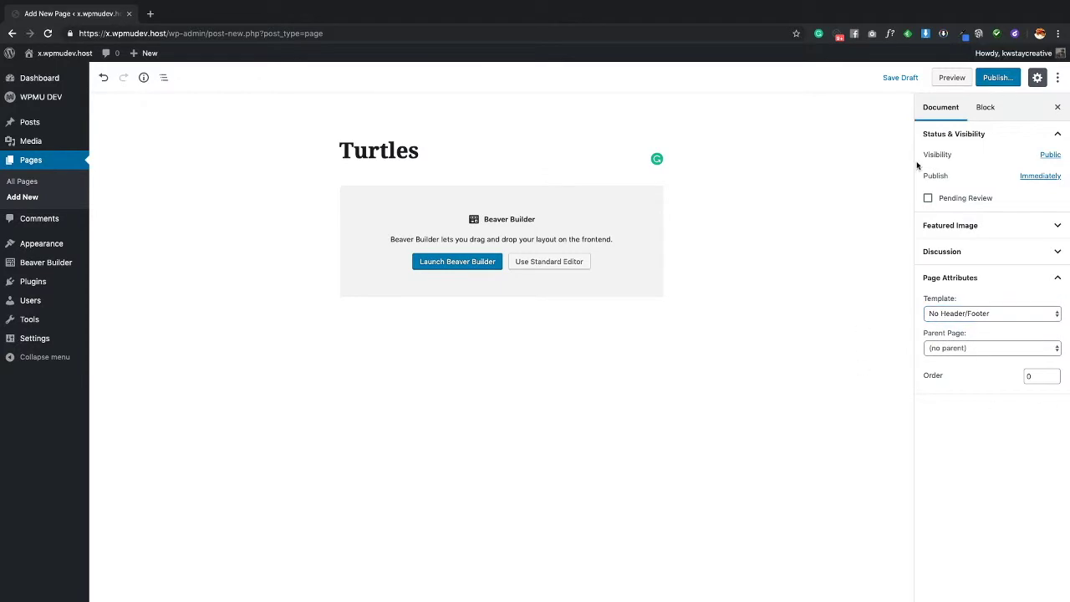
- Launch Beaver Builder on the Turtles page and apply the saved Service Page template
left_click(468, 263)
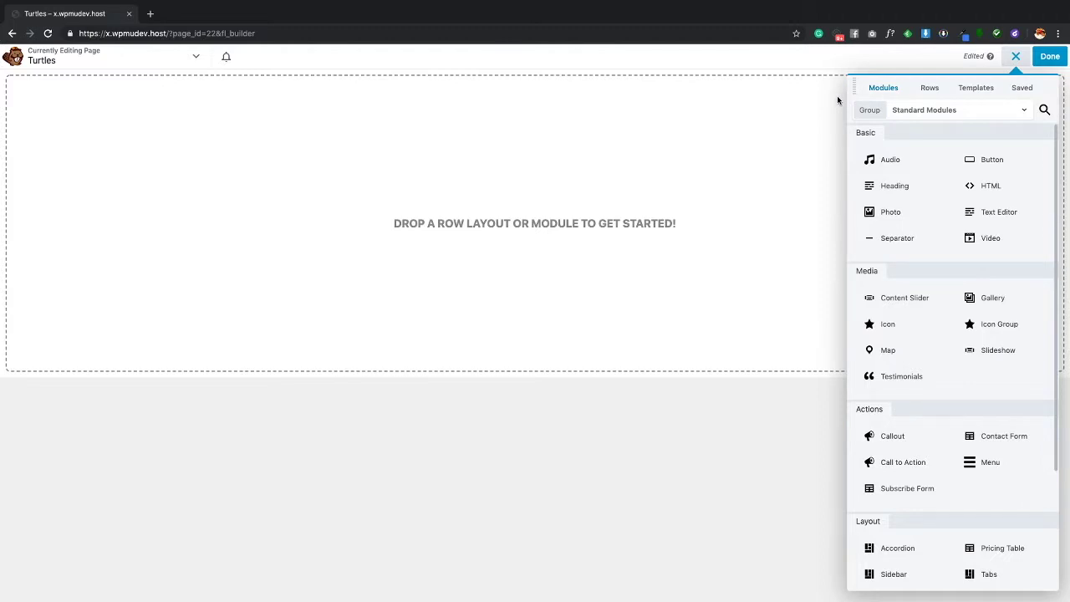
left_click(980, 90)
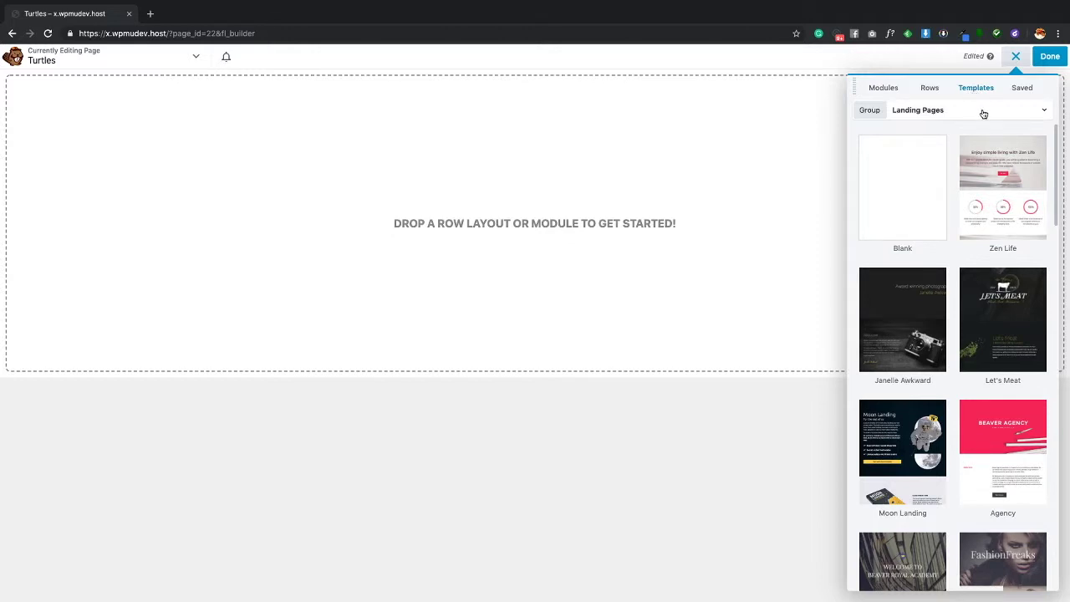
left_click(984, 114)
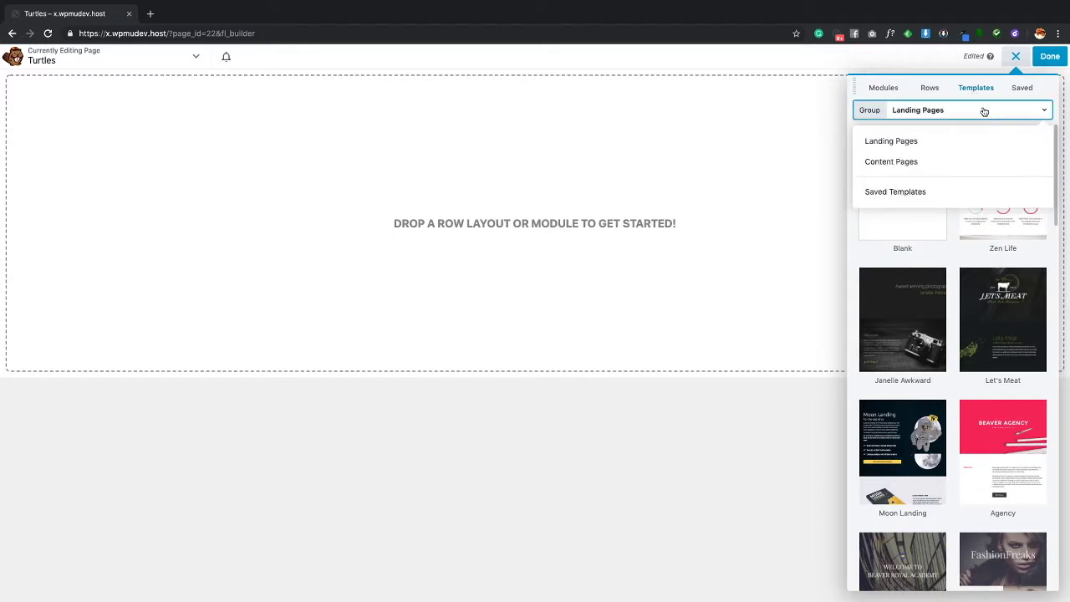
left_click(898, 195)
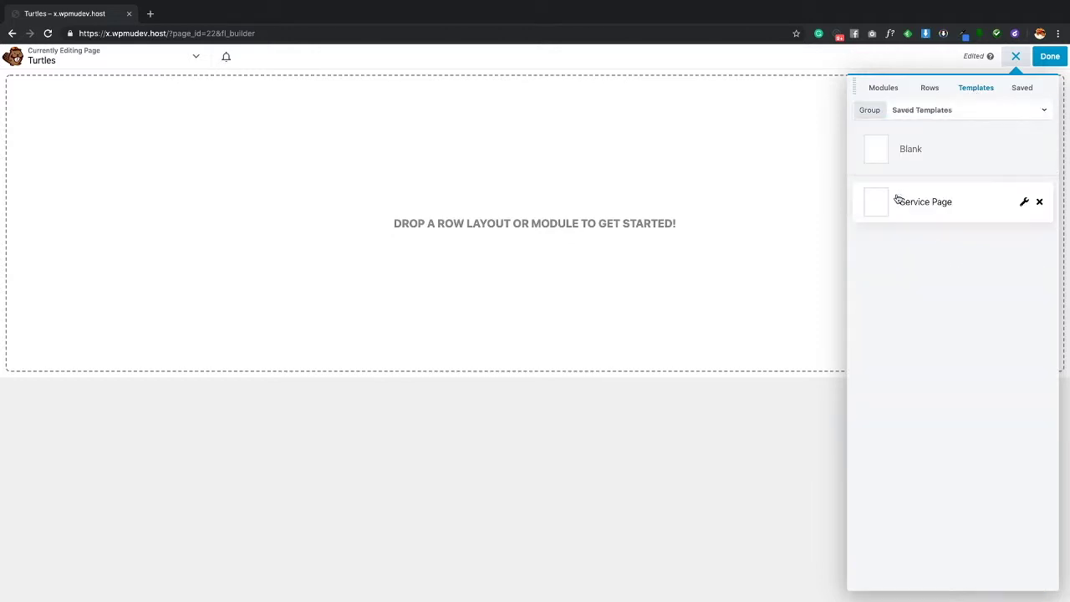
left_click(939, 206)
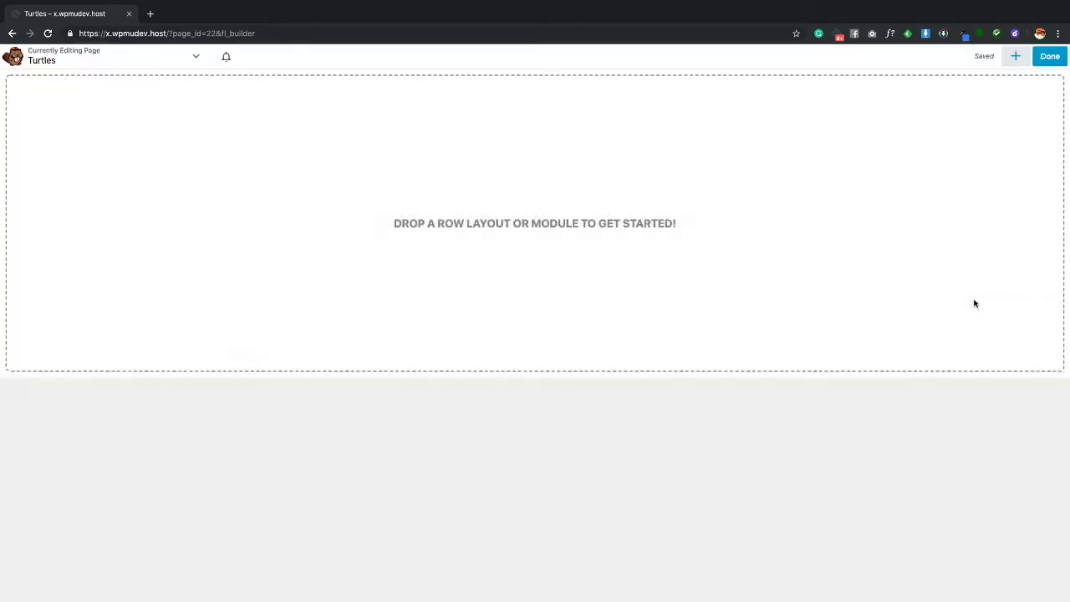
scroll(892, 178, "down", 15)
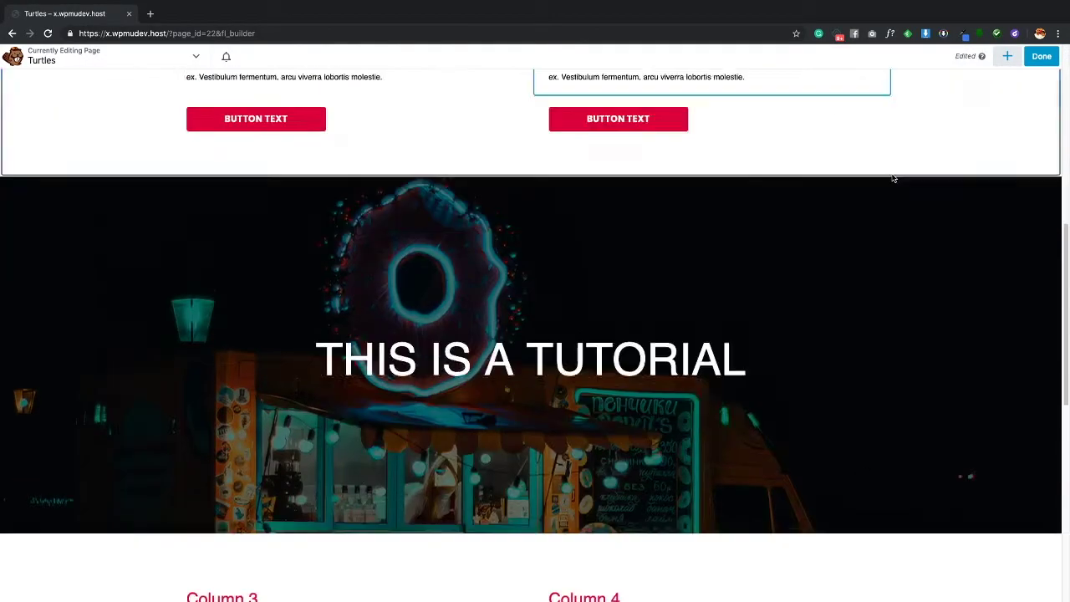
scroll(893, 178, "up", 15)
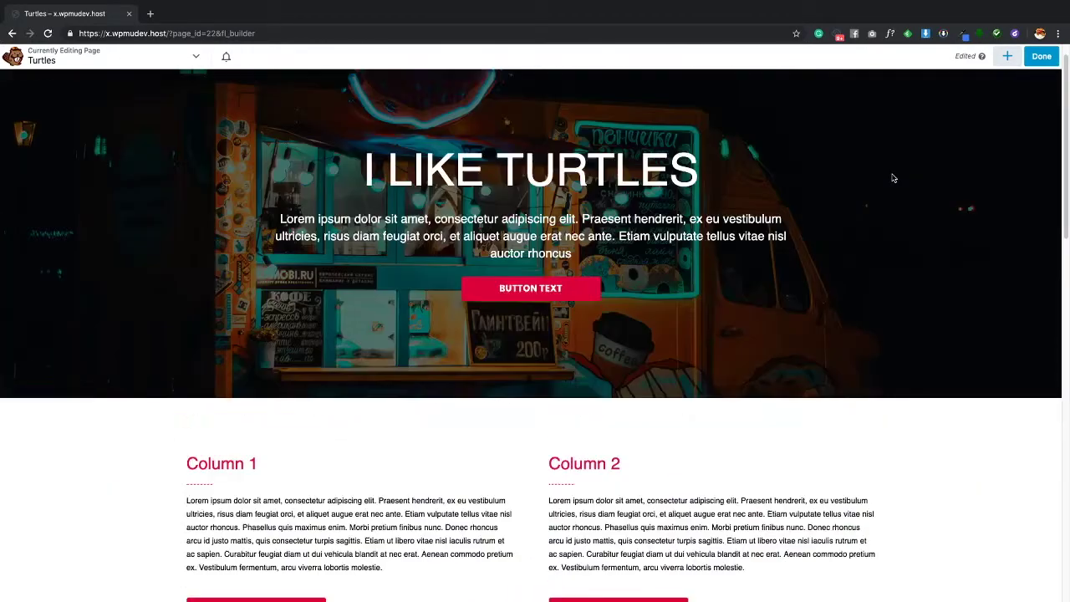
- Publish the Turtles page and review the live page from top to bottom
left_click(1041, 56)
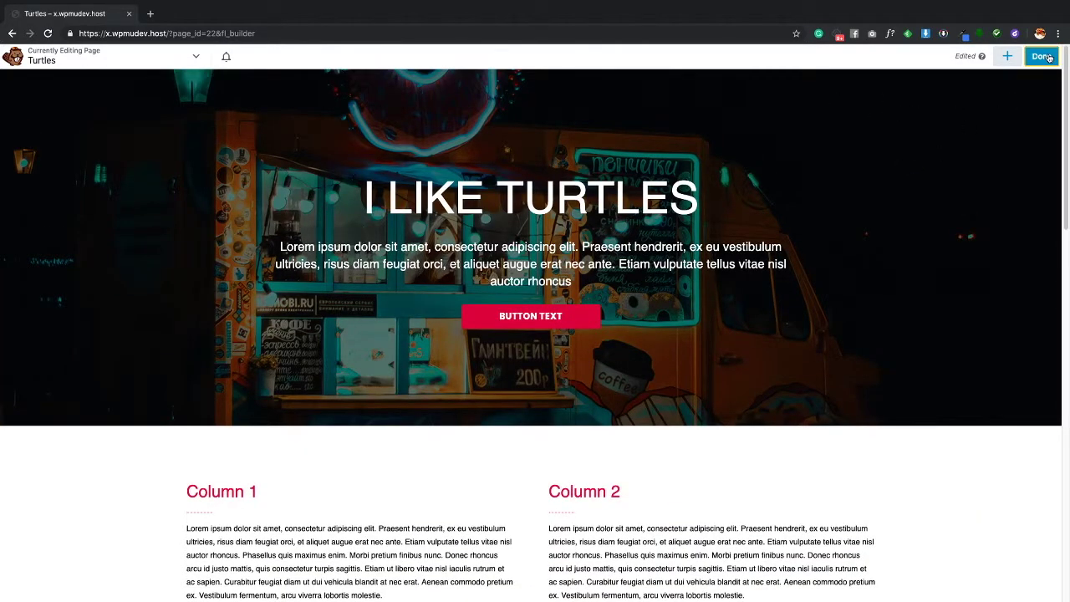
left_click(985, 53)
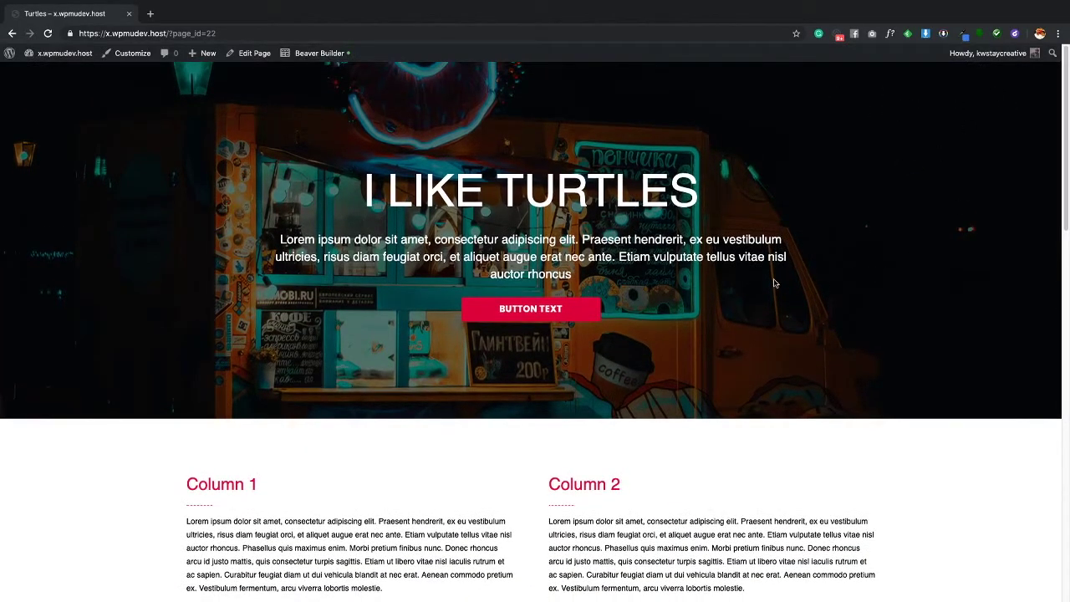
scroll(774, 282, "down", 15)
scroll(774, 282, "up", 15)
- Reopen the Turtles page in Beaver Builder, open the Save Template dialog and cancel it
left_click(319, 53)
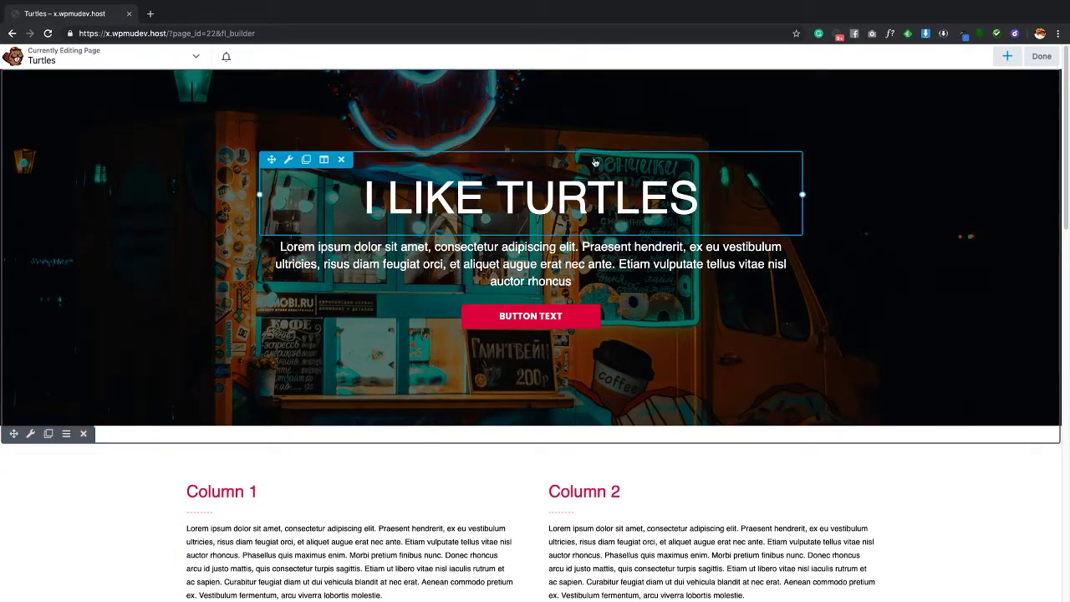
scroll(676, 194, "down", 5)
scroll(30, 142, "up", 5)
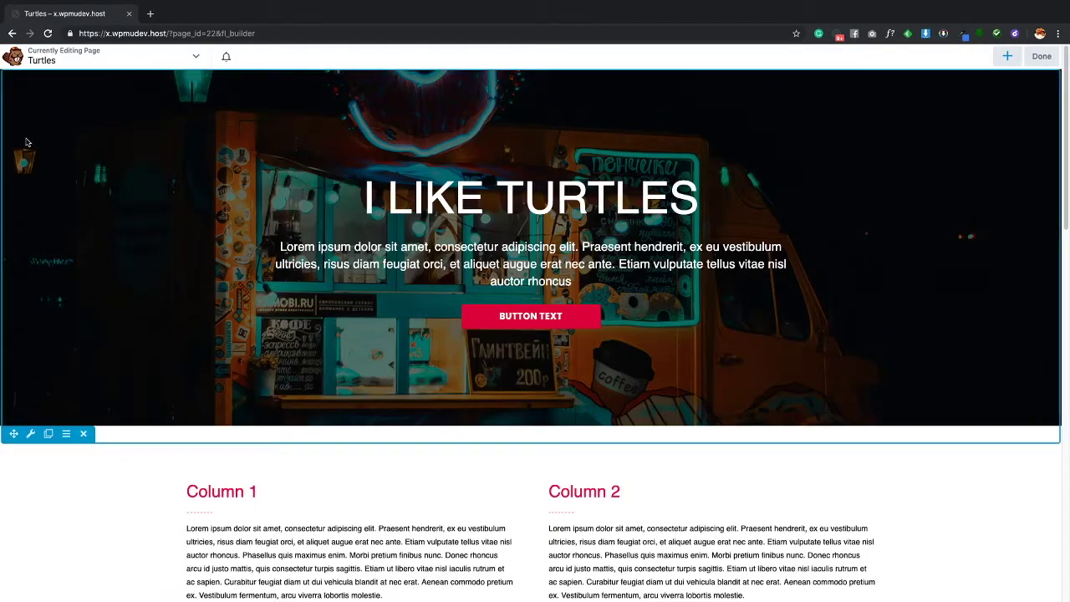
left_click(206, 57)
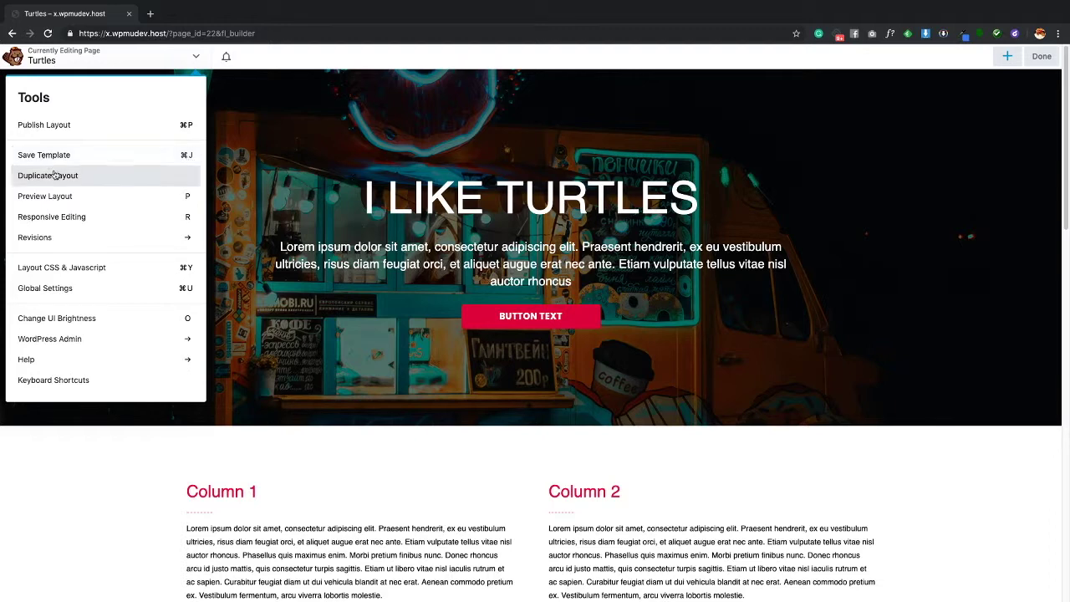
left_click(80, 158)
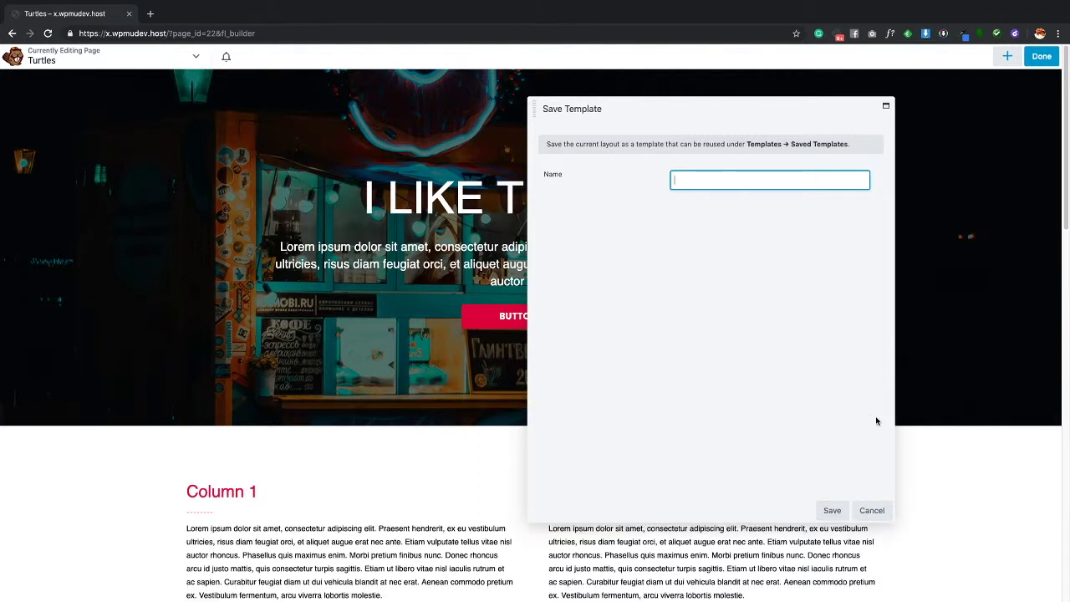
left_click(869, 509)
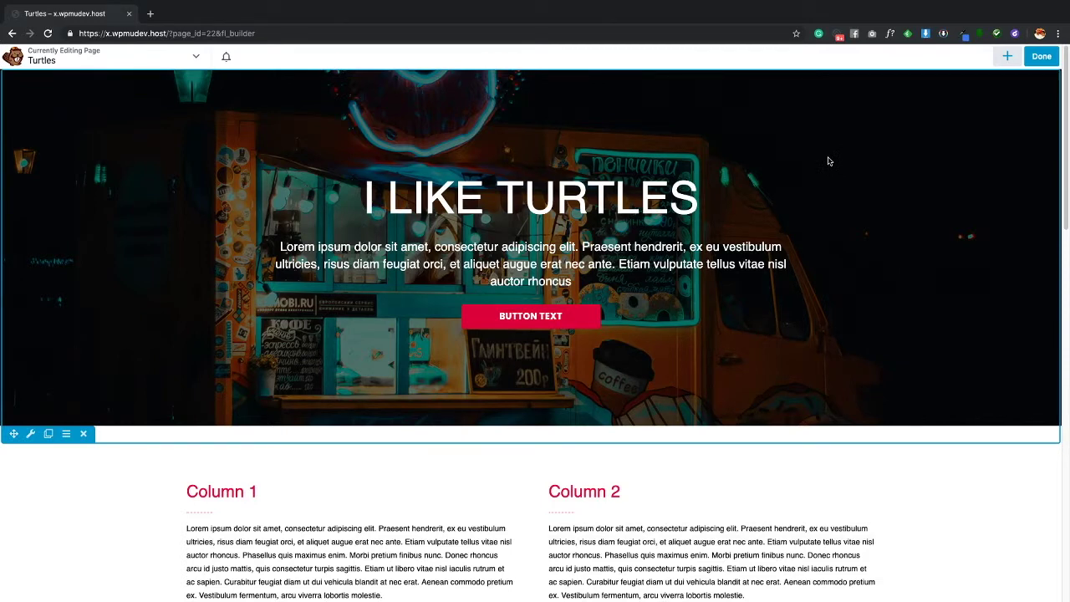
- Finish the Turtles page editing session by publishing the layout again
left_click(1040, 57)
left_click(990, 59)
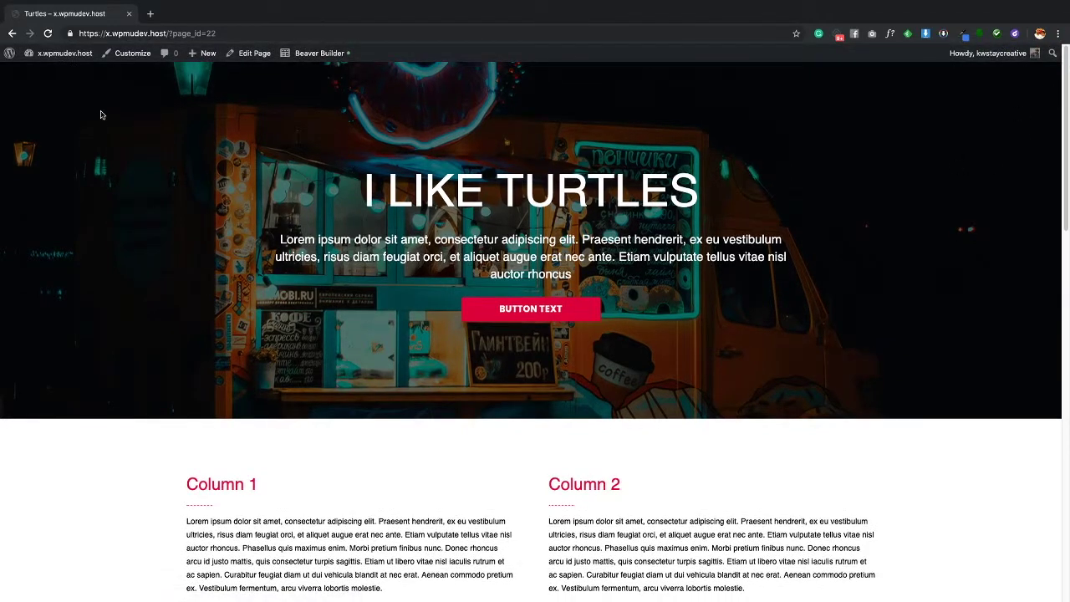
- View Beaver Builder's saved modules and saved templates lists in the WordPress dashboard
left_click(81, 60)
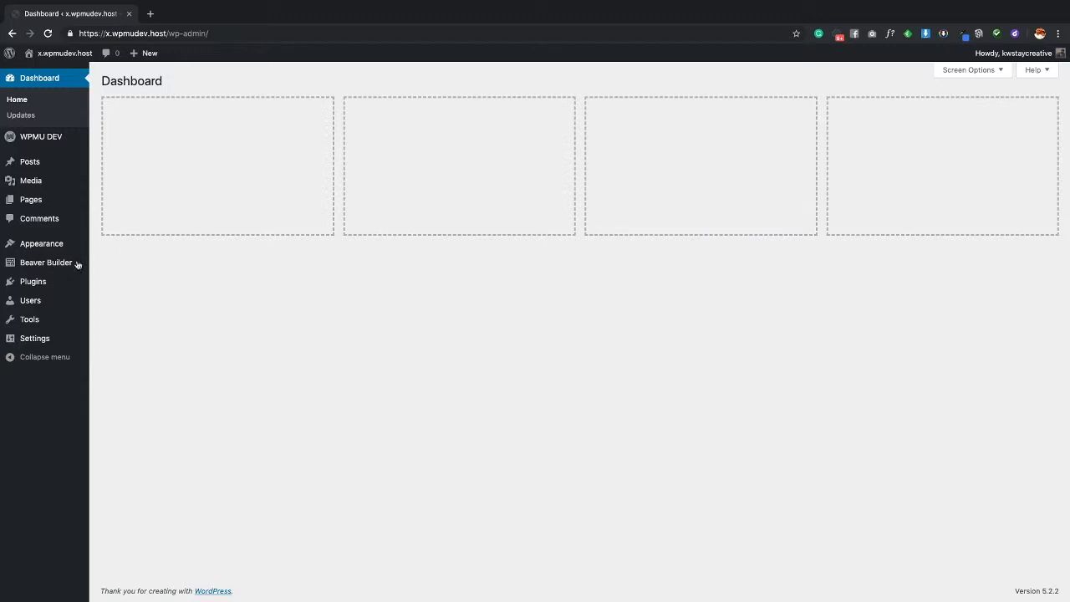
mouse_move(77, 264)
left_click(125, 315)
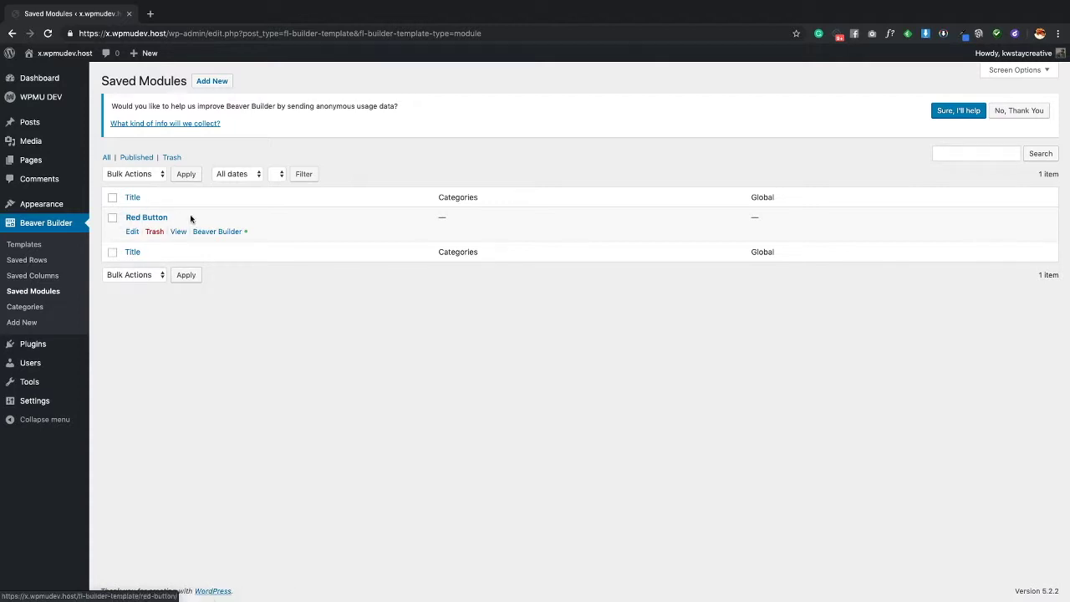
left_click(28, 244)
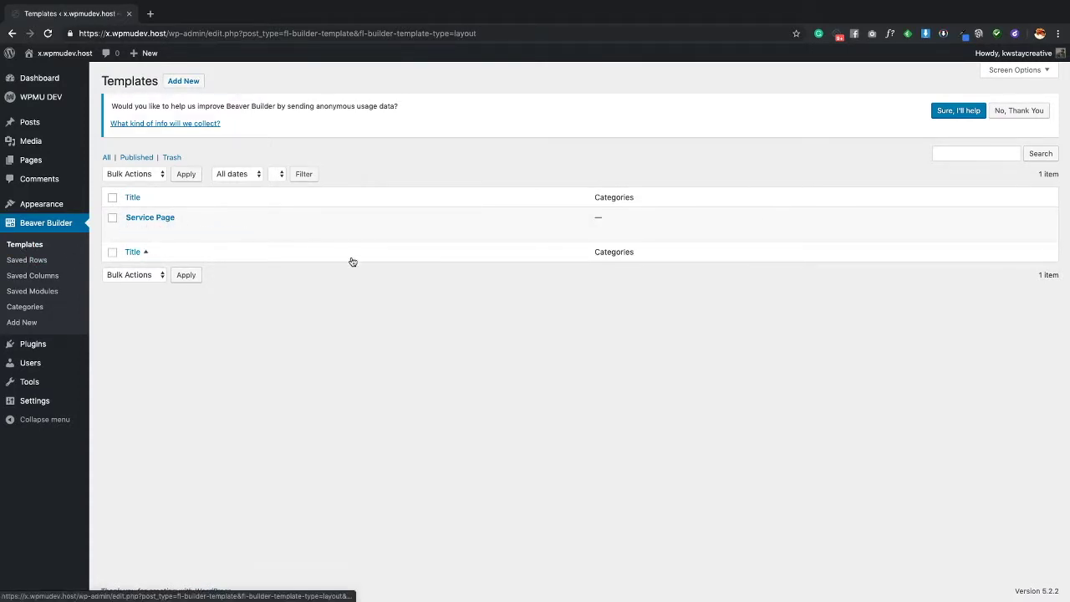
- View Beaver Builder's saved rows and saved columns lists
mouse_move(218, 217)
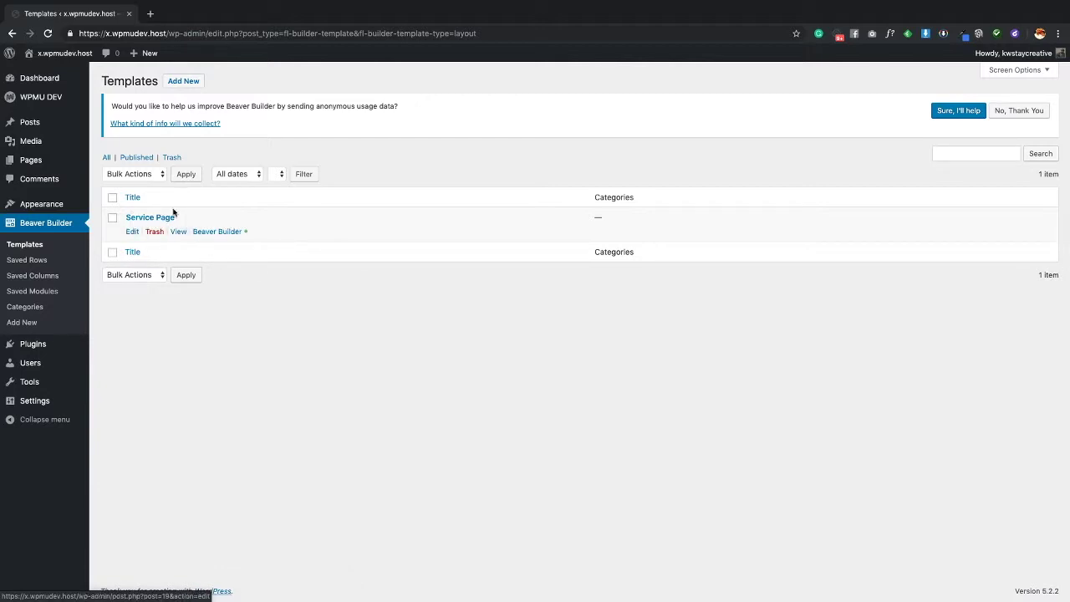
left_click(31, 260)
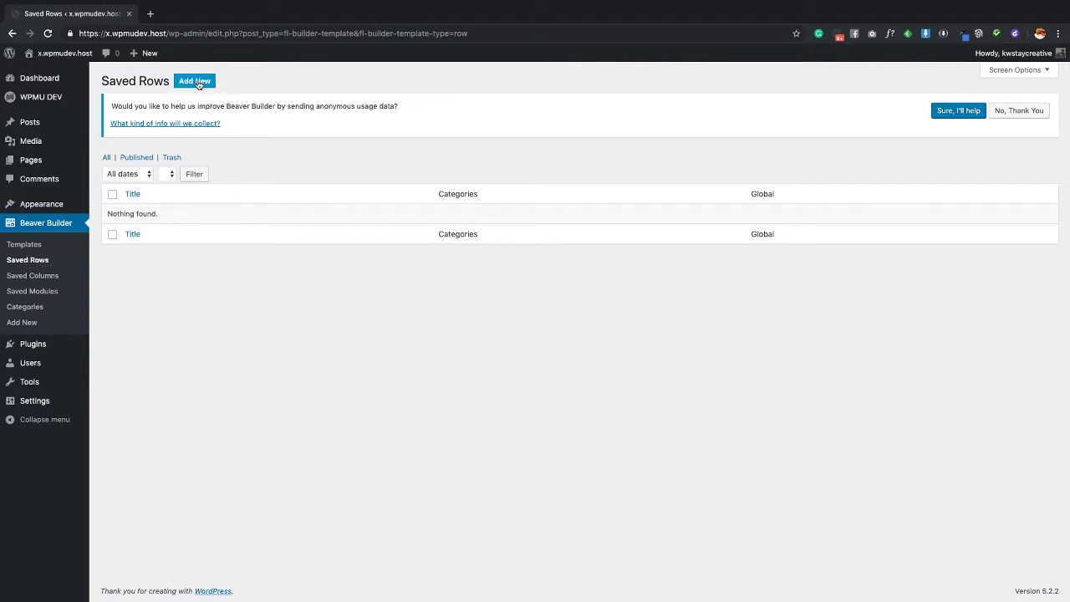
left_click(34, 276)
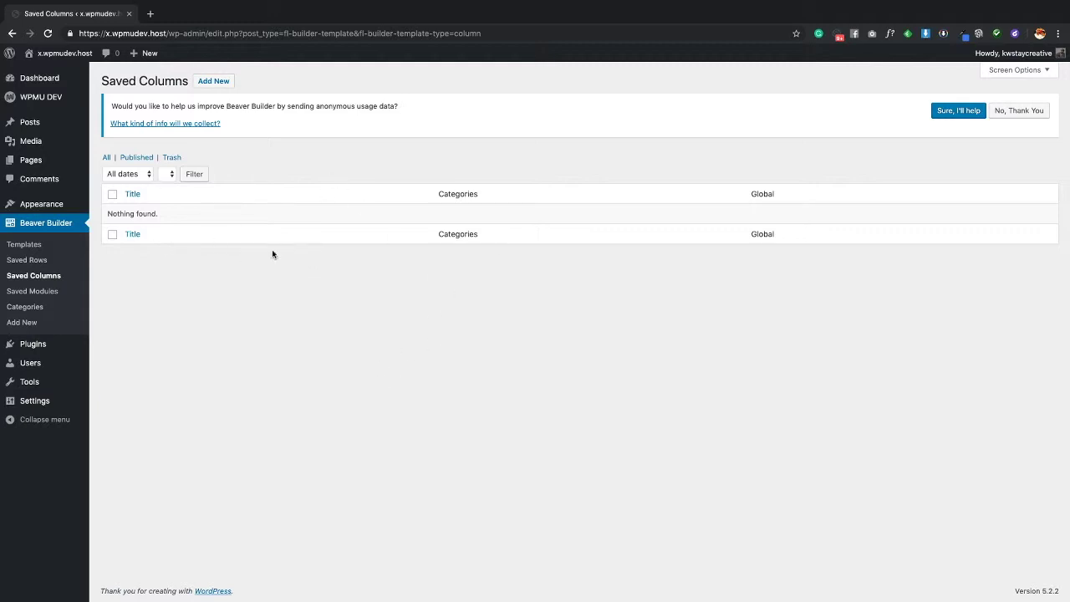
- Open the WordPress export tool and set it to export only selected Templates
mouse_move(28, 382)
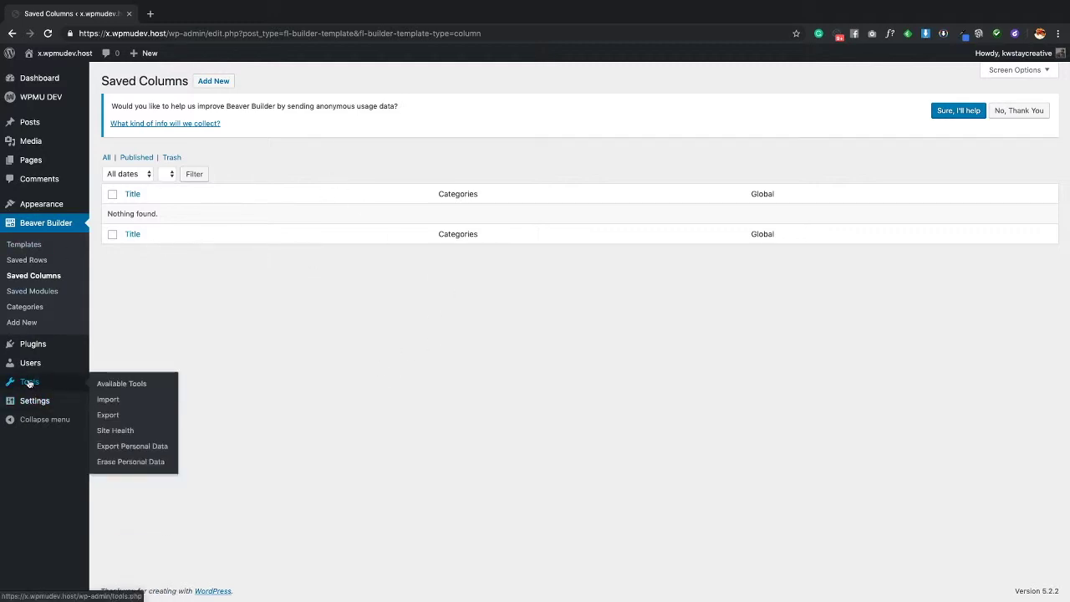
left_click(107, 416)
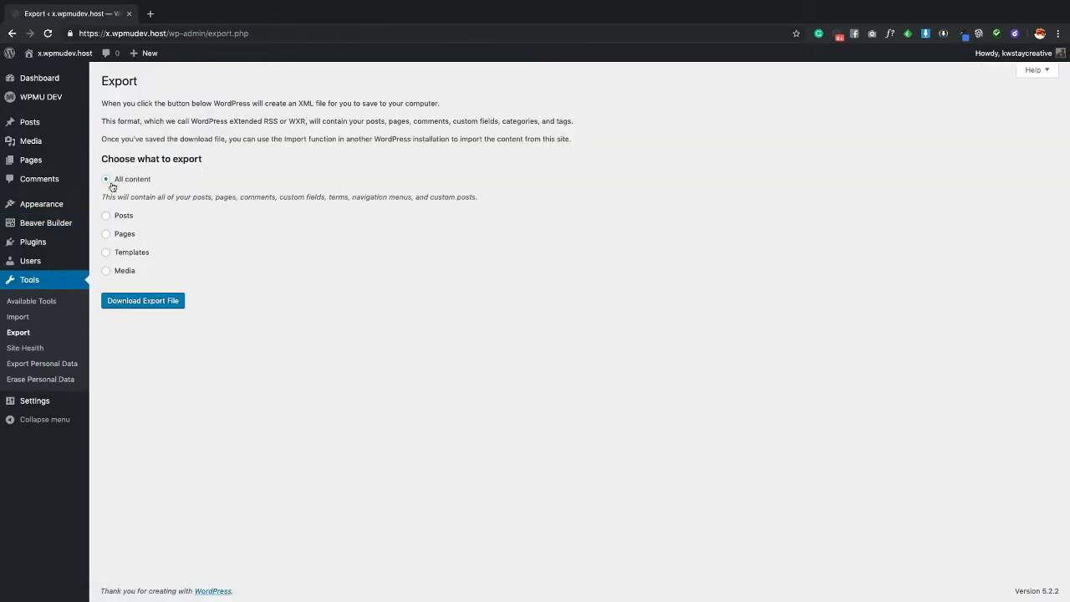
left_click(107, 254)
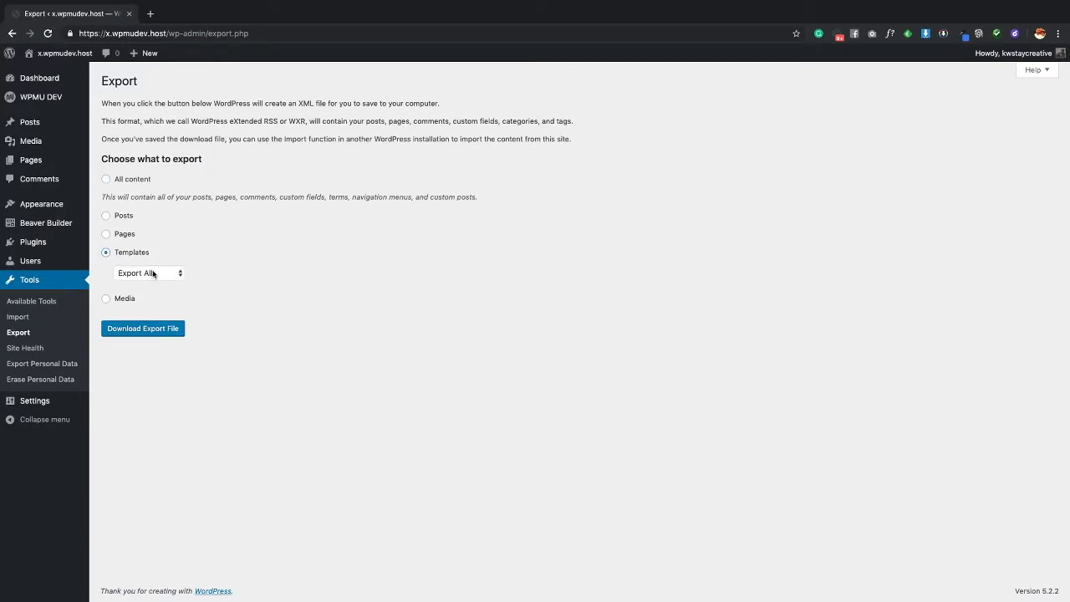
left_click(153, 273)
left_click(161, 285)
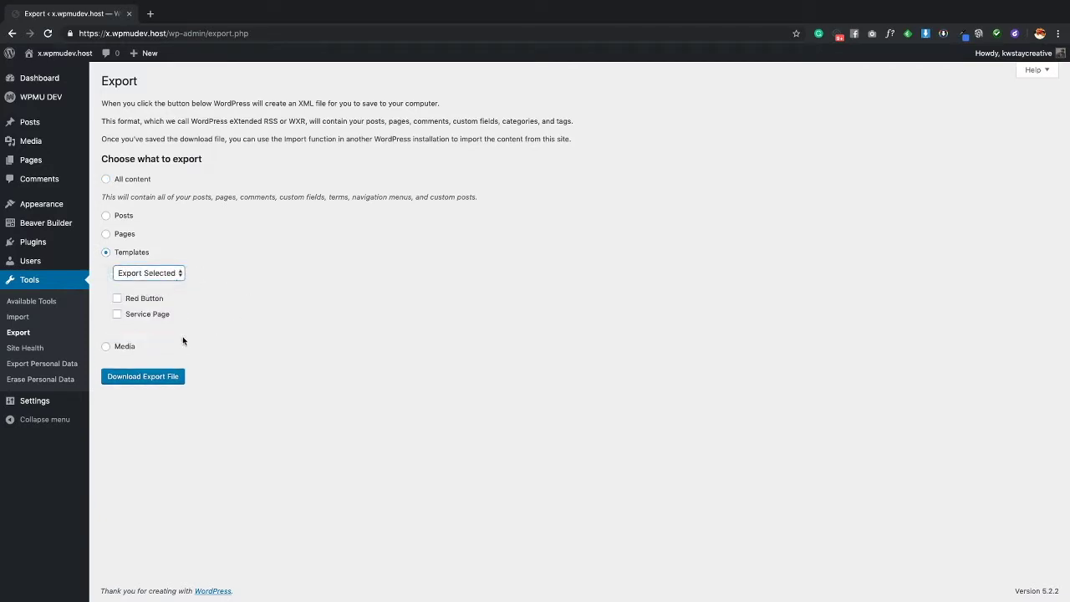
- Try selecting the Red Button and Service Page templates for export and clear both selections
left_click(117, 300)
left_click(118, 315)
left_click(119, 301)
left_click(117, 315)
left_click(117, 301)
left_click(118, 315)
left_click(19, 318)
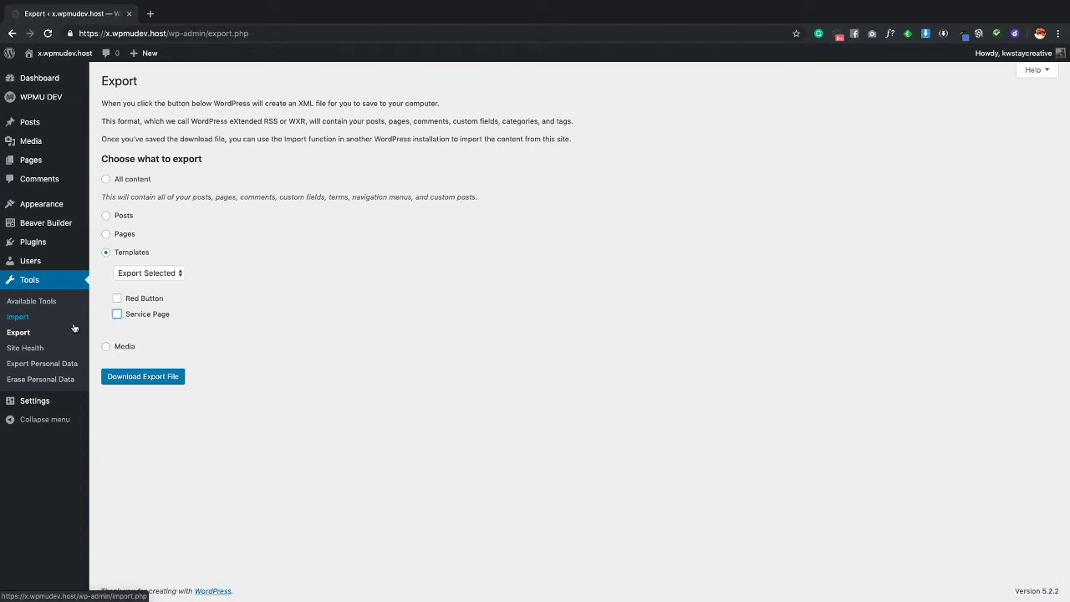
left_click(443, 333)
- Return to the WordPress dashboard home page
mouse_move(78, 88)
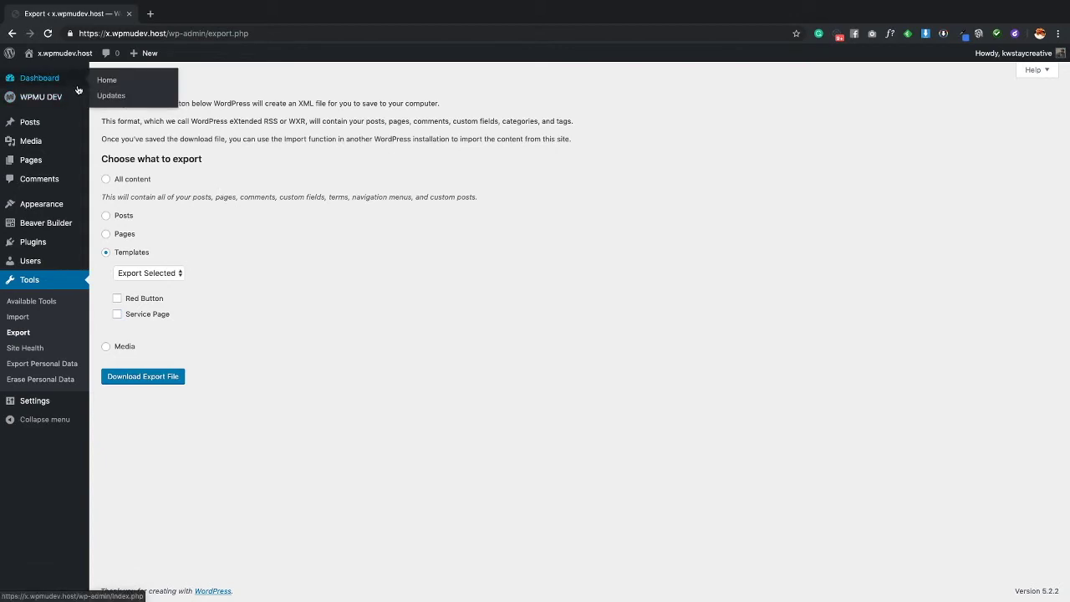
left_click(61, 85)
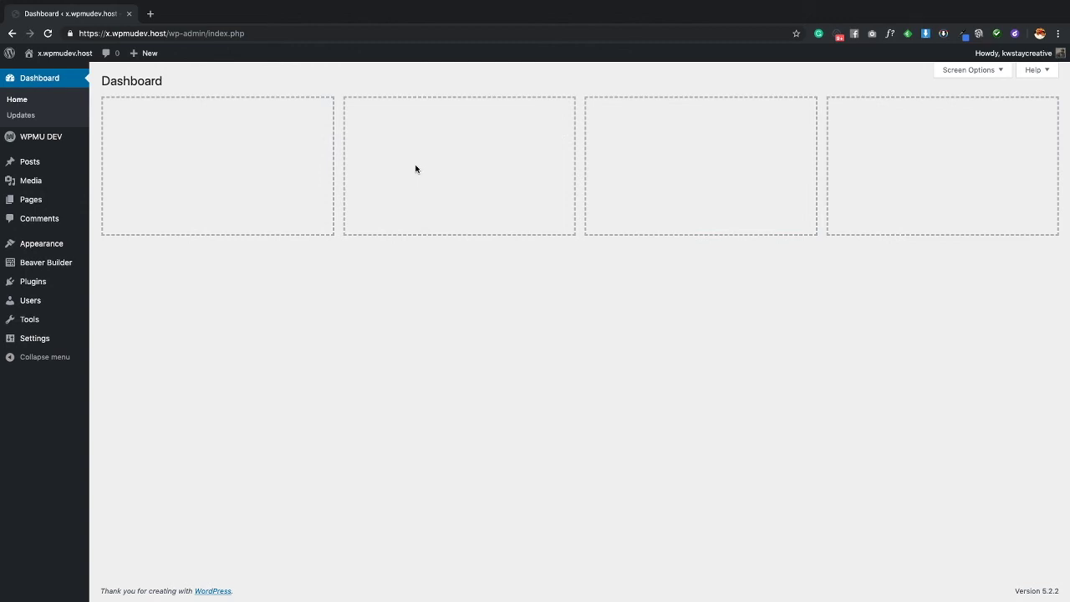
key("ctrl+Up")
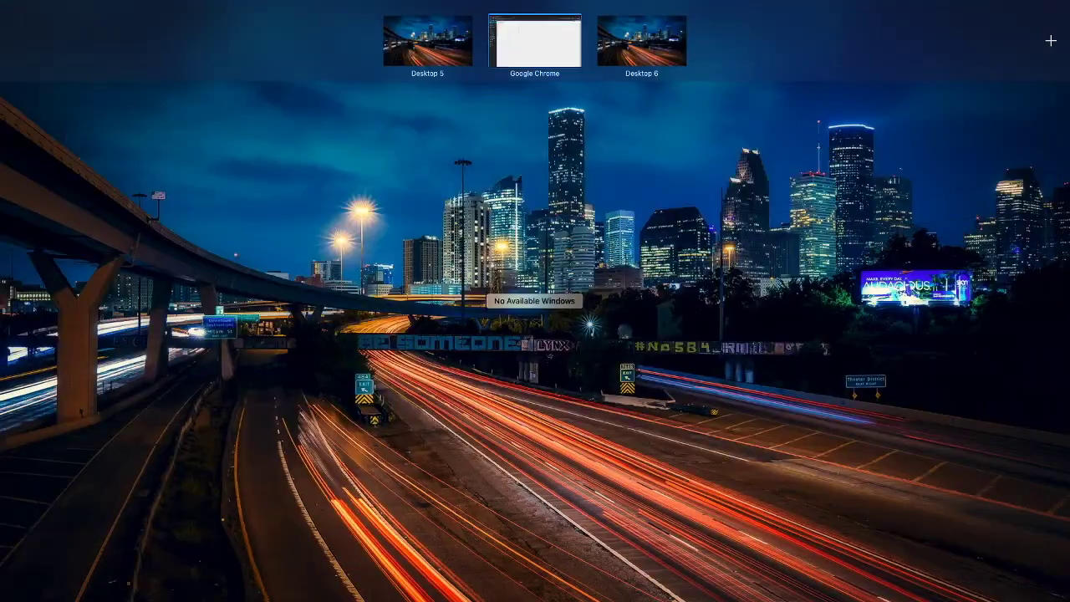
key("ctrl+Up")
key("ctrl+Up")
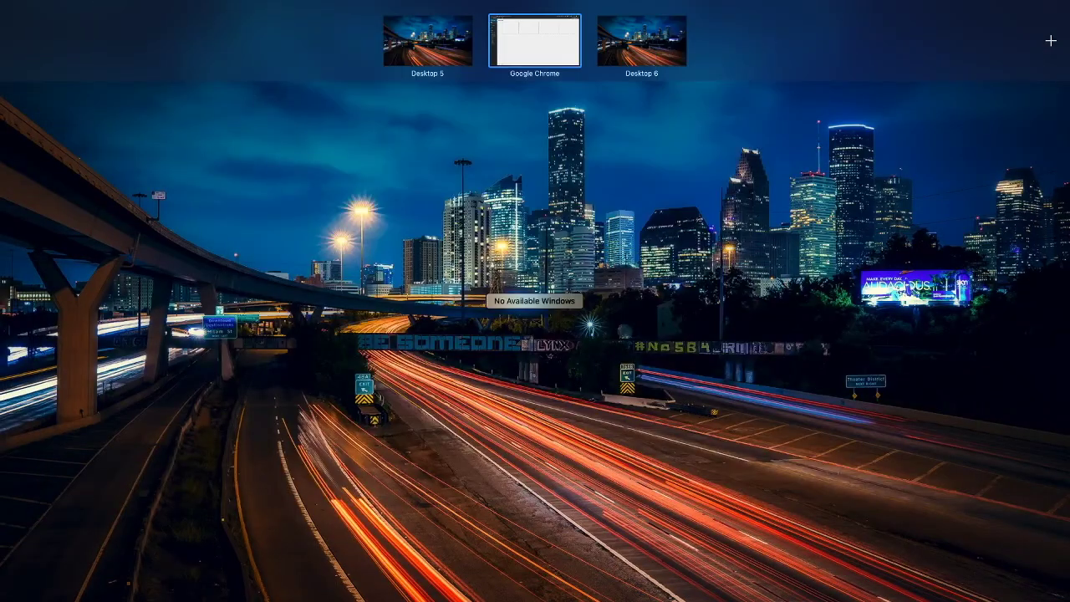